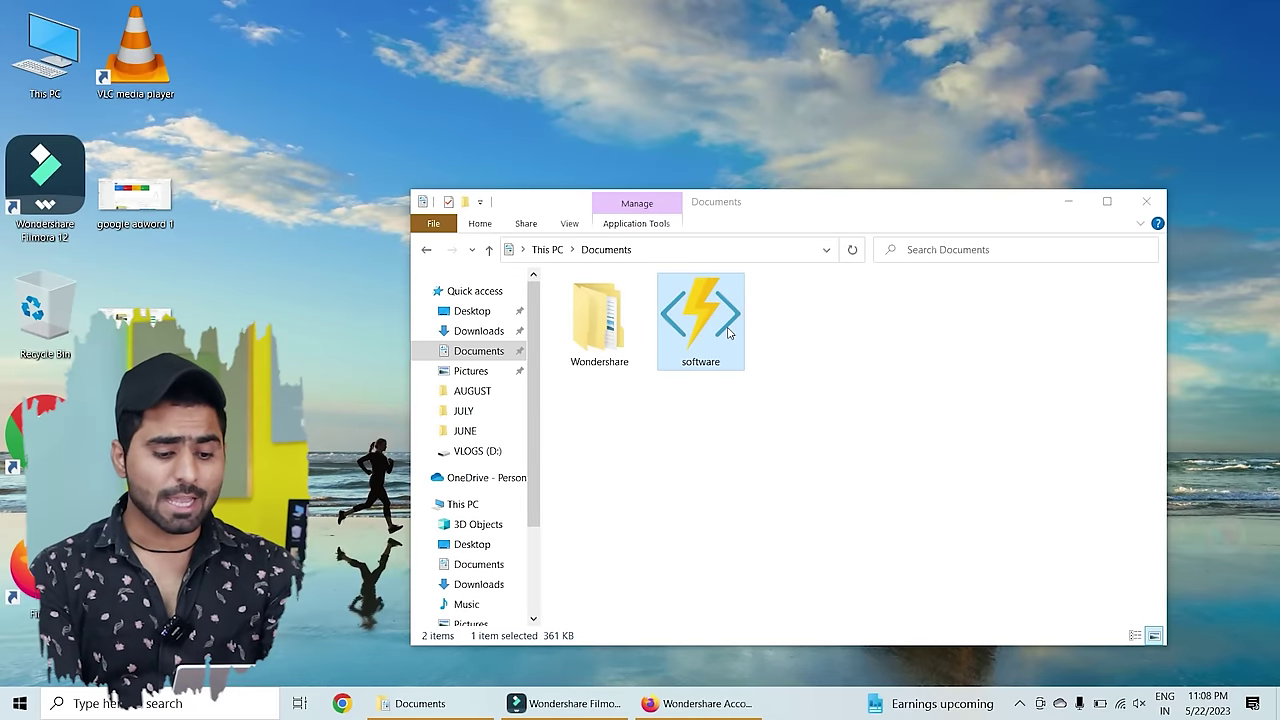
Step: Launch the software program from the Documents folder and move its window and the folder window apart on the desktop
{"action": "double_click", "coordinate": [729, 333]}
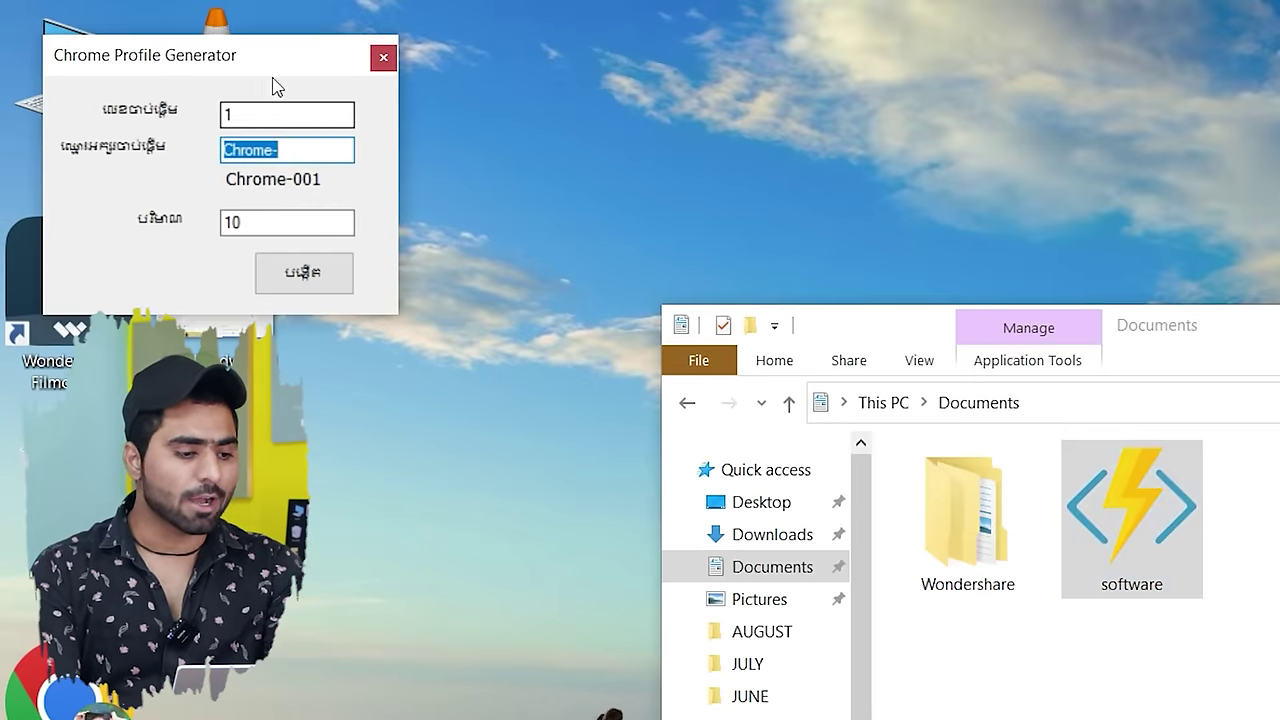
{"action": "left_click_drag", "start_coordinate": [156, 36], "coordinate": [320, 91]}
{"action": "left_click_drag", "start_coordinate": [480, 148], "coordinate": [537, 208]}
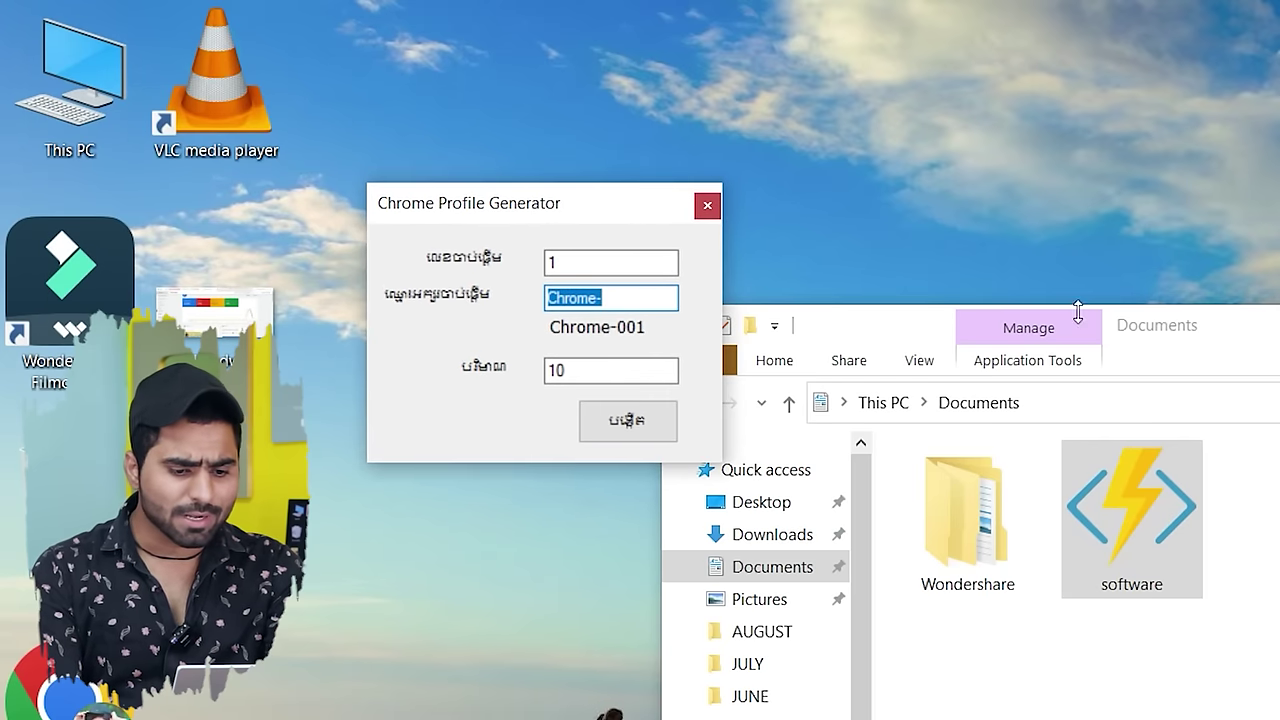
{"action": "left_click_drag", "start_coordinate": [1264, 342], "coordinate": [1279, 400]}
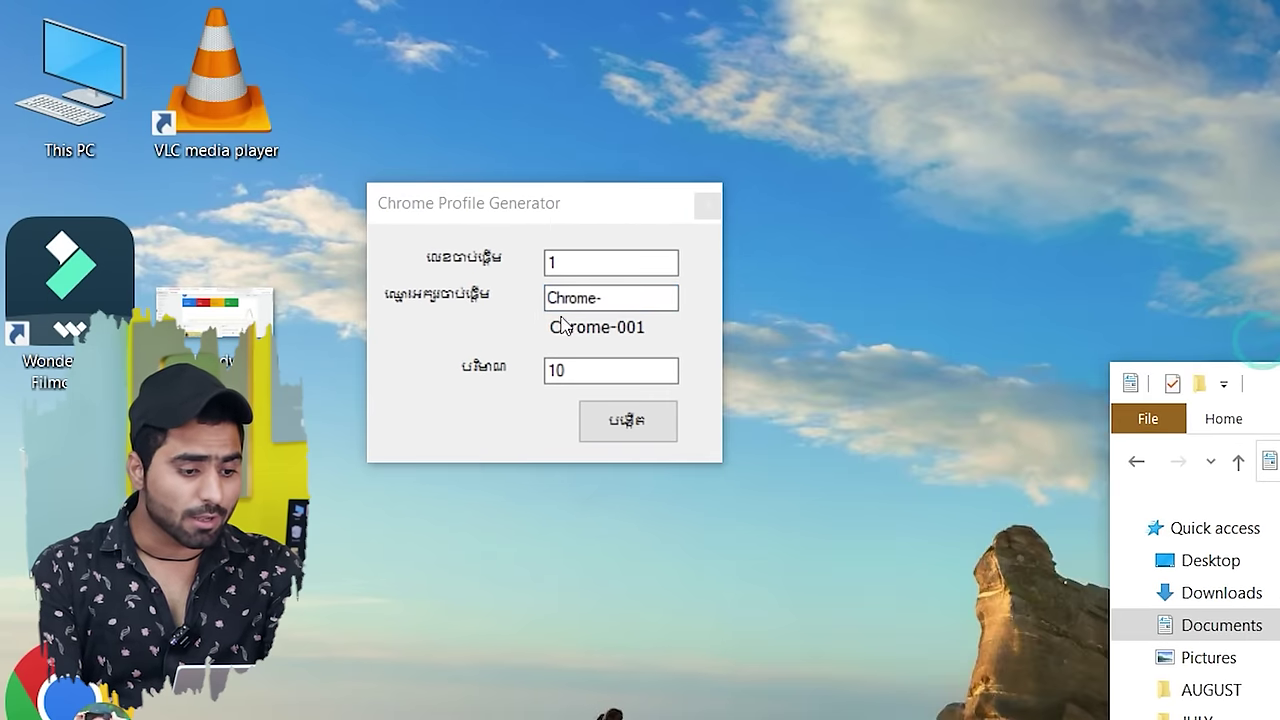
{"action": "left_click", "coordinate": [476, 215]}
{"action": "left_click_drag", "start_coordinate": [474, 217], "coordinate": [593, 325]}
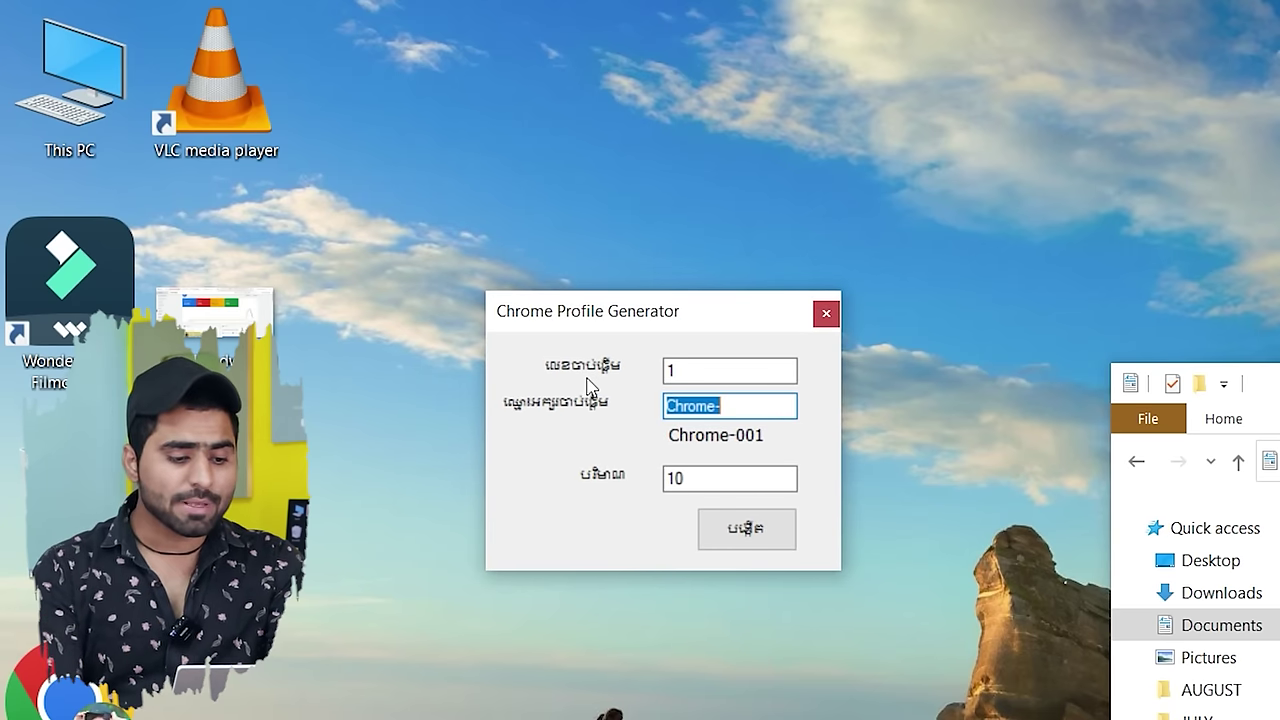
Step: Generate 50 Chrome profiles starting at number 1 with the name prefix Chrome-, and acknowledge the completion message
{"action": "left_click", "coordinate": [689, 374]}
{"action": "left_click_drag", "start_coordinate": [689, 374], "coordinate": [640, 388]}
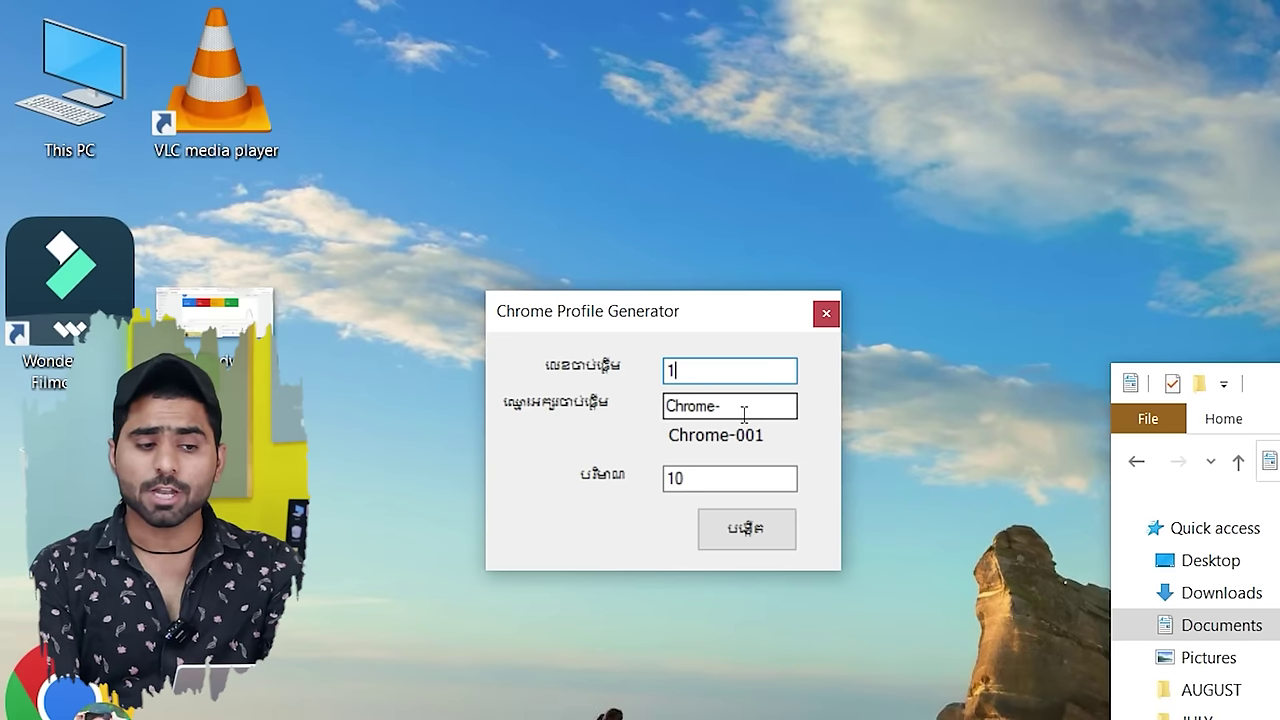
{"action": "left_click", "coordinate": [720, 477]}
{"action": "left_click_drag", "start_coordinate": [720, 478], "coordinate": [665, 493]}
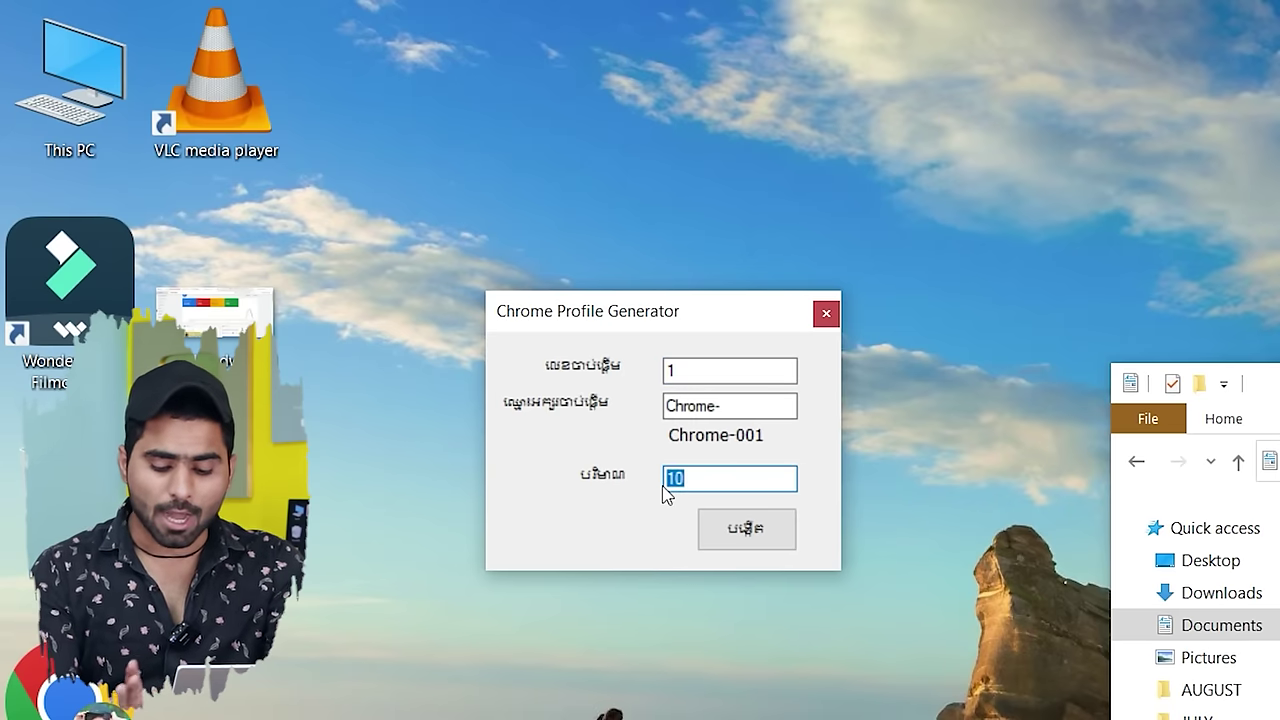
{"action": "type", "text": "50"}
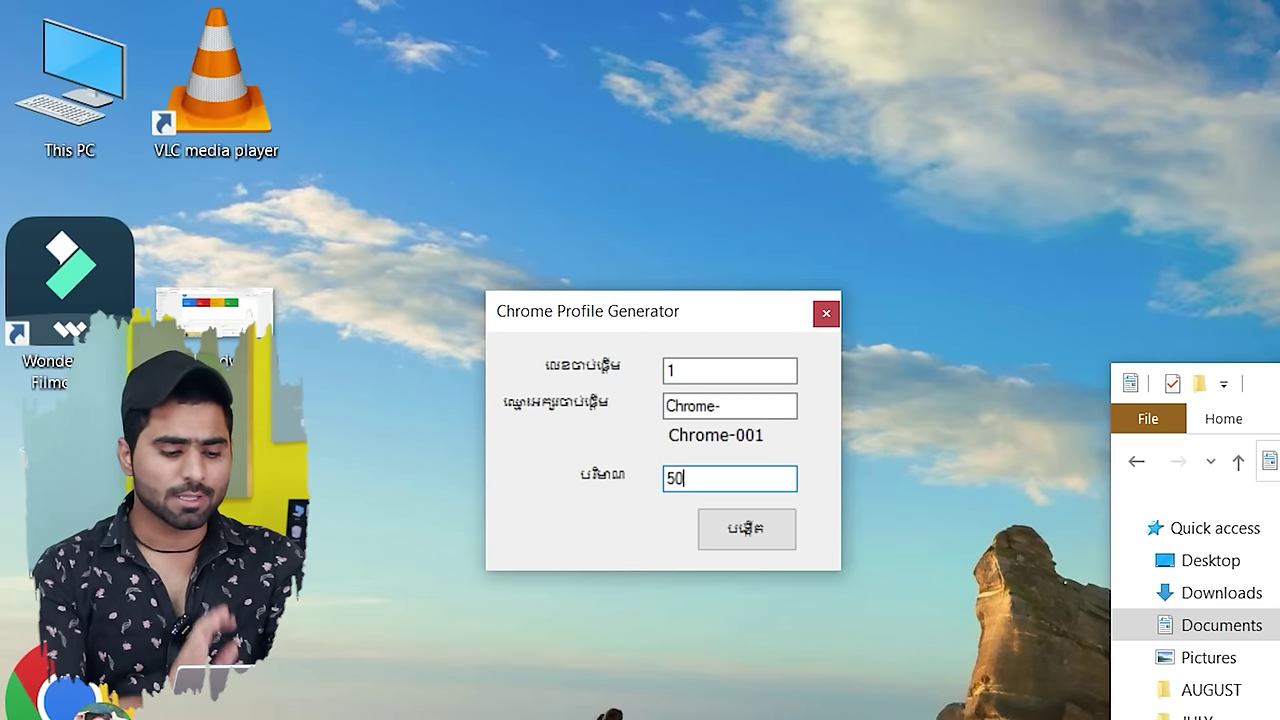
{"action": "left_click", "coordinate": [750, 533]}
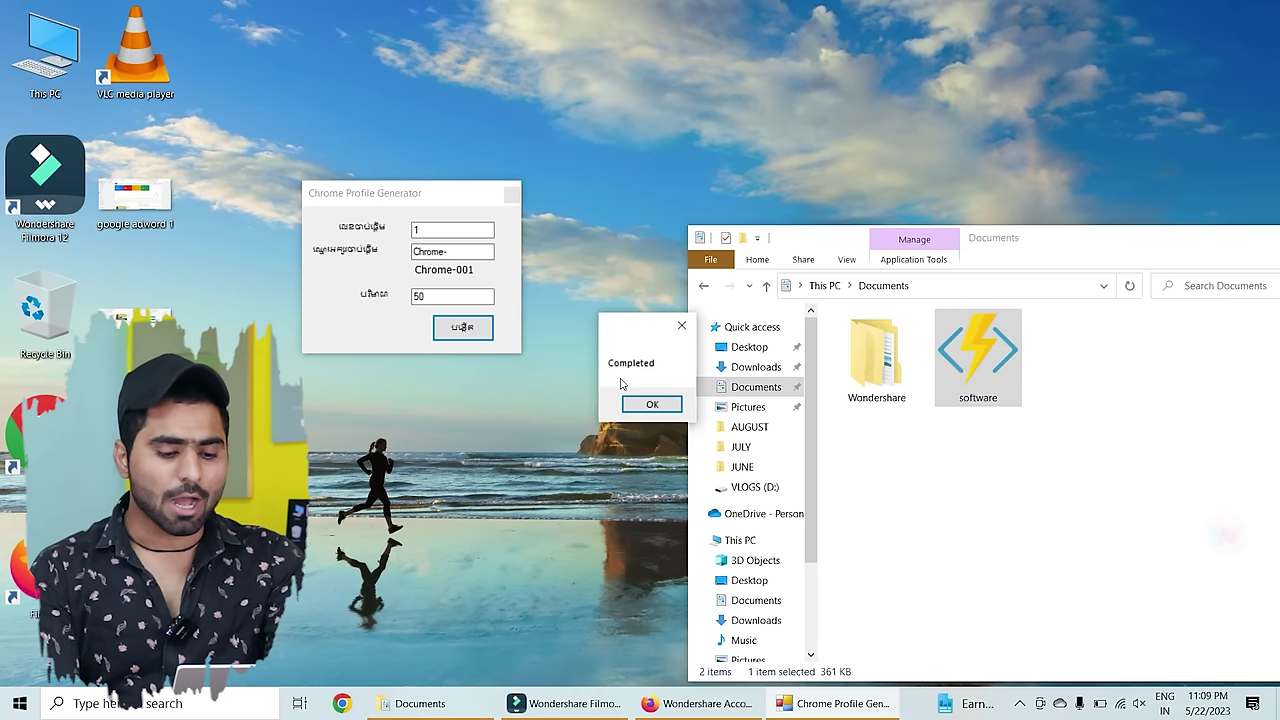
{"action": "left_click", "coordinate": [651, 406]}
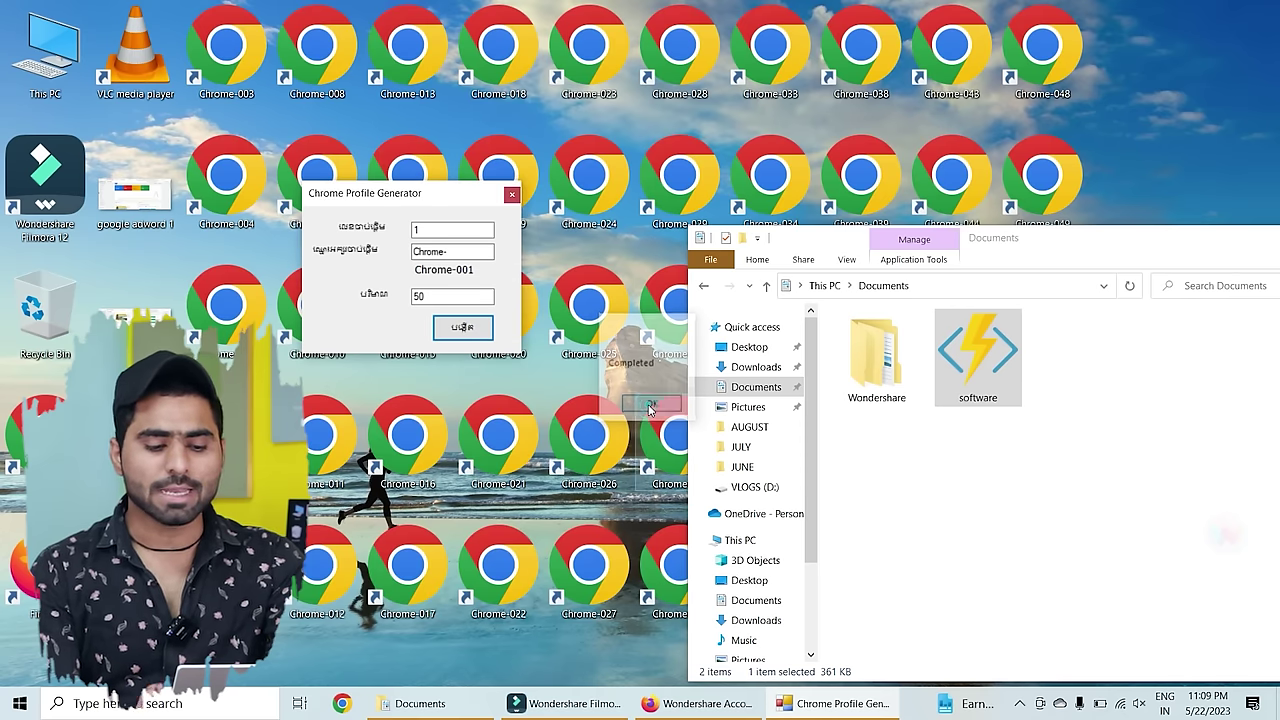
Step: Close the Chrome Profile Generator and the Documents window to clear the desktop
{"action": "left_click", "coordinate": [513, 196]}
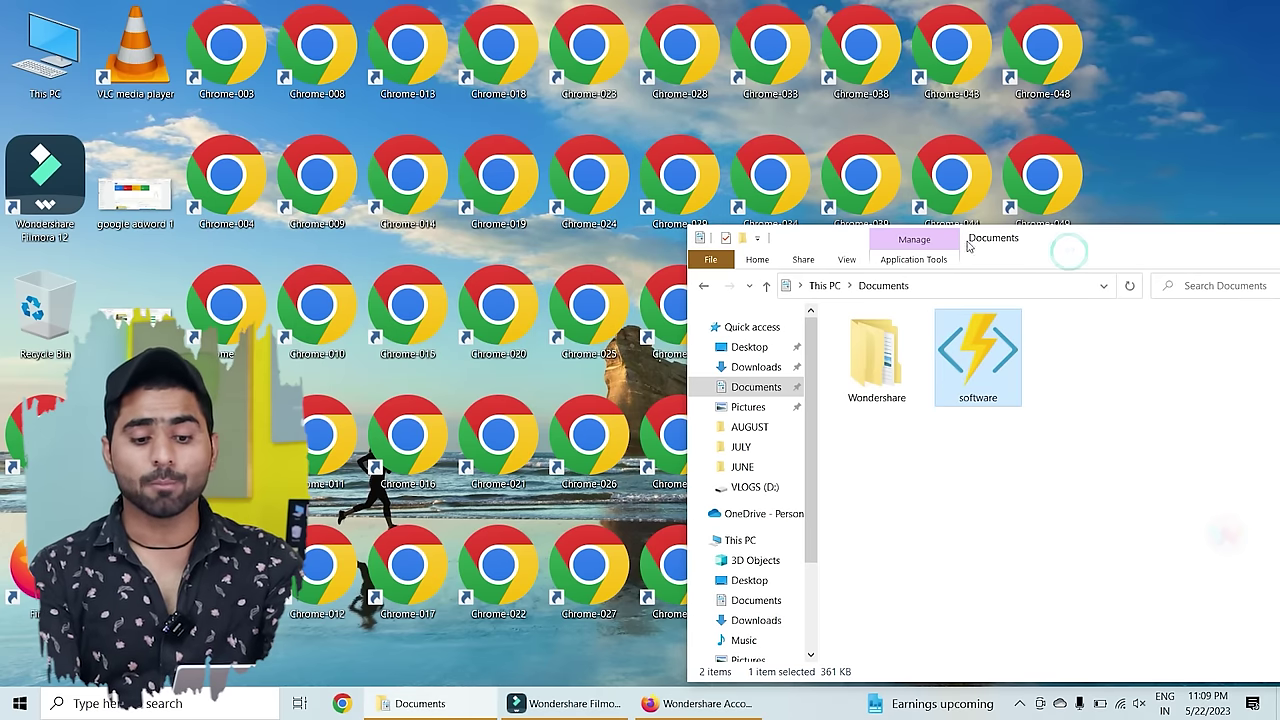
{"action": "left_click_drag", "start_coordinate": [1066, 242], "coordinate": [661, 199]}
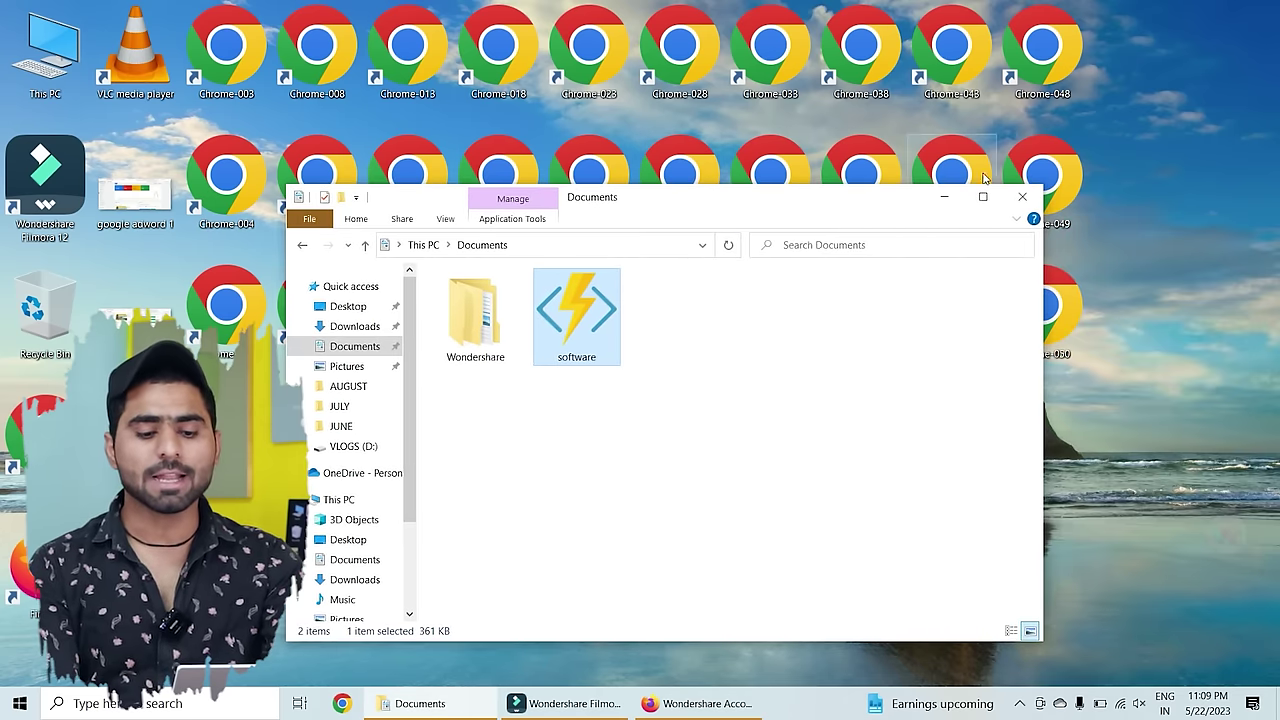
{"action": "left_click", "coordinate": [1022, 193]}
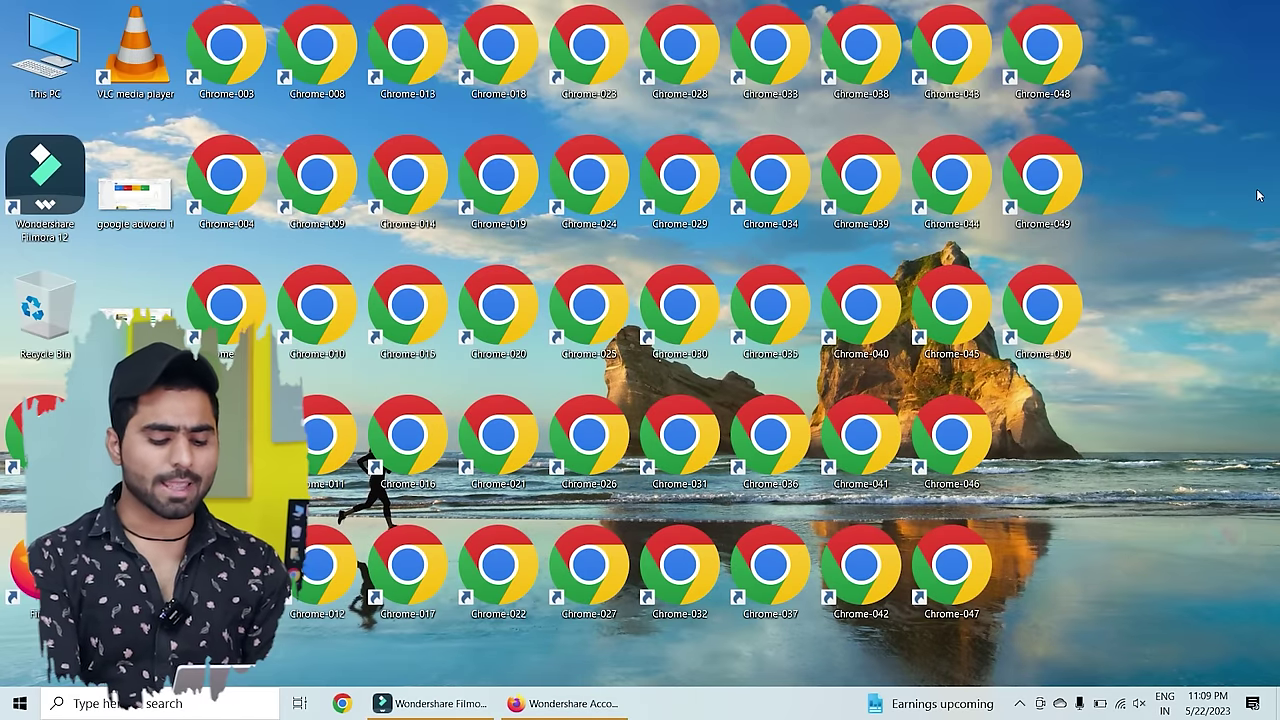
Step: Create a new folder on the desktop named Chrome
{"action": "key", "text": "ctrl+shift+n"}
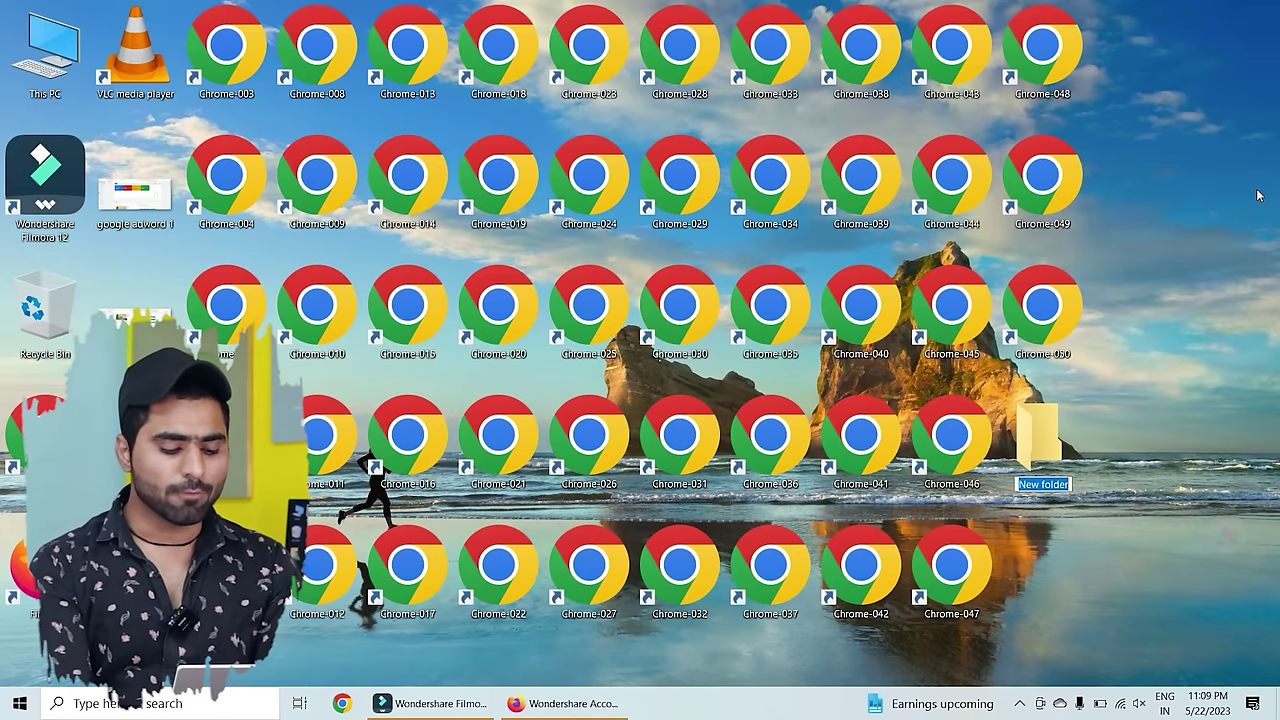
{"action": "type", "text": "c"}
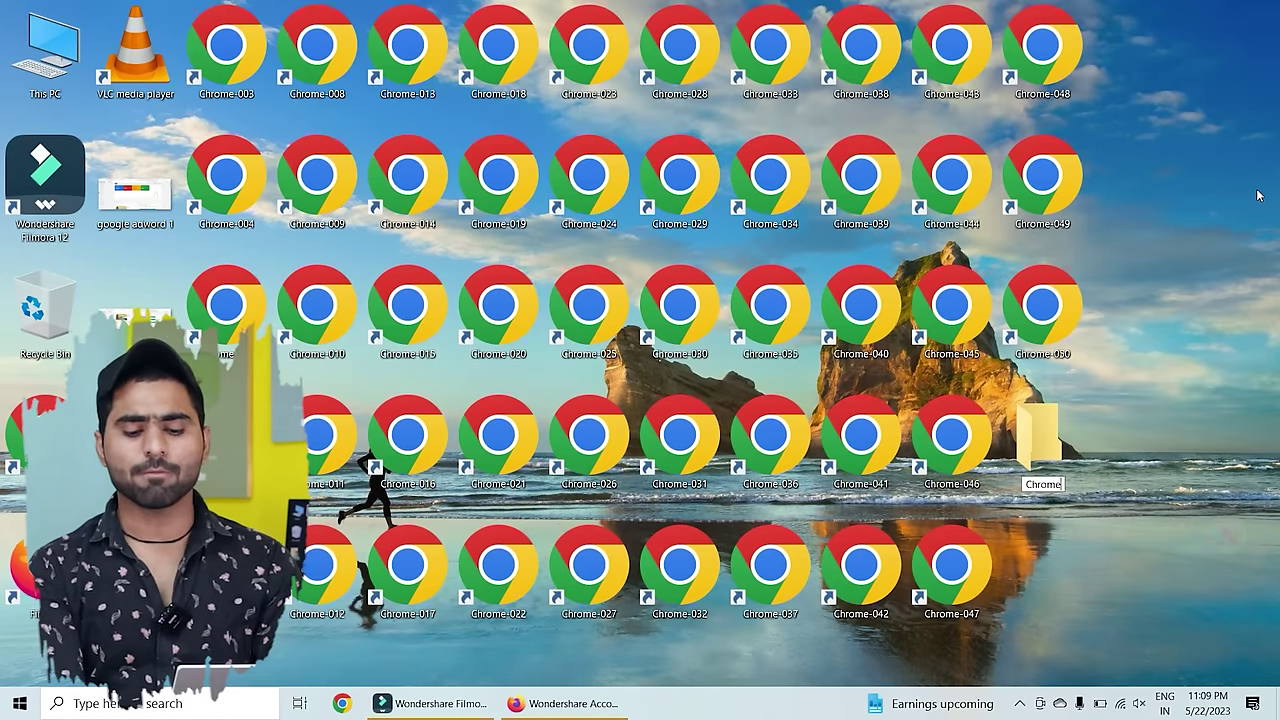
{"action": "key", "text": "Return"}
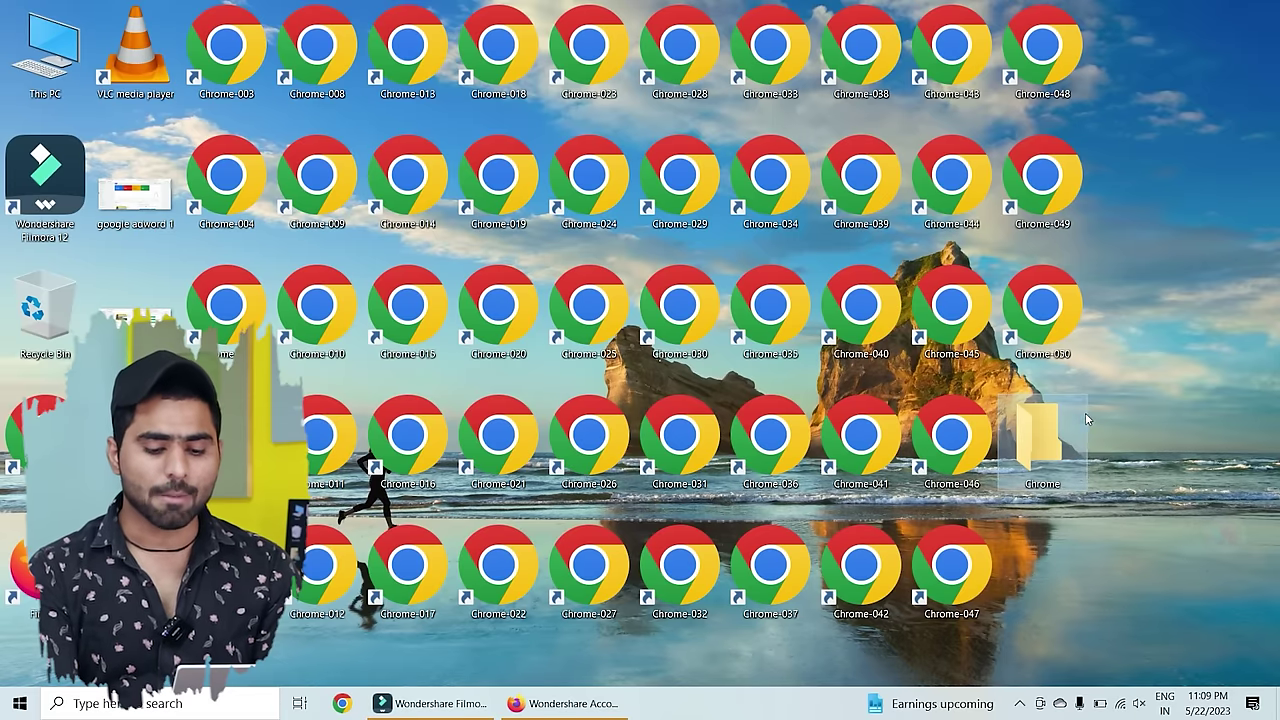
Step: Move all the generated Chrome profile shortcuts into the Chrome folder and place the folder beside the existing desktop icons
{"action": "left_click_drag", "start_coordinate": [1136, 37], "coordinate": [1140, 195]}
{"action": "left_click_drag", "start_coordinate": [1024, 47], "coordinate": [1130, 190]}
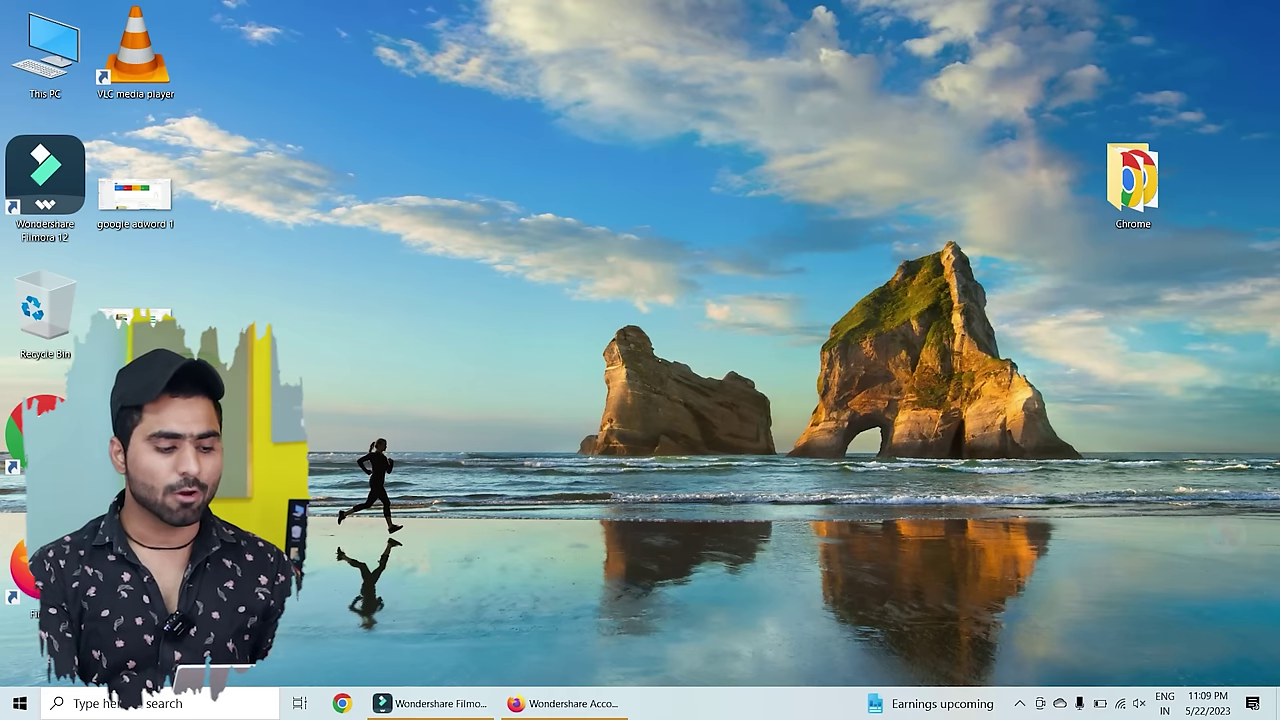
{"action": "left_click_drag", "start_coordinate": [134, 434], "coordinate": [172, 425]}
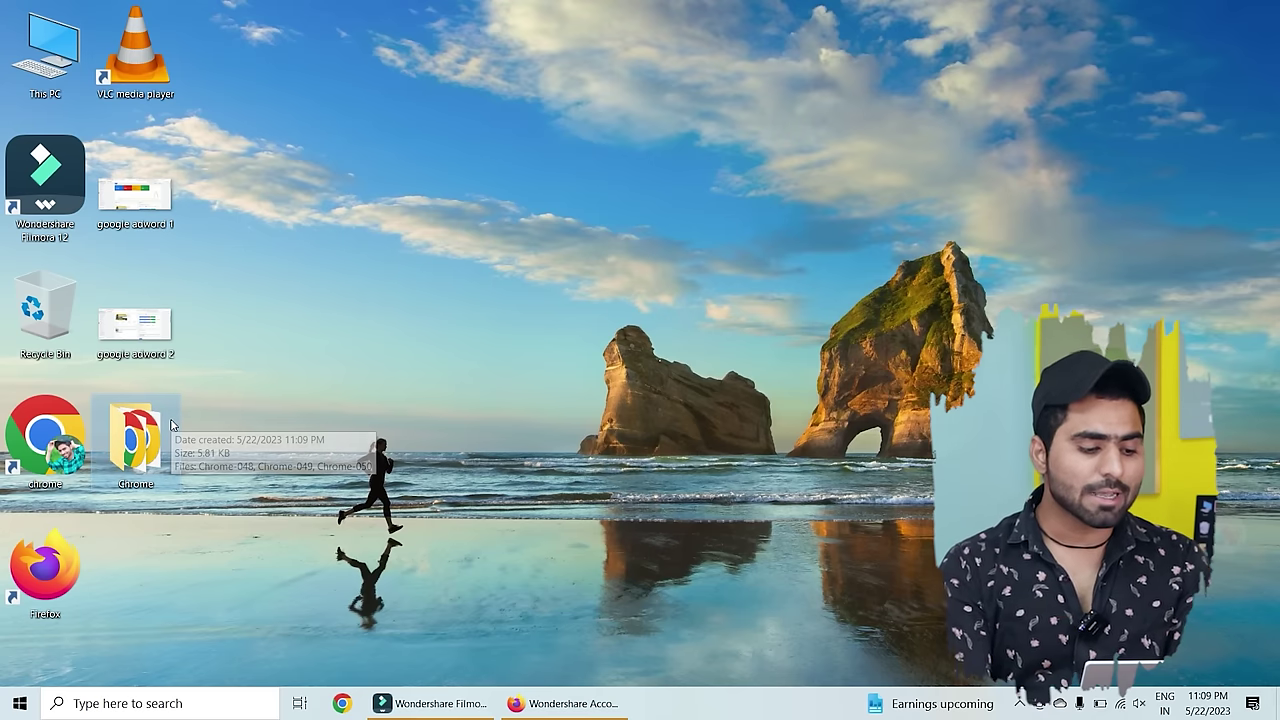
Step: Open the Chrome folder on the desktop and switch its file display to List
{"action": "double_click", "coordinate": [145, 448]}
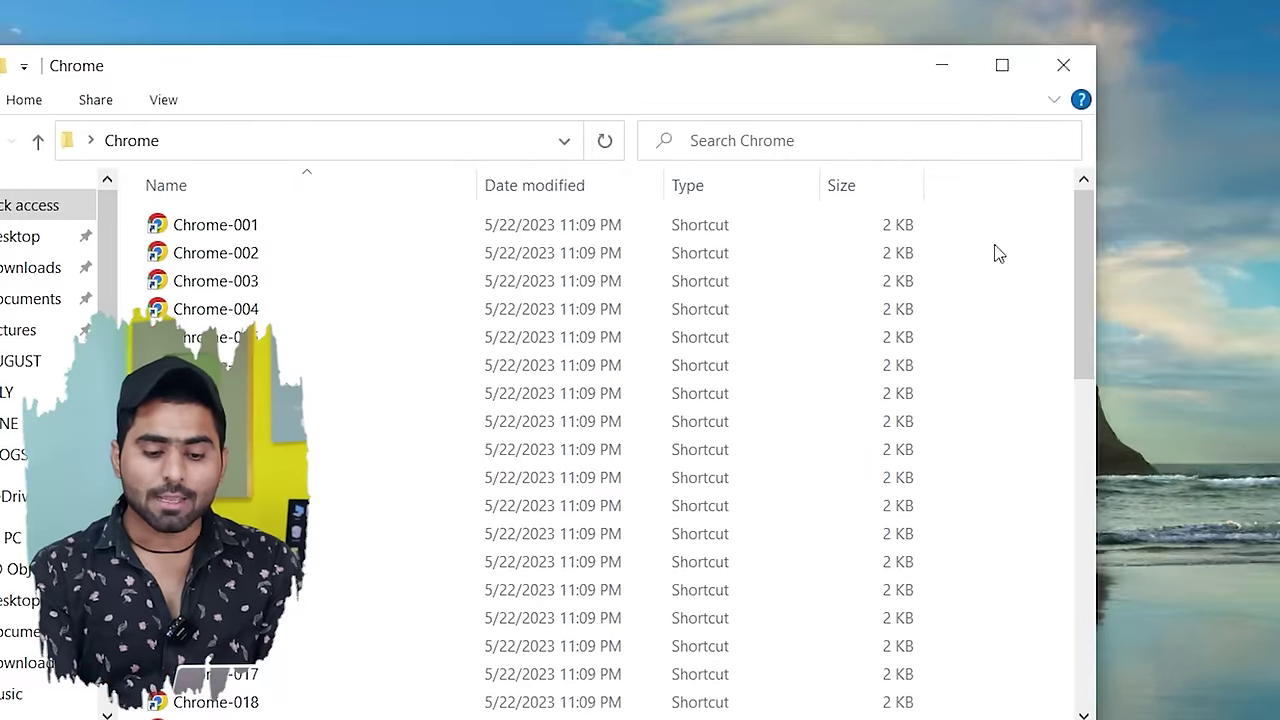
{"action": "right_click", "coordinate": [980, 317]}
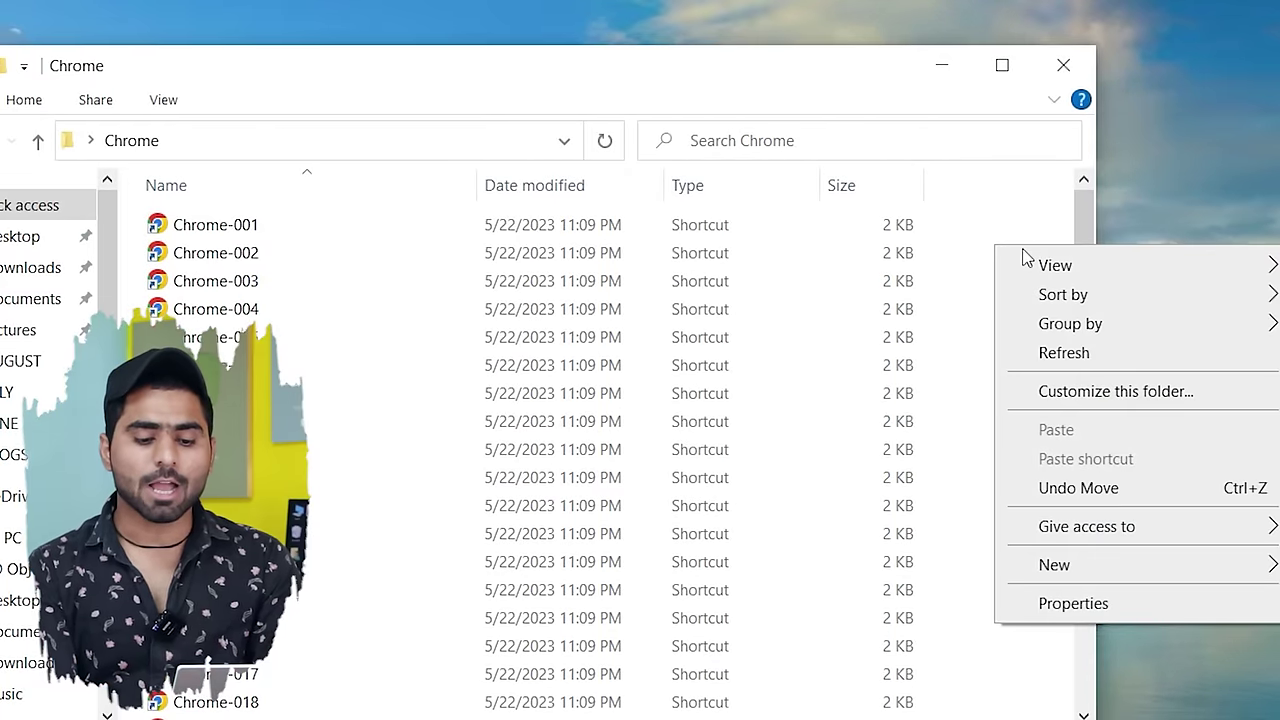
{"action": "mouse_move", "coordinate": [1052, 265]}
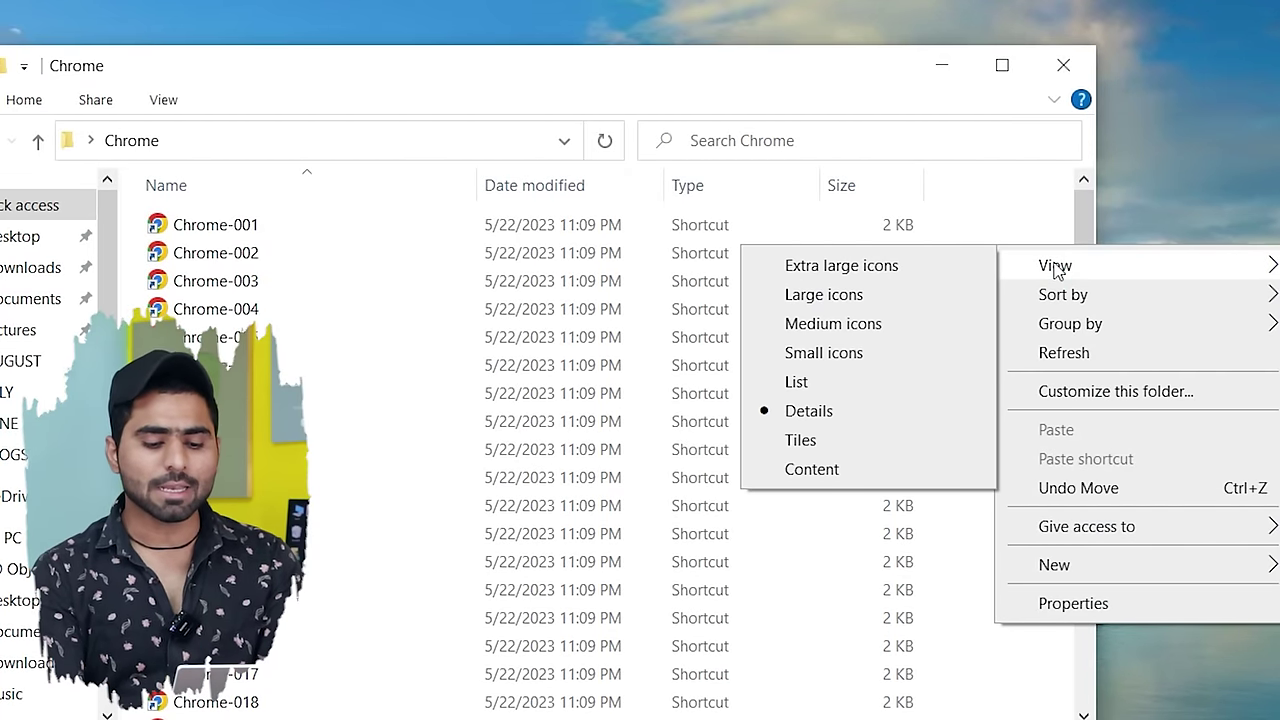
{"action": "left_click", "coordinate": [843, 387]}
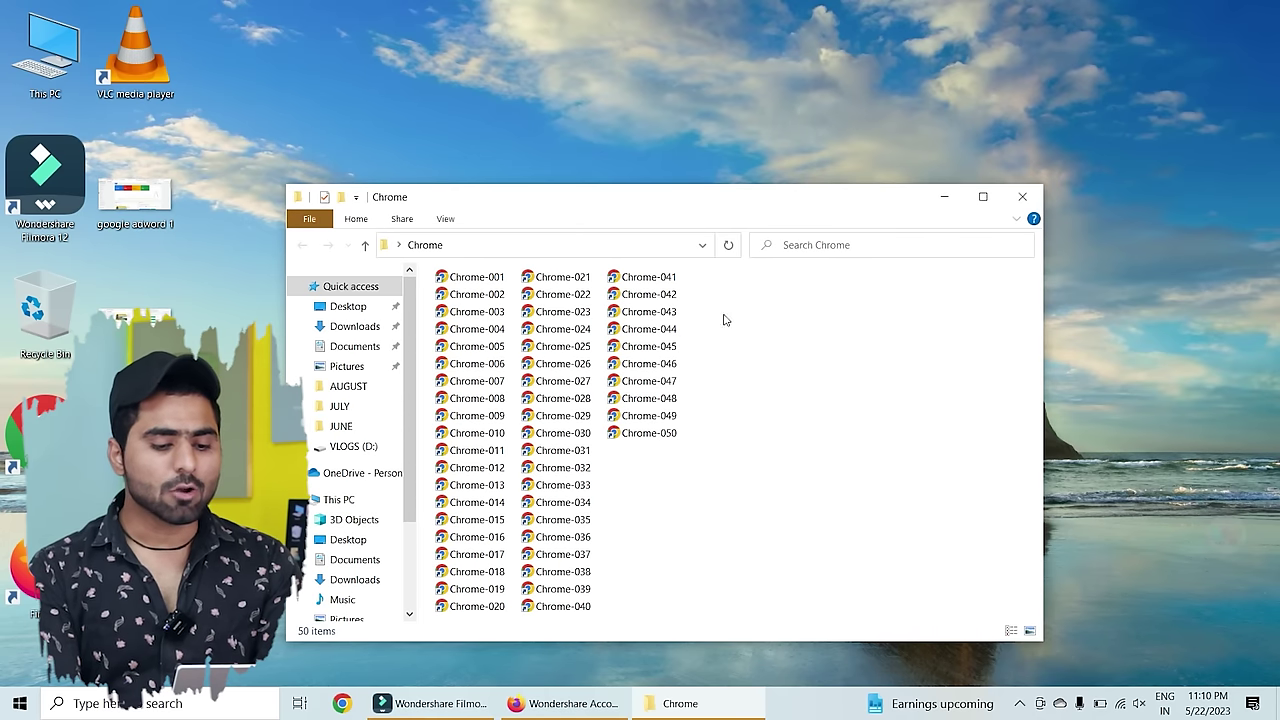
Step: Launch the Chrome-001 profile and reposition and narrow the folder window so both windows fit side by side
{"action": "left_click_drag", "start_coordinate": [591, 198], "coordinate": [326, 140]}
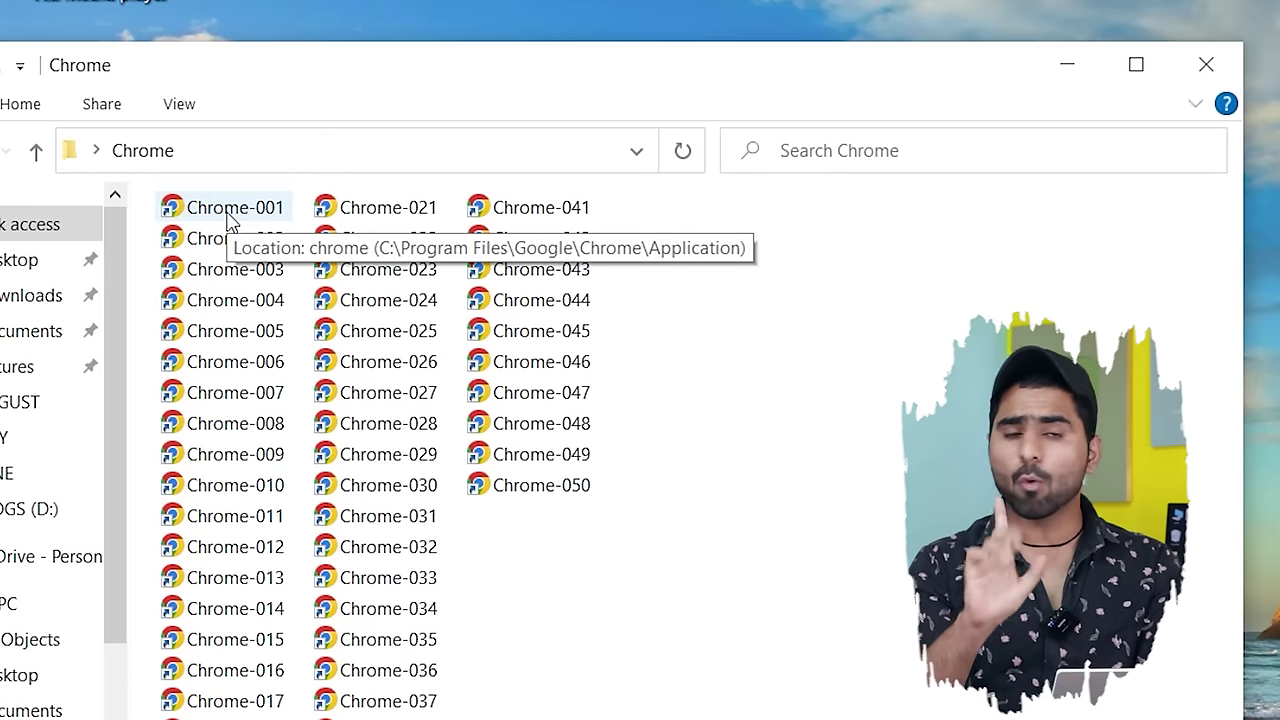
{"action": "double_click", "coordinate": [229, 220]}
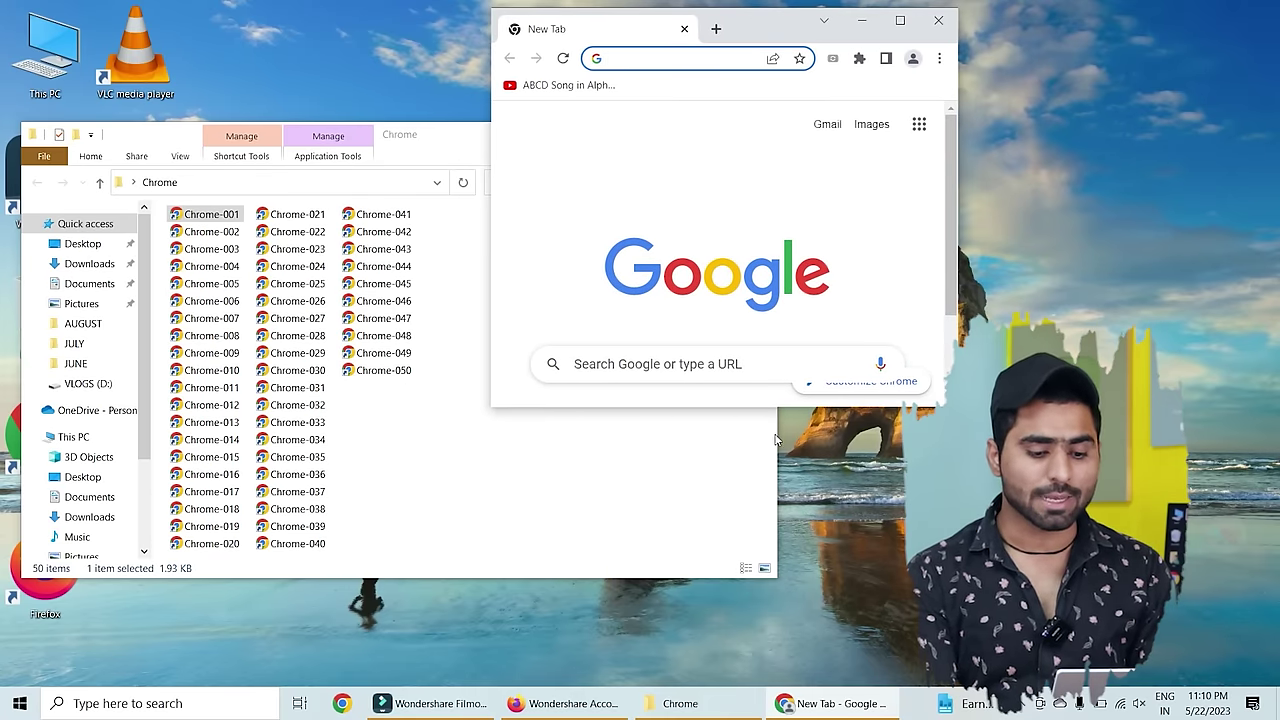
{"action": "left_click_drag", "start_coordinate": [778, 441], "coordinate": [430, 431]}
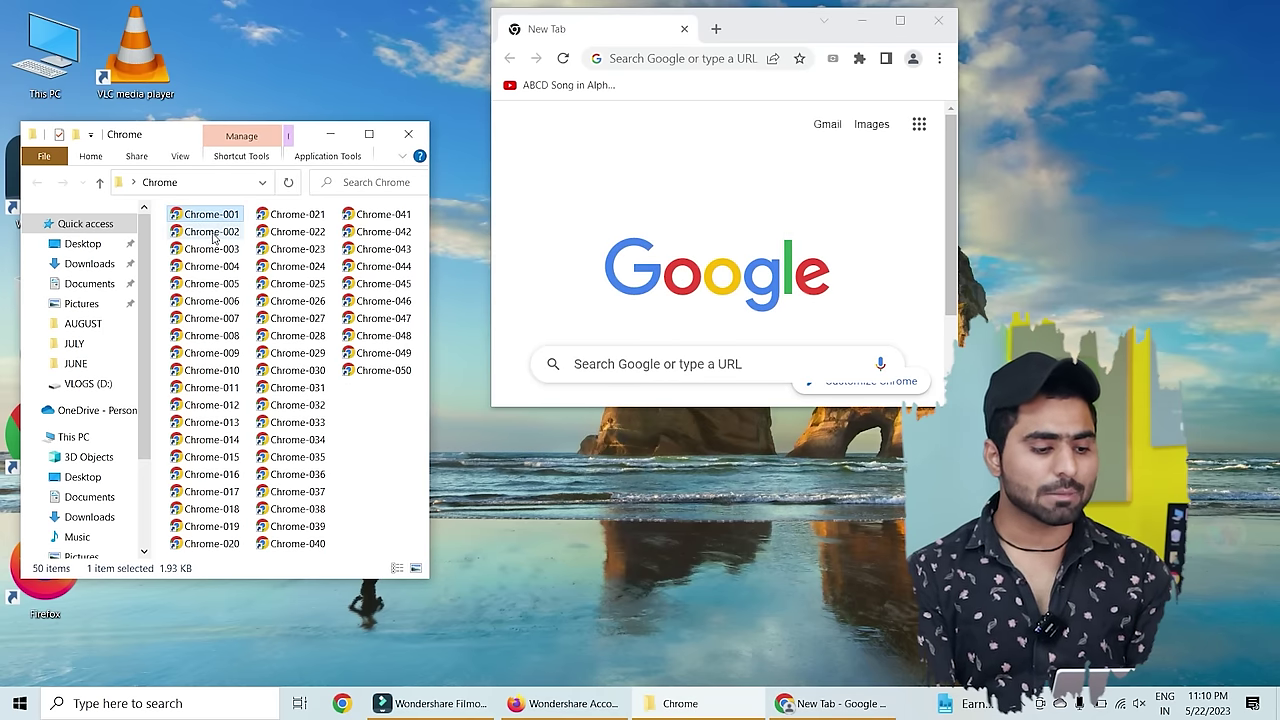
Step: Launch the Chrome-002 profile, skip its bookmark, default browser and sign-in setup, and close its window
{"action": "double_click", "coordinate": [212, 232]}
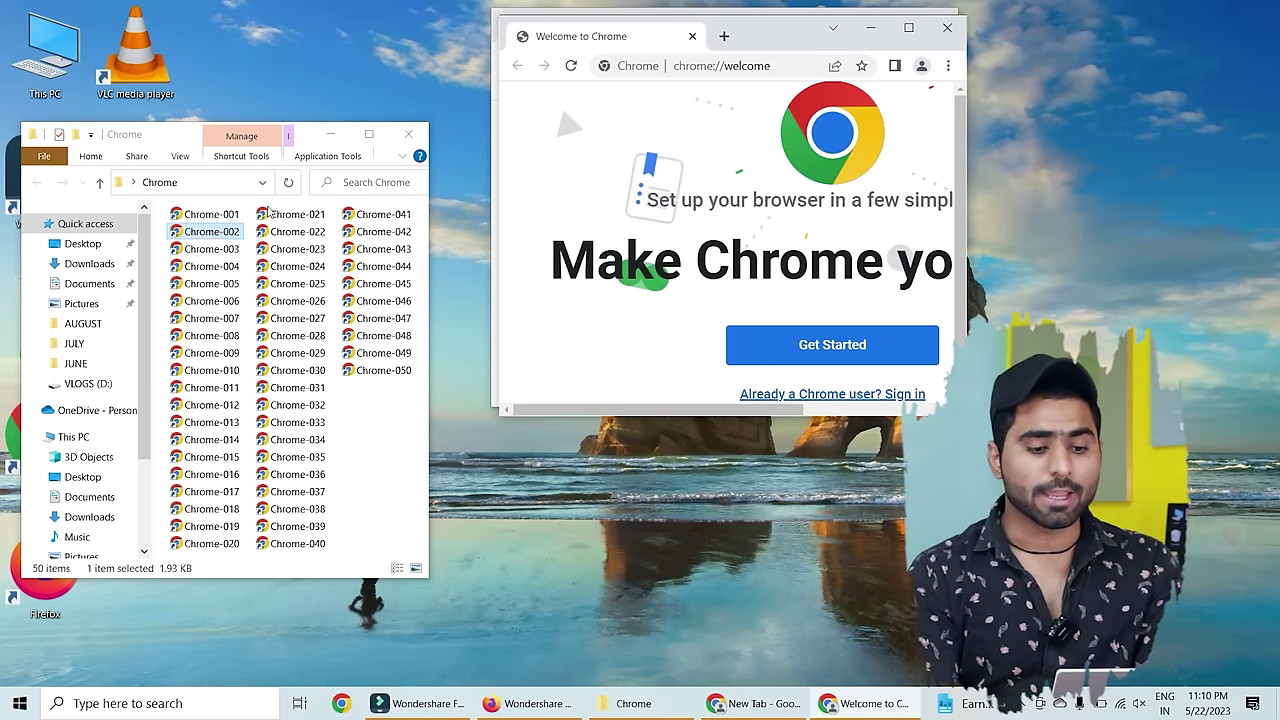
{"action": "left_click", "coordinate": [908, 27]}
{"action": "left_click", "coordinate": [634, 569]}
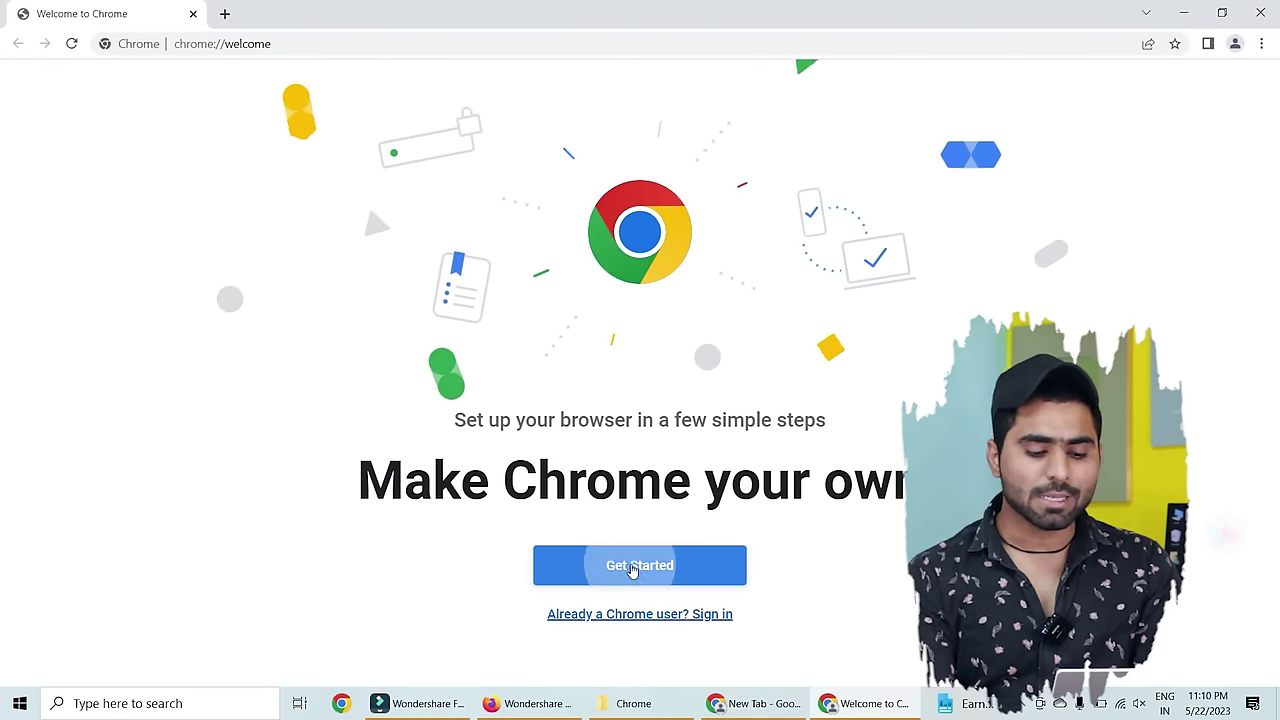
{"action": "left_click", "coordinate": [440, 569]}
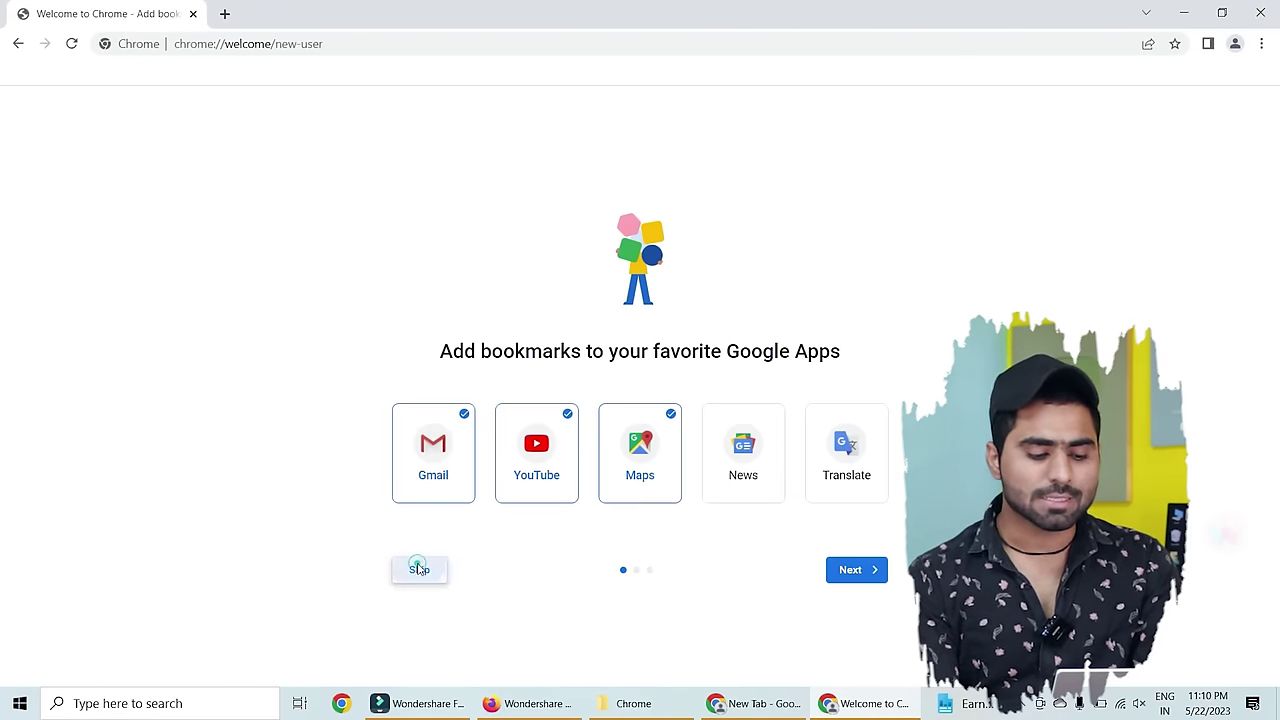
{"action": "left_click", "coordinate": [421, 646]}
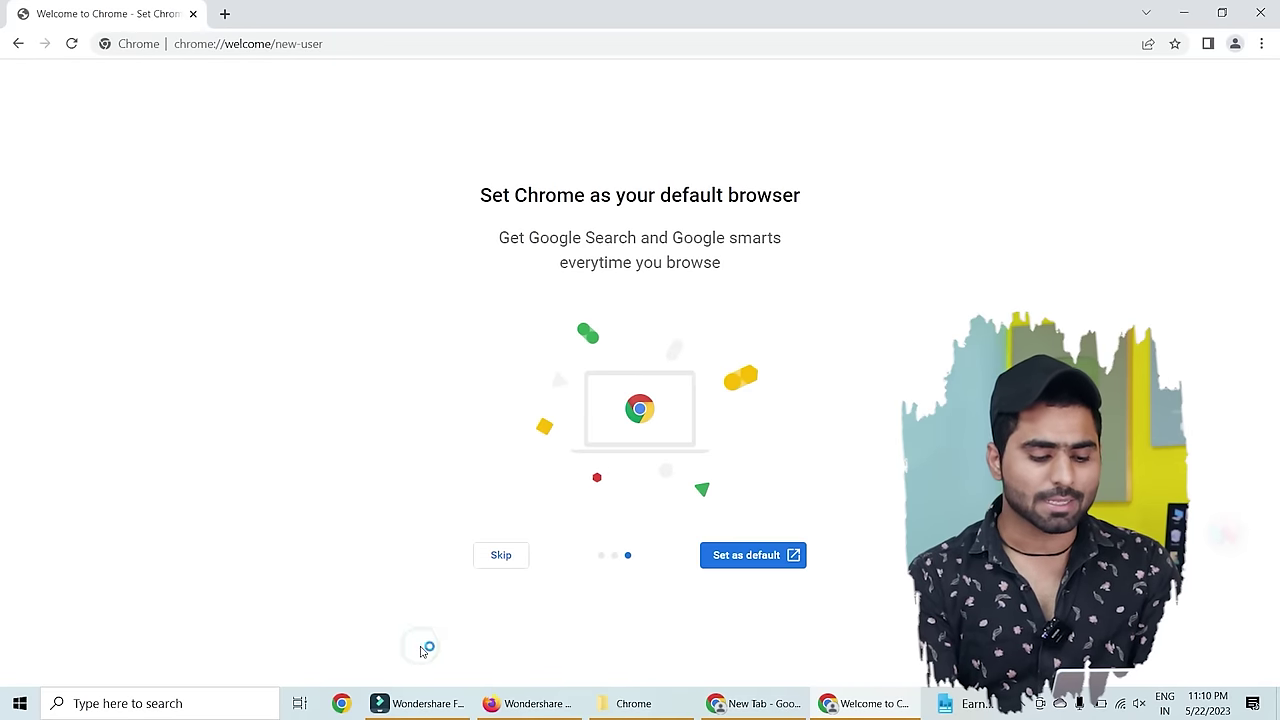
{"action": "left_click", "coordinate": [489, 561]}
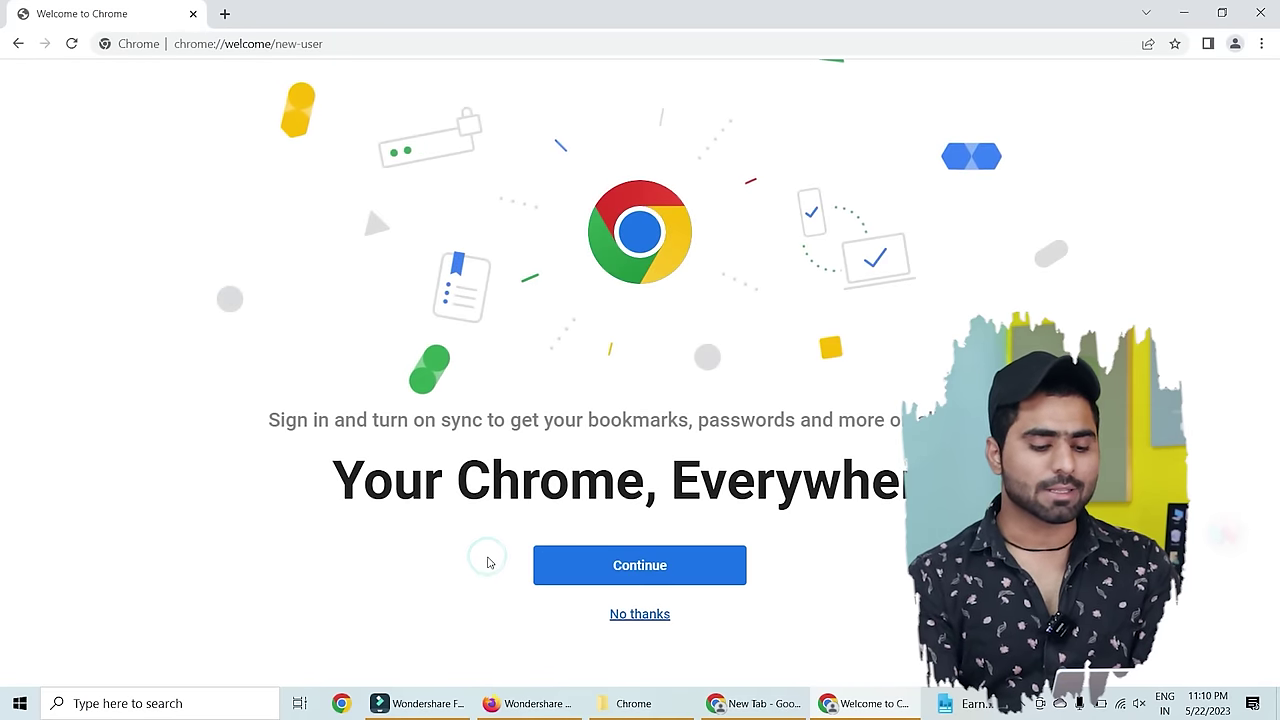
{"action": "left_click", "coordinate": [639, 615]}
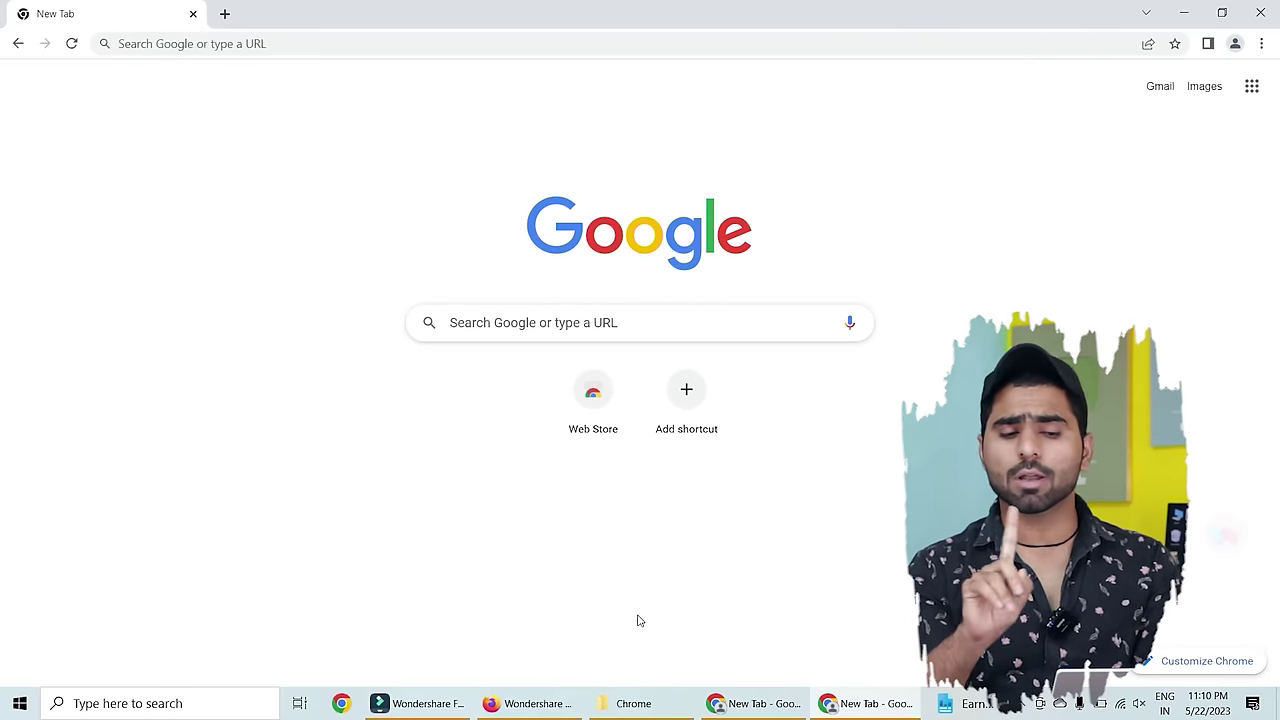
{"action": "left_click", "coordinate": [1260, 13]}
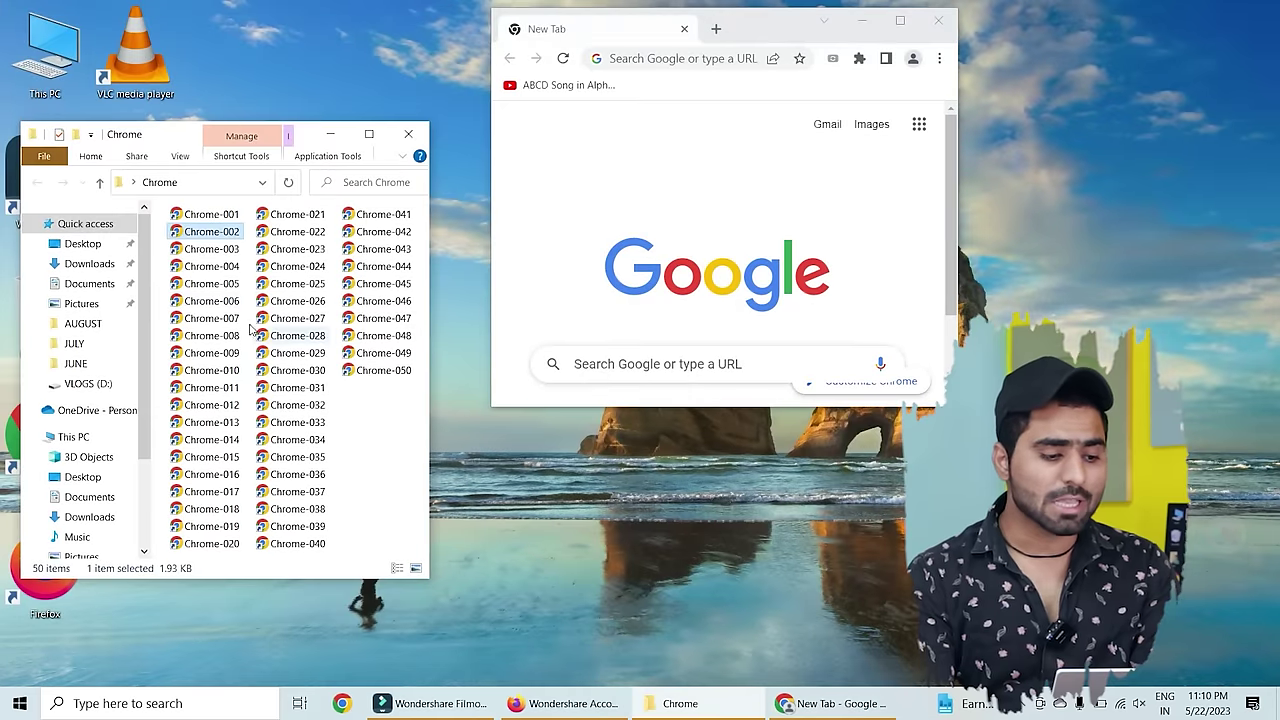
Step: Launch the Chrome-003 and Chrome-004 profiles and maximize the Chrome-004 window
{"action": "double_click", "coordinate": [190, 250]}
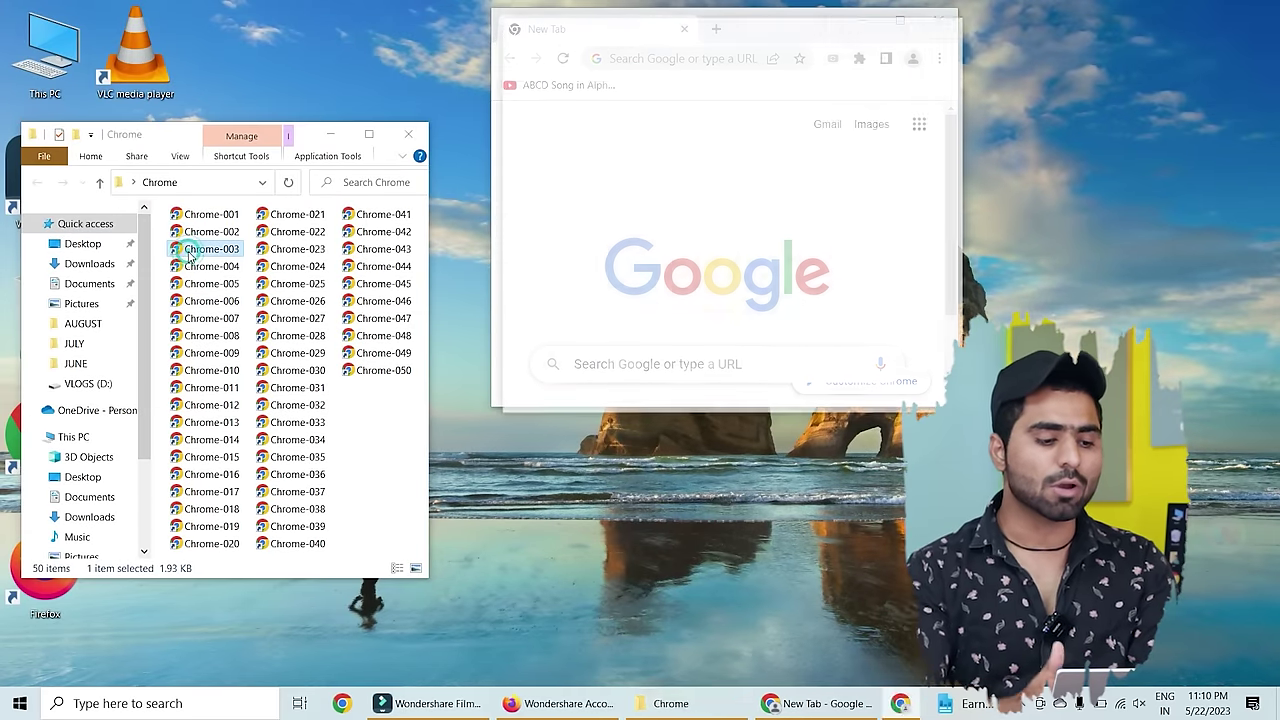
{"action": "left_click", "coordinate": [236, 266]}
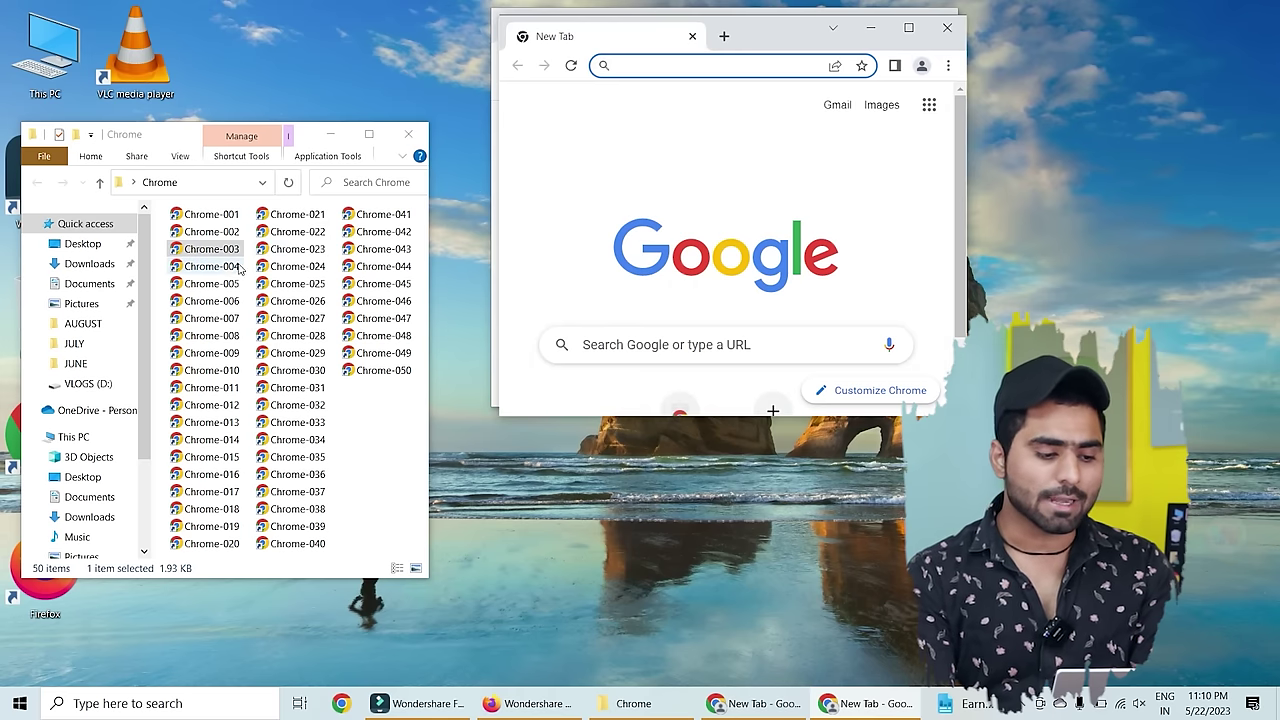
{"action": "double_click", "coordinate": [225, 270]}
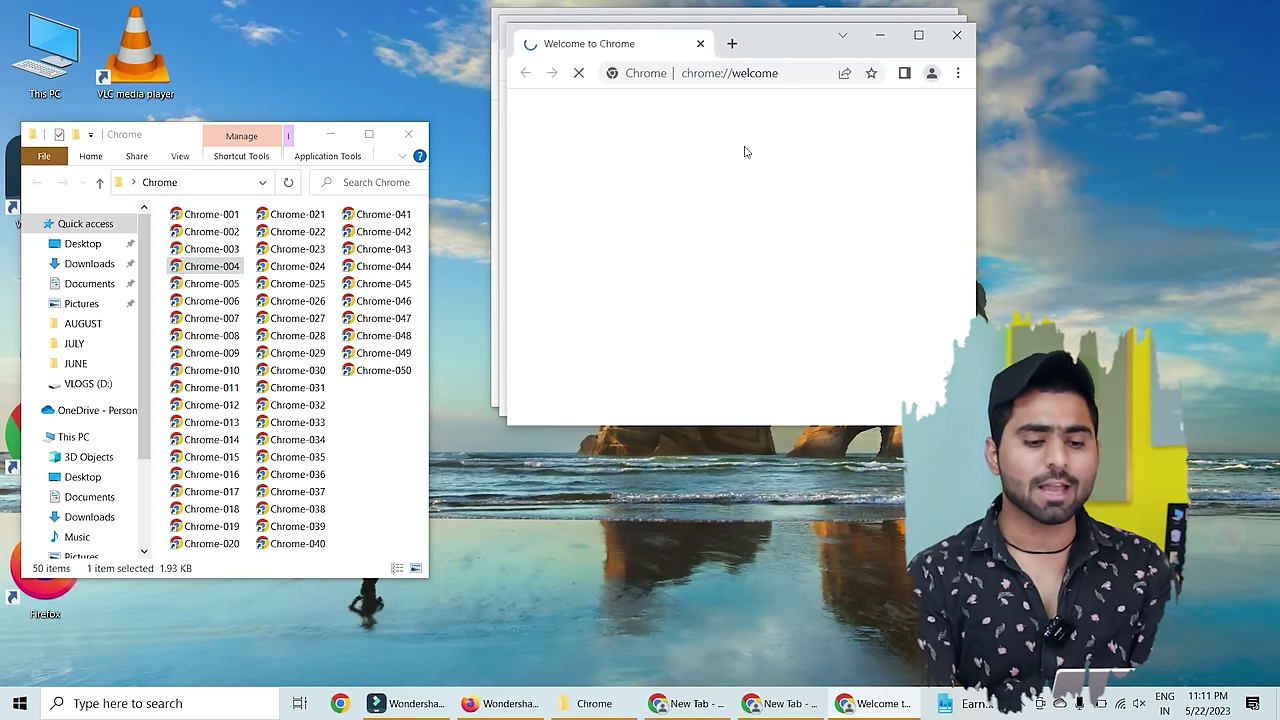
{"action": "left_click", "coordinate": [919, 36]}
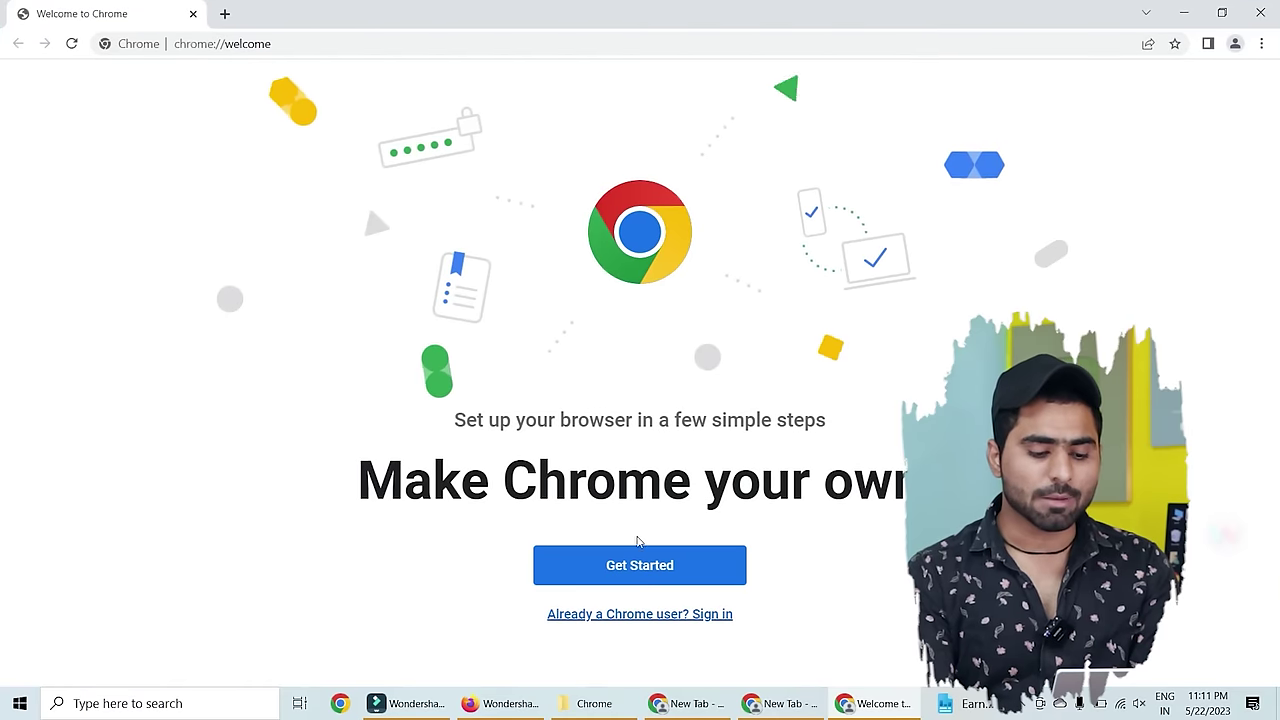
Step: Skip the bookmark, default browser and sign-in setup in the Chrome-004 profile and restore its window to the smaller size
{"action": "left_click", "coordinate": [630, 568]}
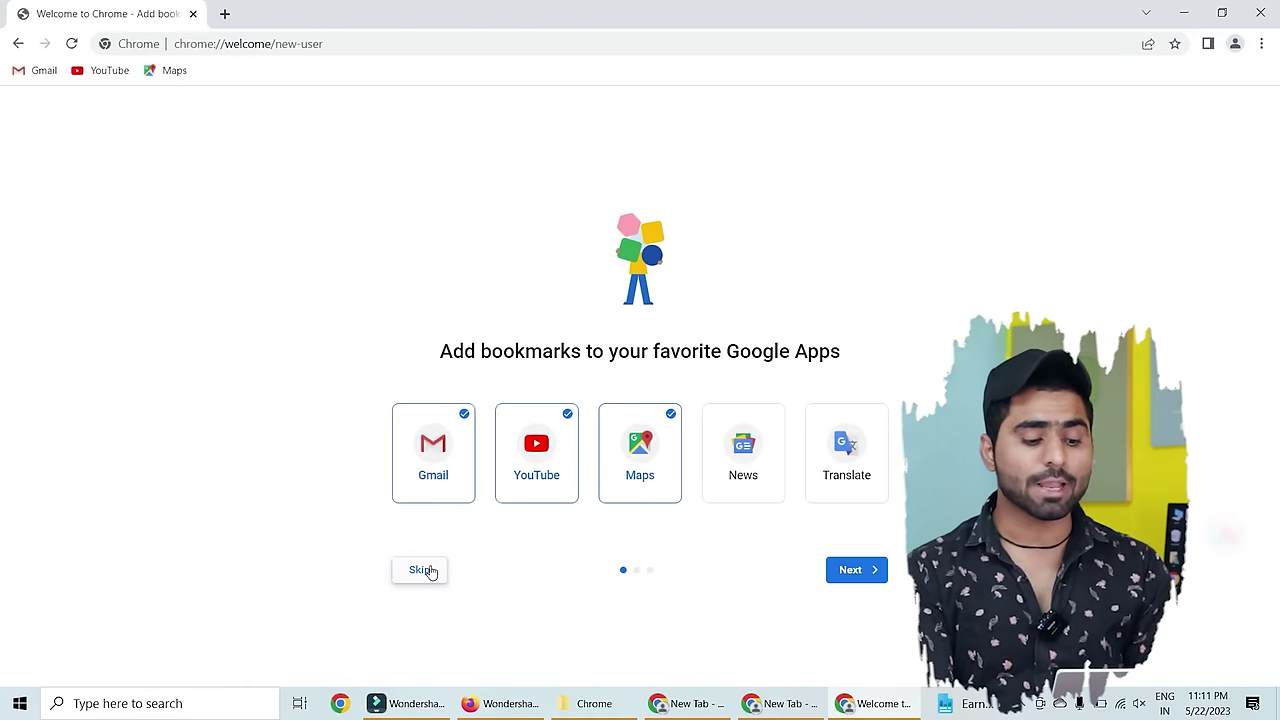
{"action": "left_click", "coordinate": [428, 568]}
{"action": "left_click", "coordinate": [420, 648]}
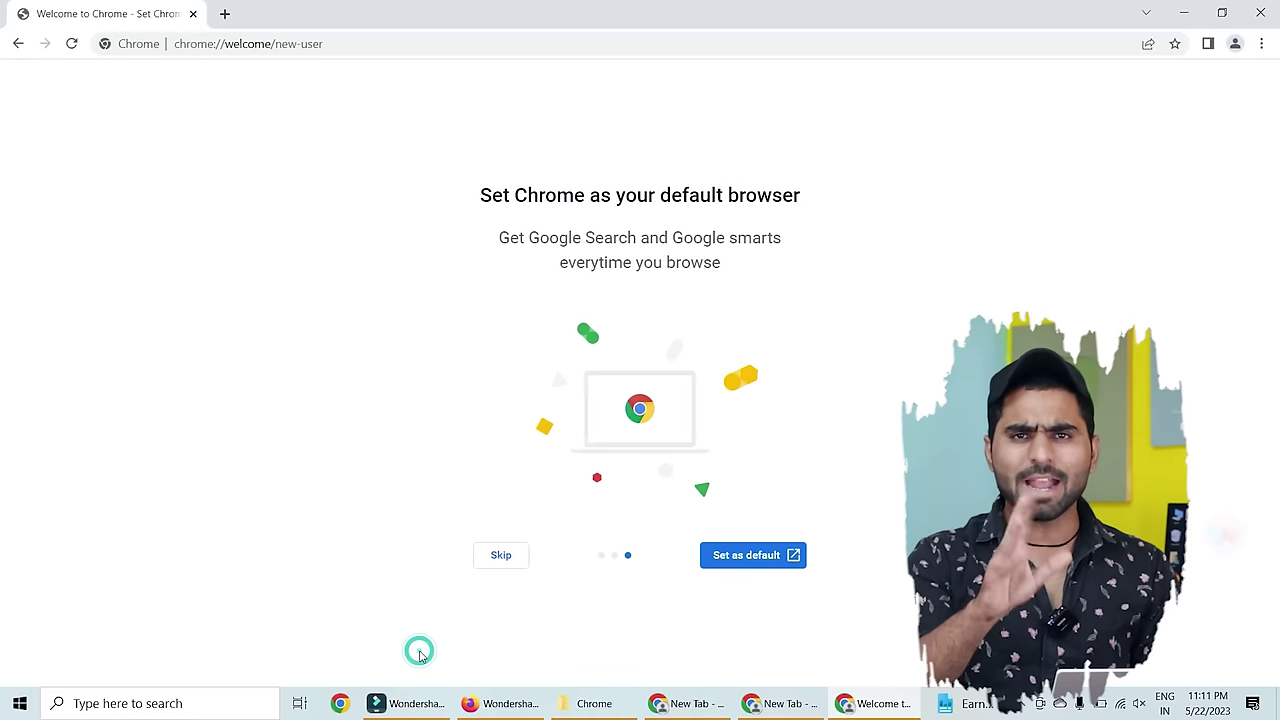
{"action": "left_click", "coordinate": [490, 553]}
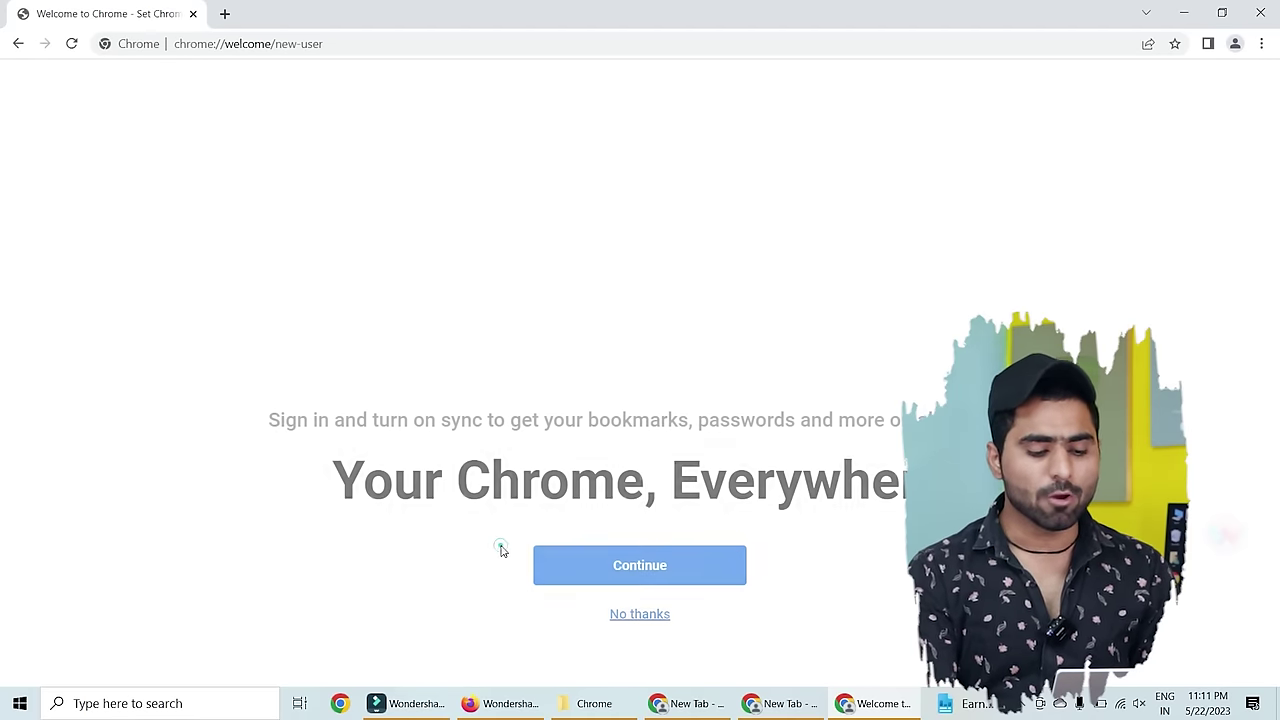
{"action": "left_click", "coordinate": [634, 612]}
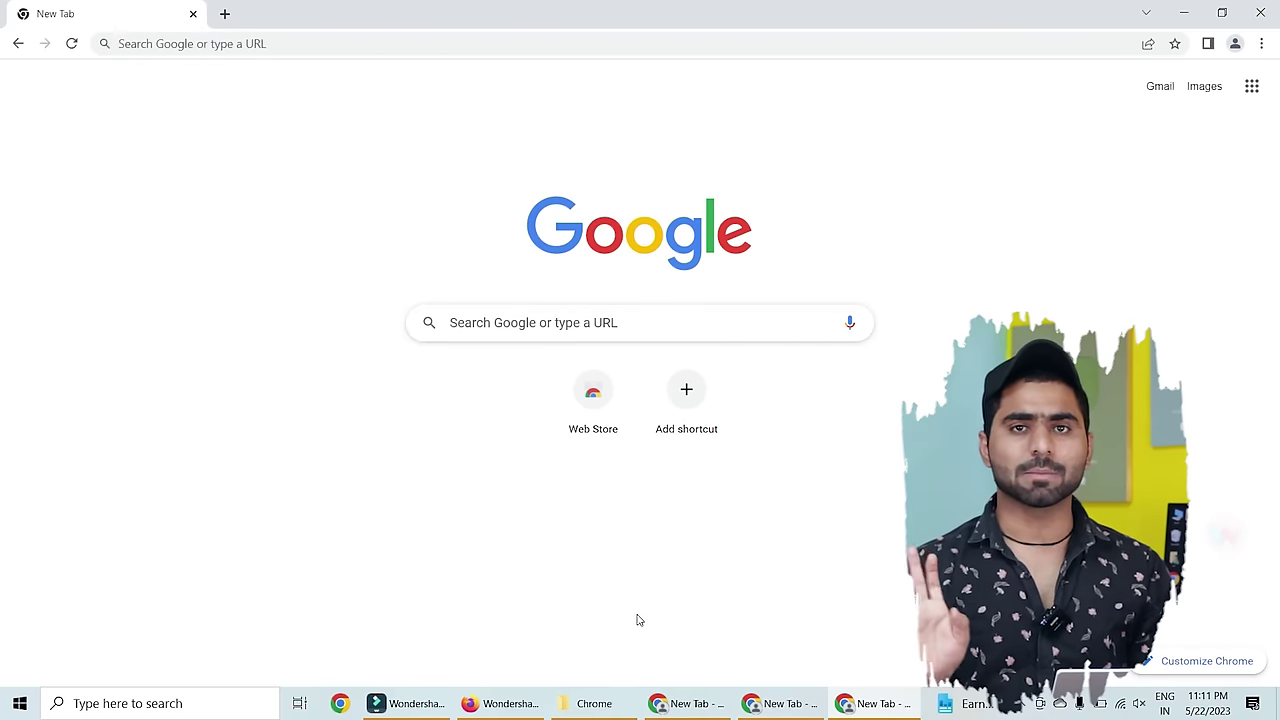
{"action": "left_click", "coordinate": [1222, 13]}
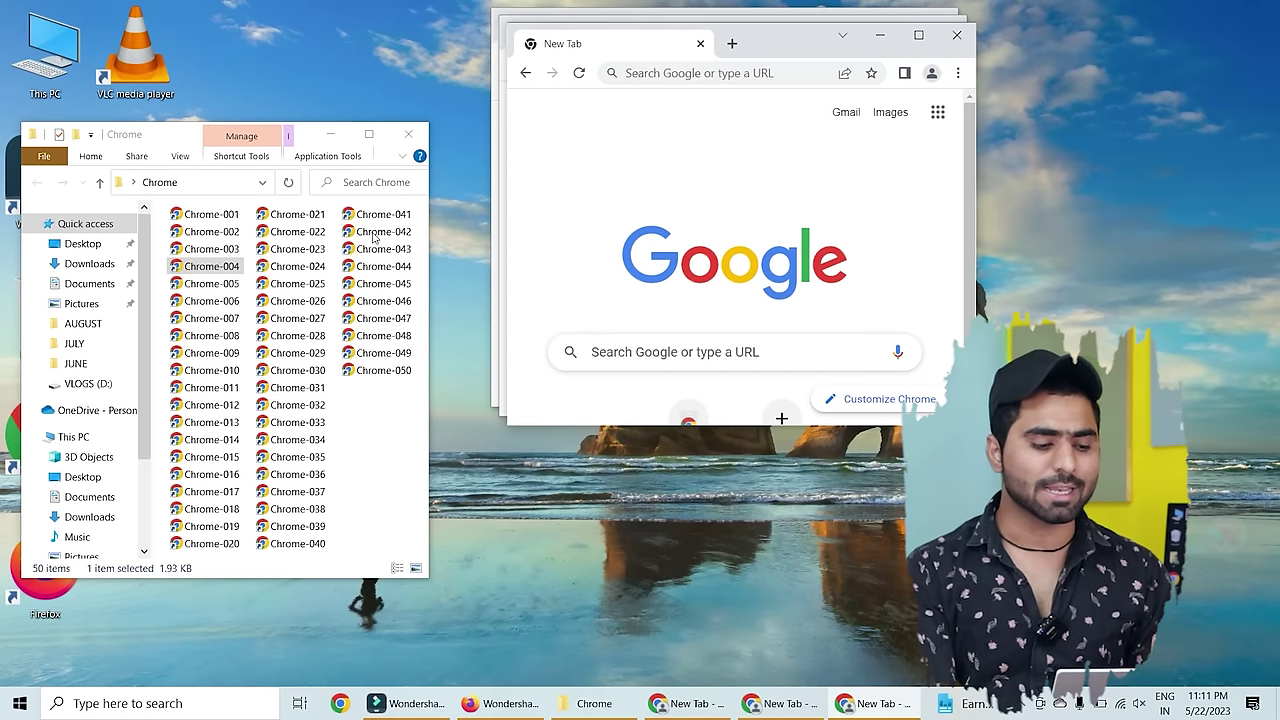
Step: Launch the Chrome-005, Chrome-006, Chrome-008, Chrome-009 and Chrome-010 profiles from the Chrome folder
{"action": "double_click", "coordinate": [228, 286]}
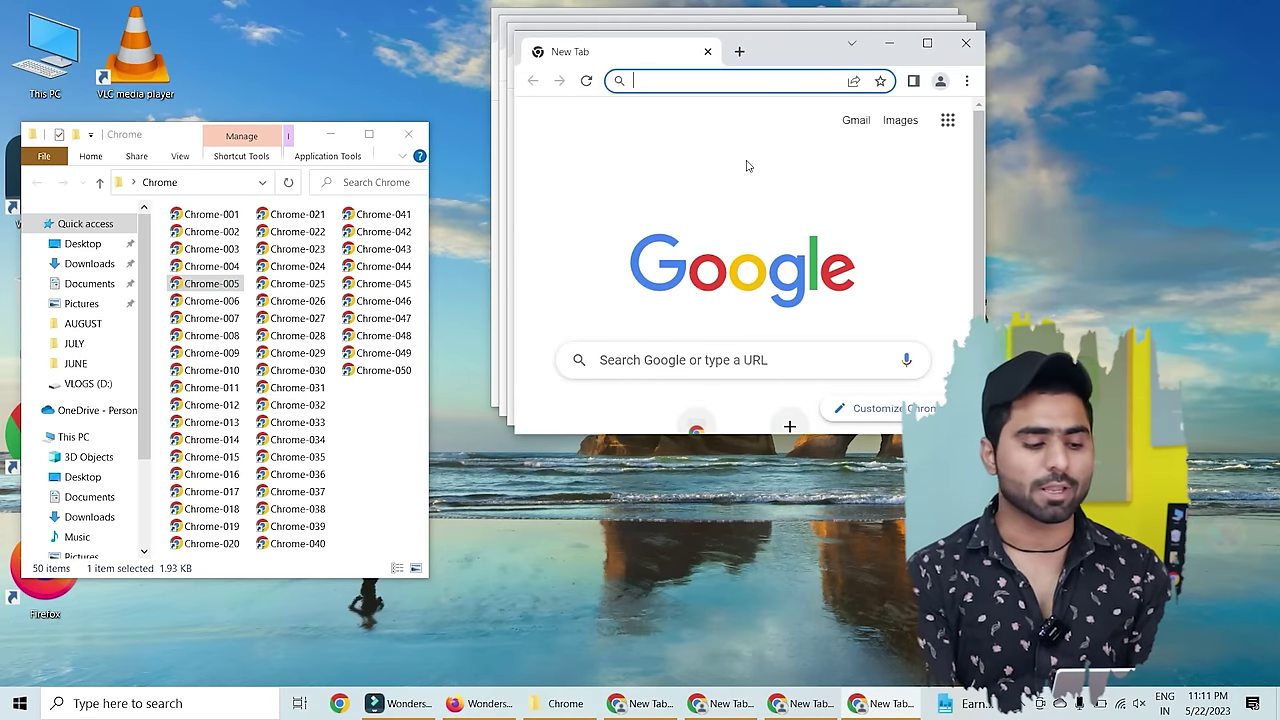
{"action": "double_click", "coordinate": [228, 302]}
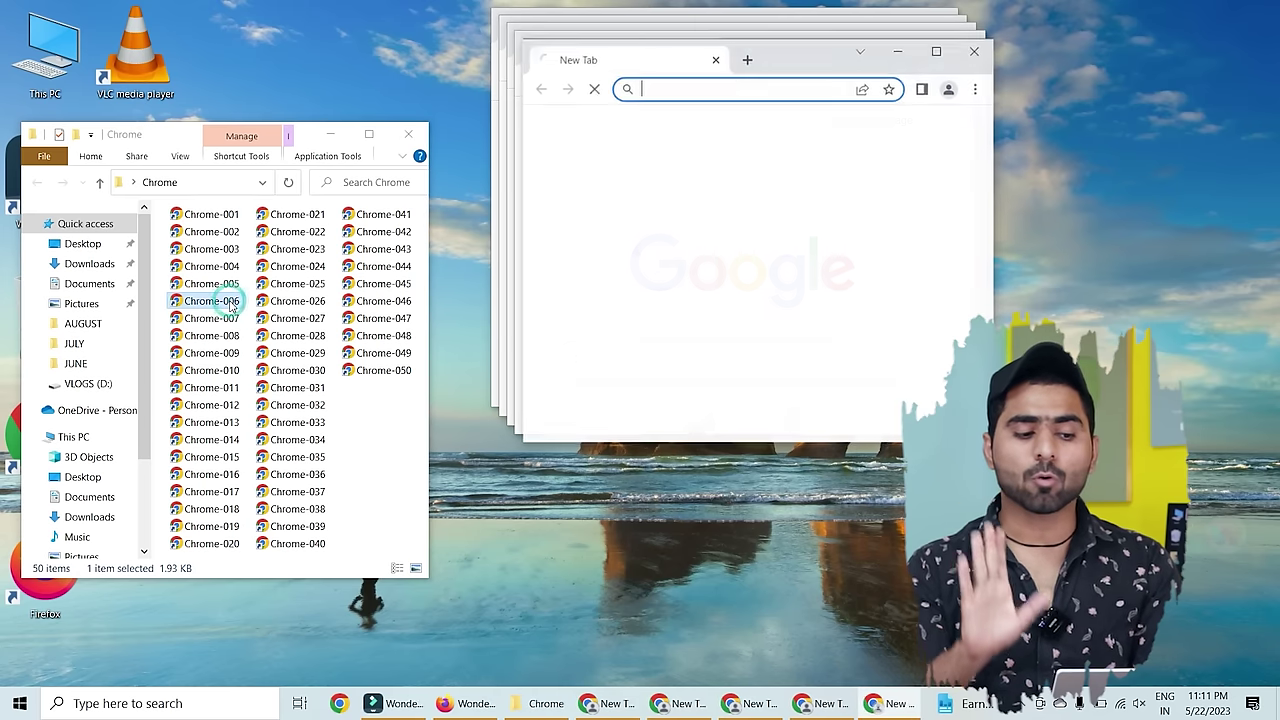
{"action": "left_click", "coordinate": [212, 327]}
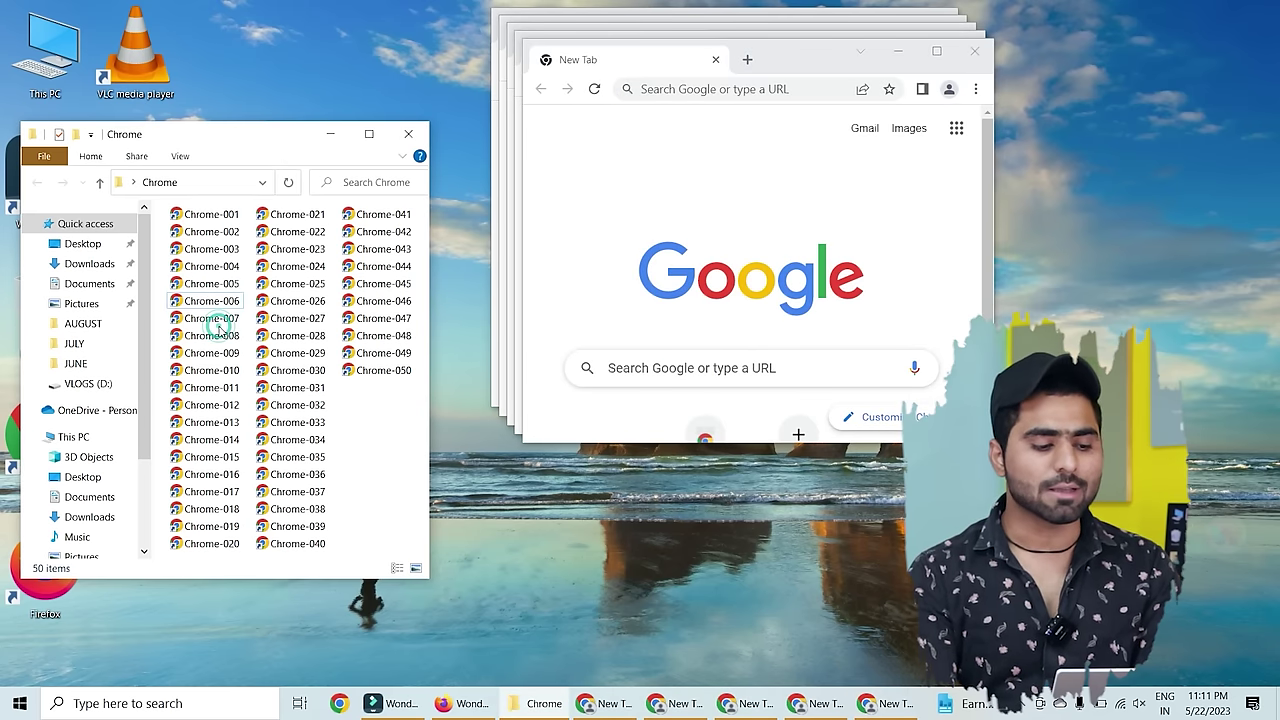
{"action": "left_click", "coordinate": [205, 320]}
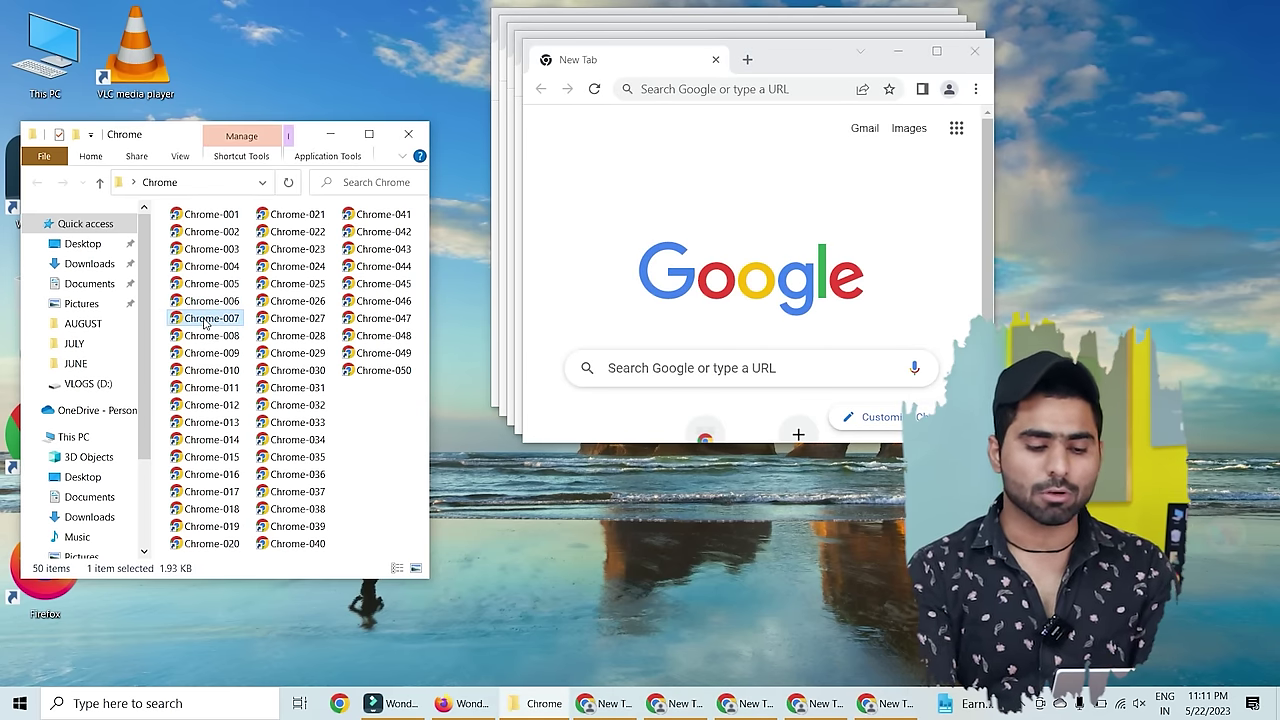
{"action": "double_click", "coordinate": [211, 336]}
{"action": "double_click", "coordinate": [211, 353]}
{"action": "double_click", "coordinate": [215, 371]}
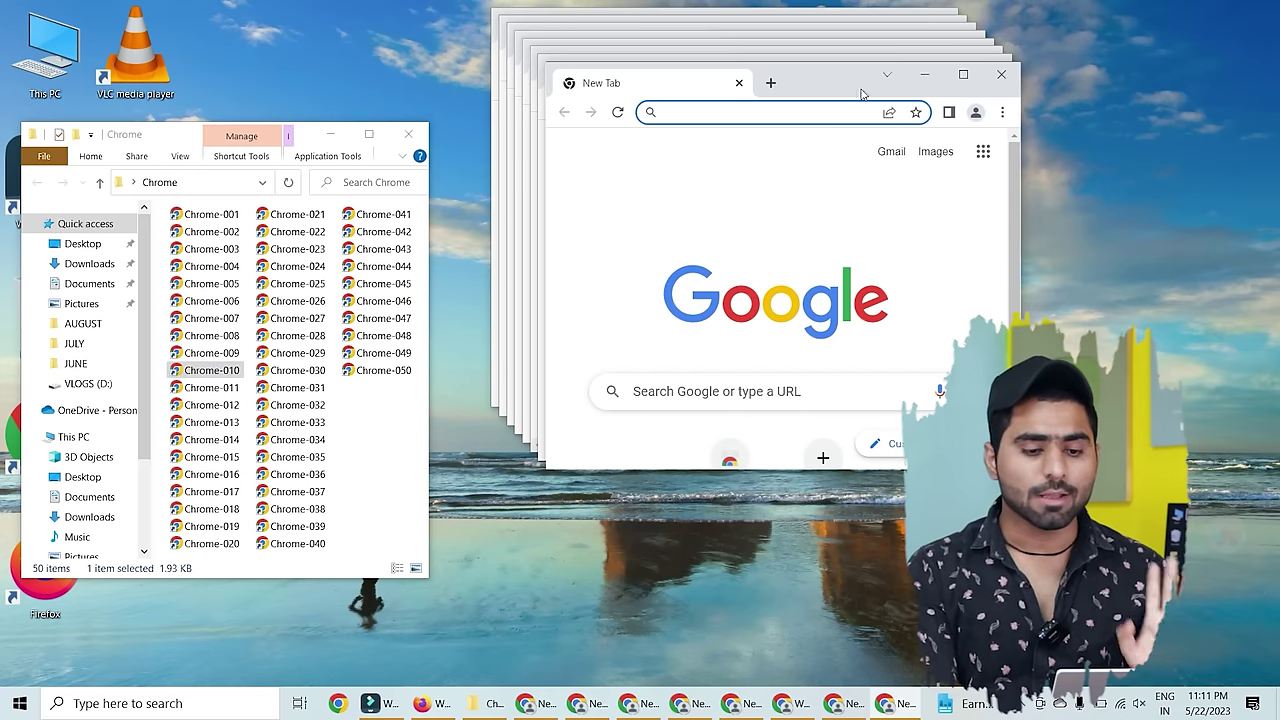
Step: Maximize the Chrome-010 window, search for google extensions and open the Extensions - Chrome Web Store result
{"action": "double_click", "coordinate": [823, 88]}
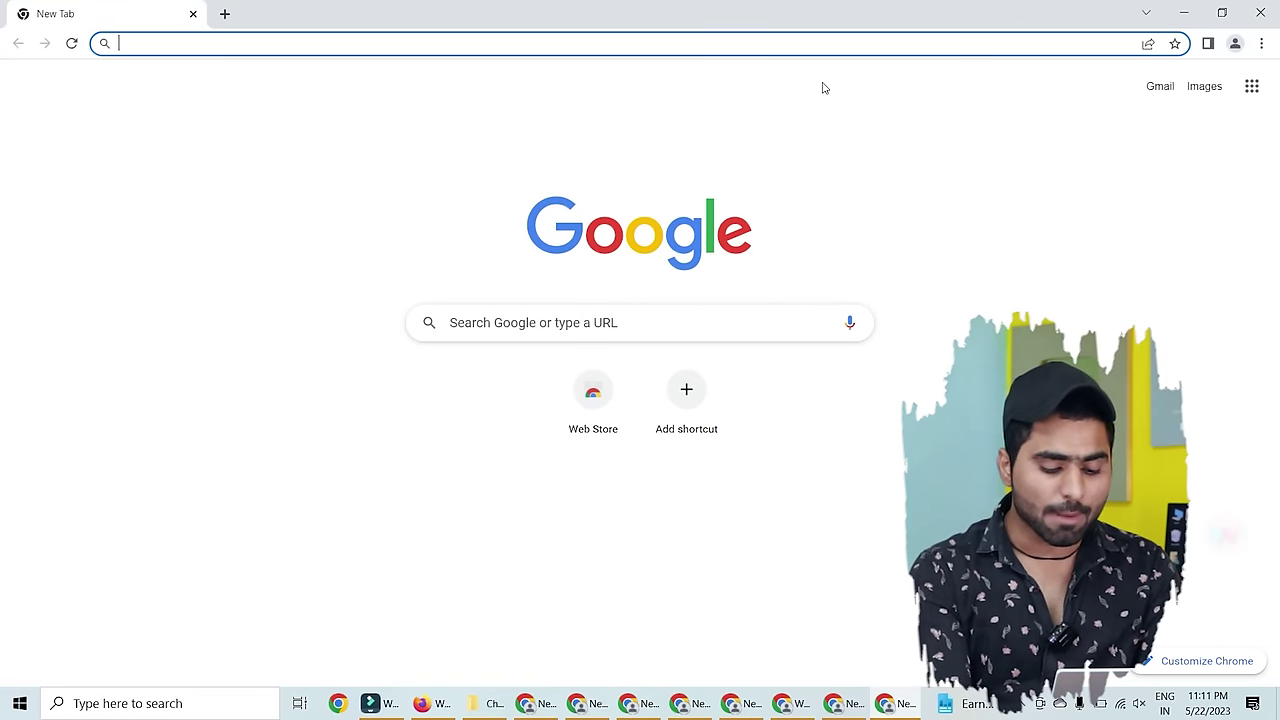
{"action": "type", "text": "googl"}
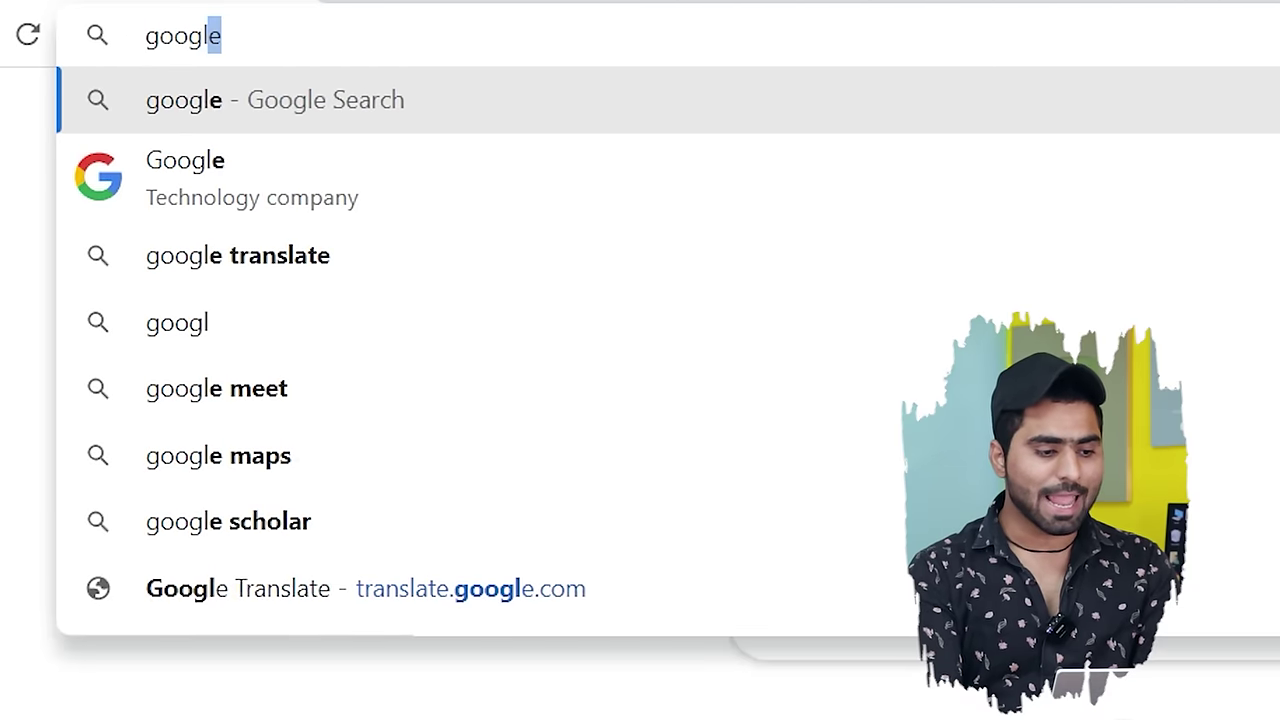
{"action": "type", "text": "e ext"}
{"action": "key", "text": "Down"}
{"action": "key", "text": "Return"}
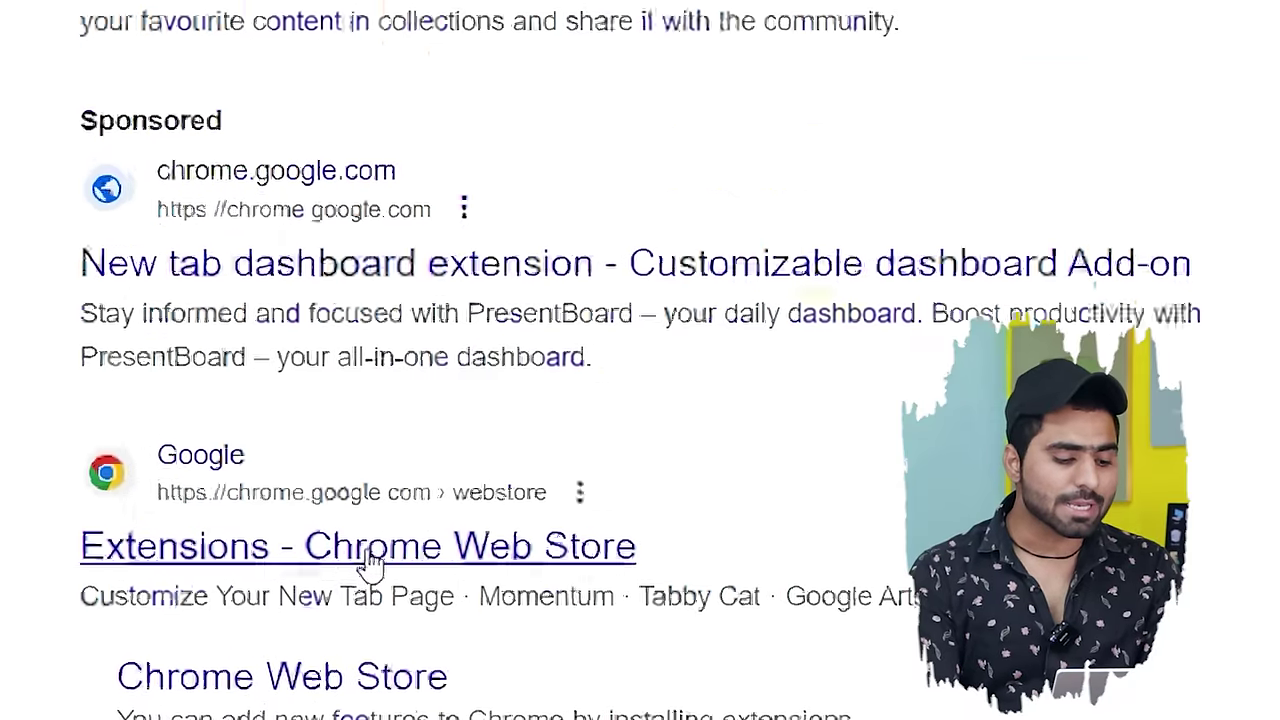
{"action": "left_click", "coordinate": [370, 557]}
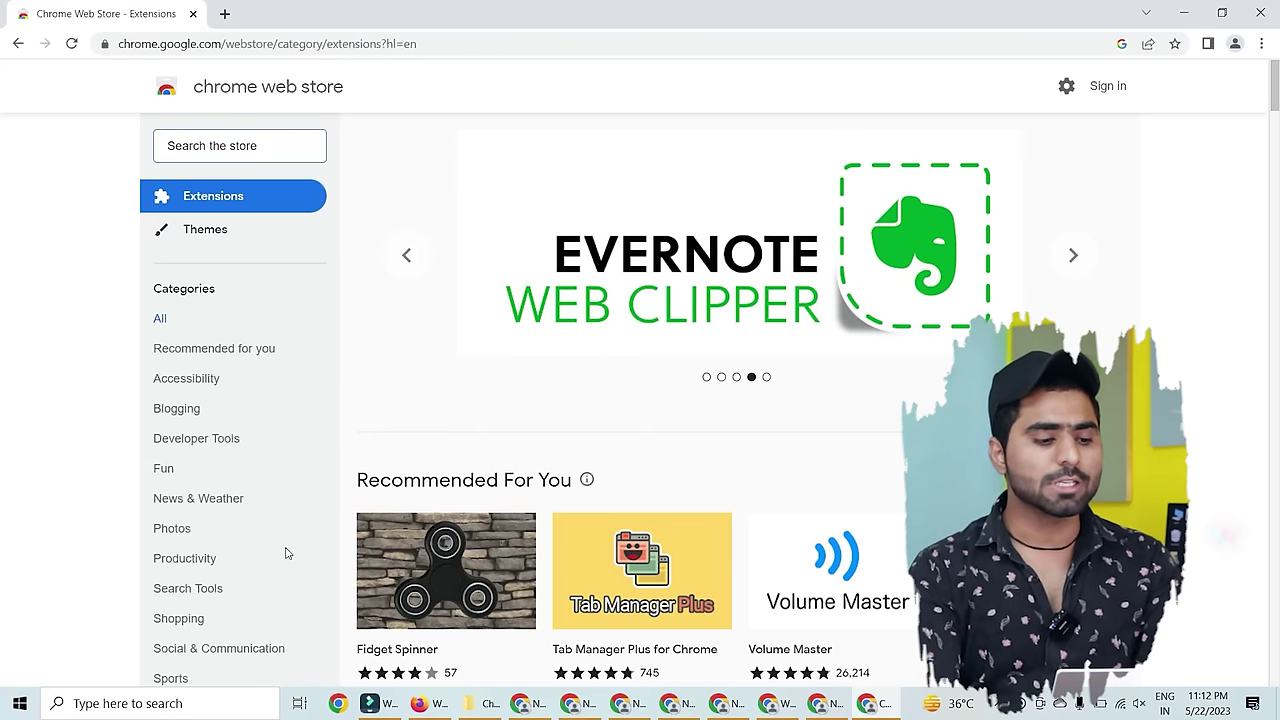
Step: Search the web store for looper for youtube and install the Looper for YouTube extension
{"action": "left_click", "coordinate": [215, 146]}
{"action": "type", "text": "looper"}
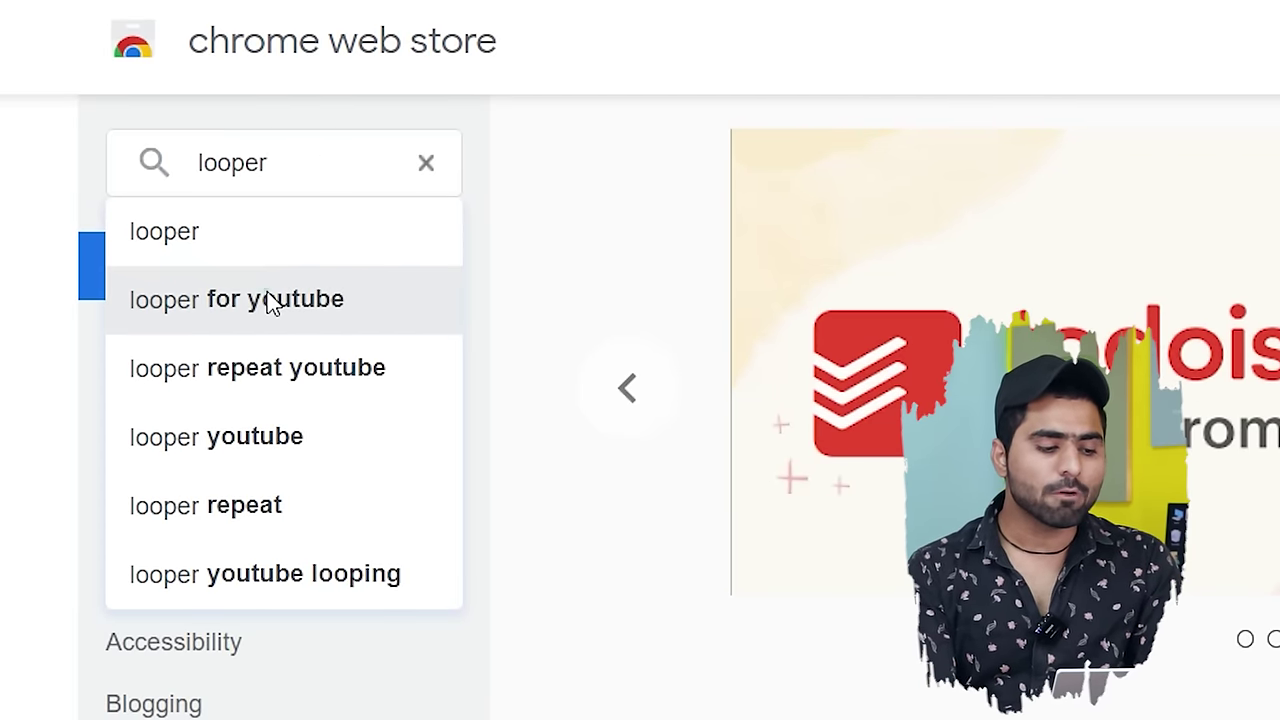
{"action": "left_click", "coordinate": [269, 298]}
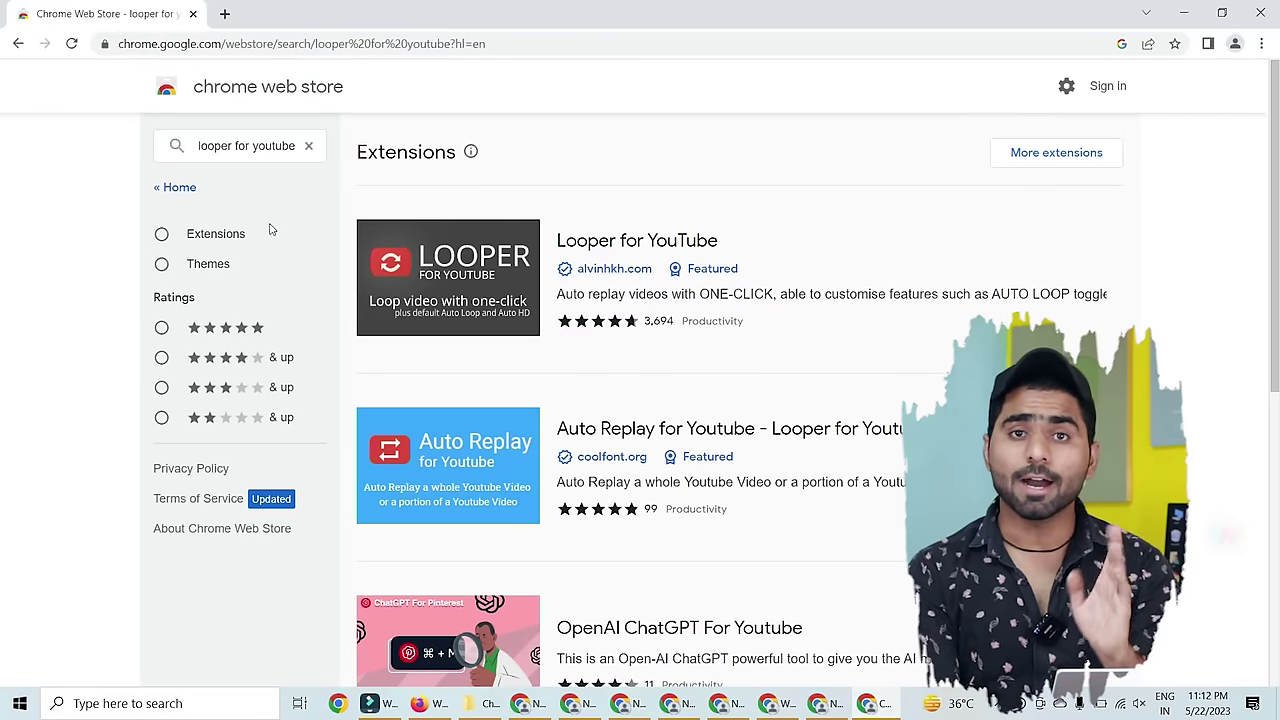
{"action": "left_click", "coordinate": [476, 249]}
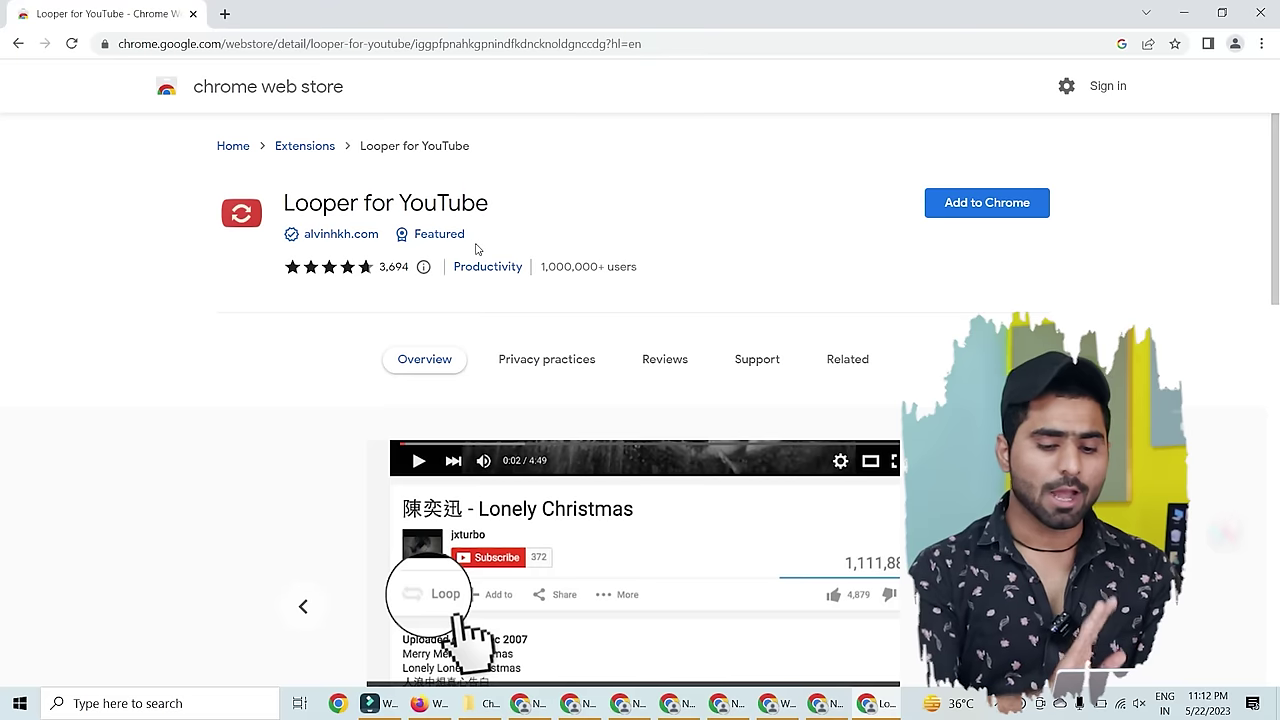
{"action": "left_click", "coordinate": [976, 207]}
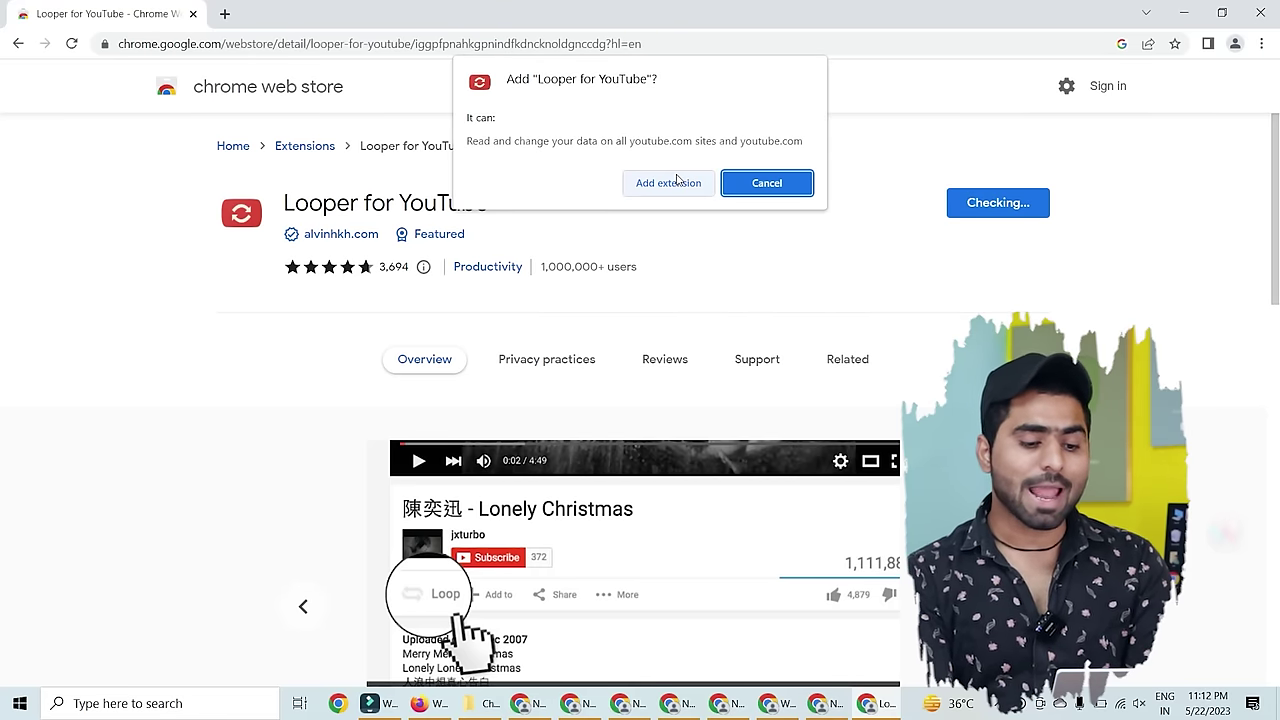
{"action": "left_click", "coordinate": [680, 182]}
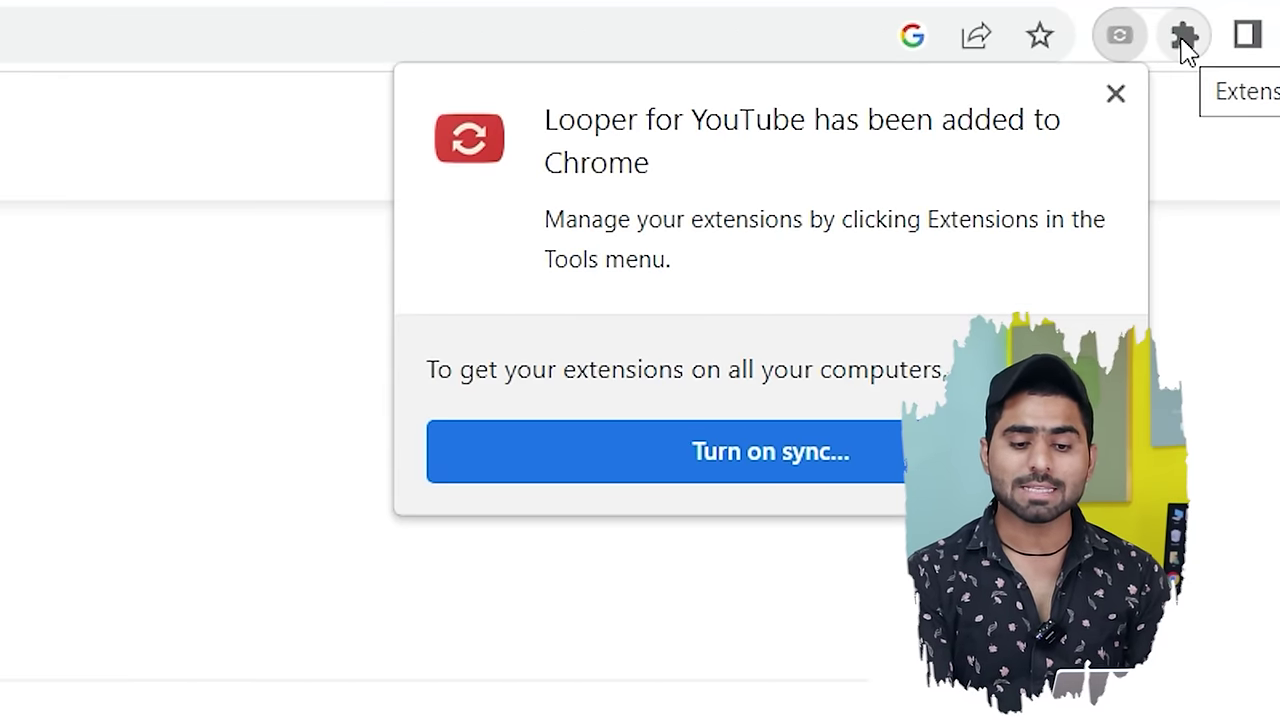
Step: Set Looper for YouTube to automatically loop every video with video quality auto-set to 144p, and close its options page
{"action": "left_click", "coordinate": [1184, 40]}
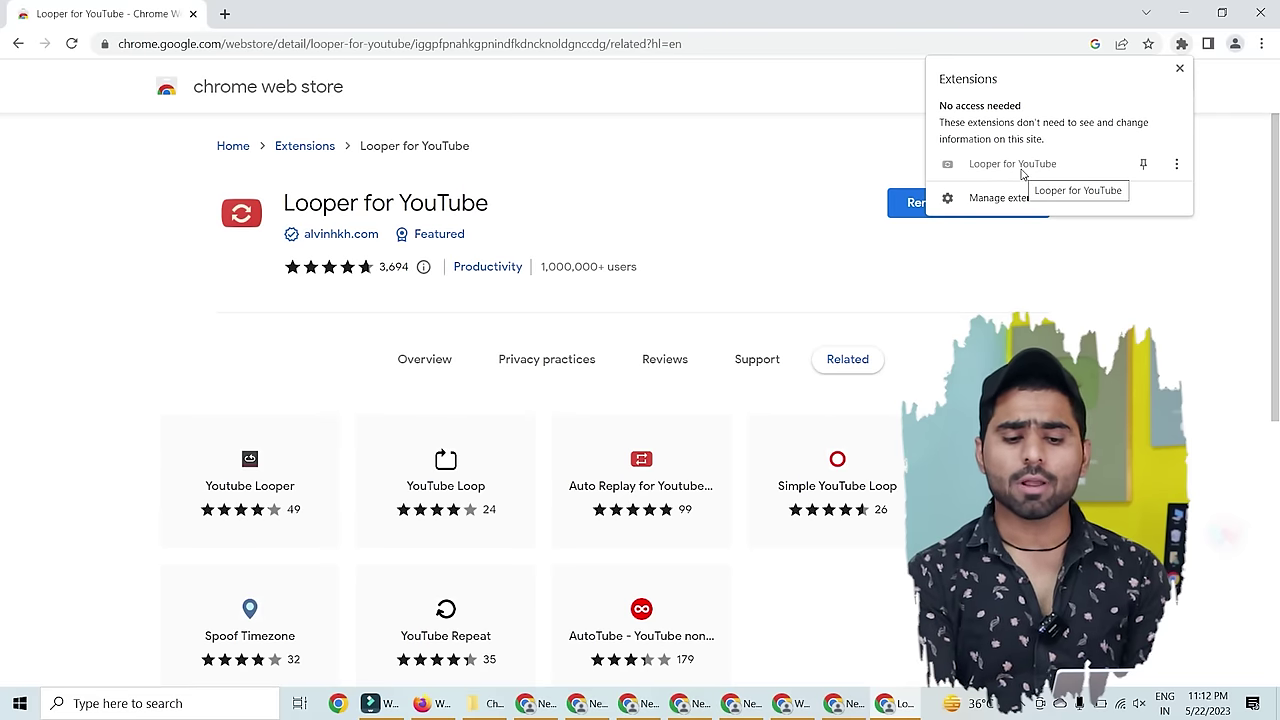
{"action": "left_click", "coordinate": [1179, 170]}
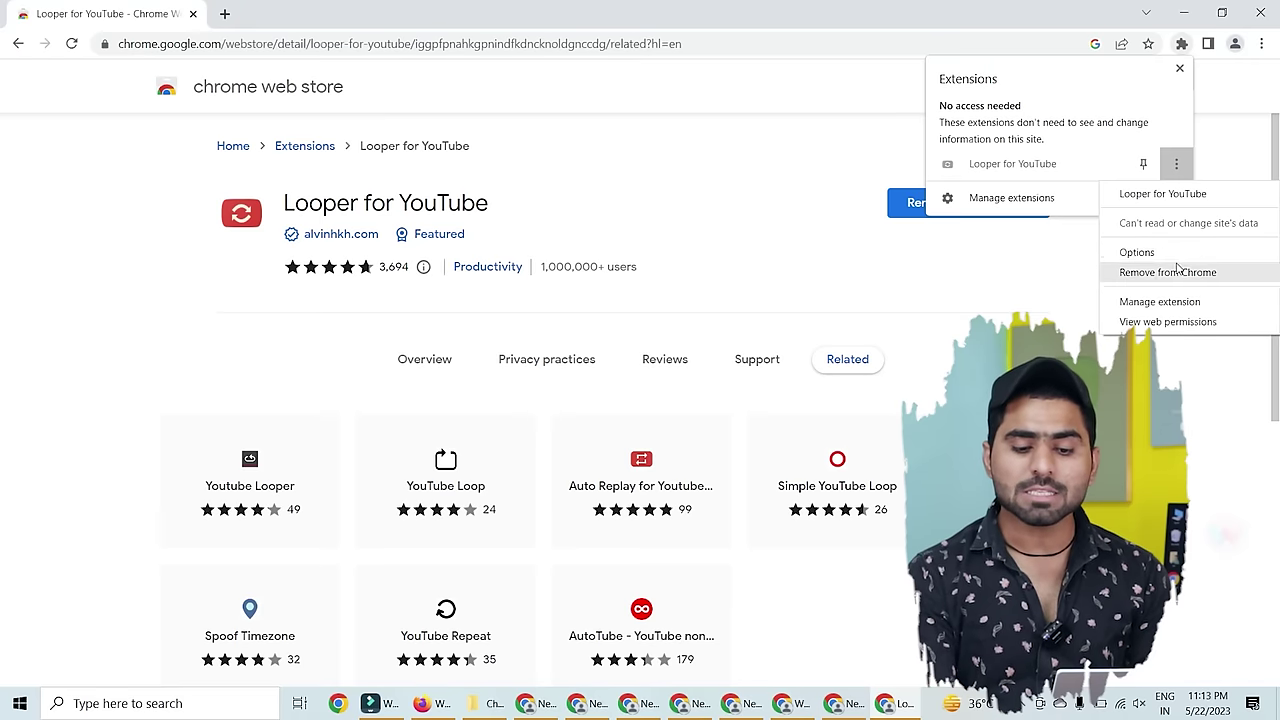
{"action": "left_click", "coordinate": [1137, 253]}
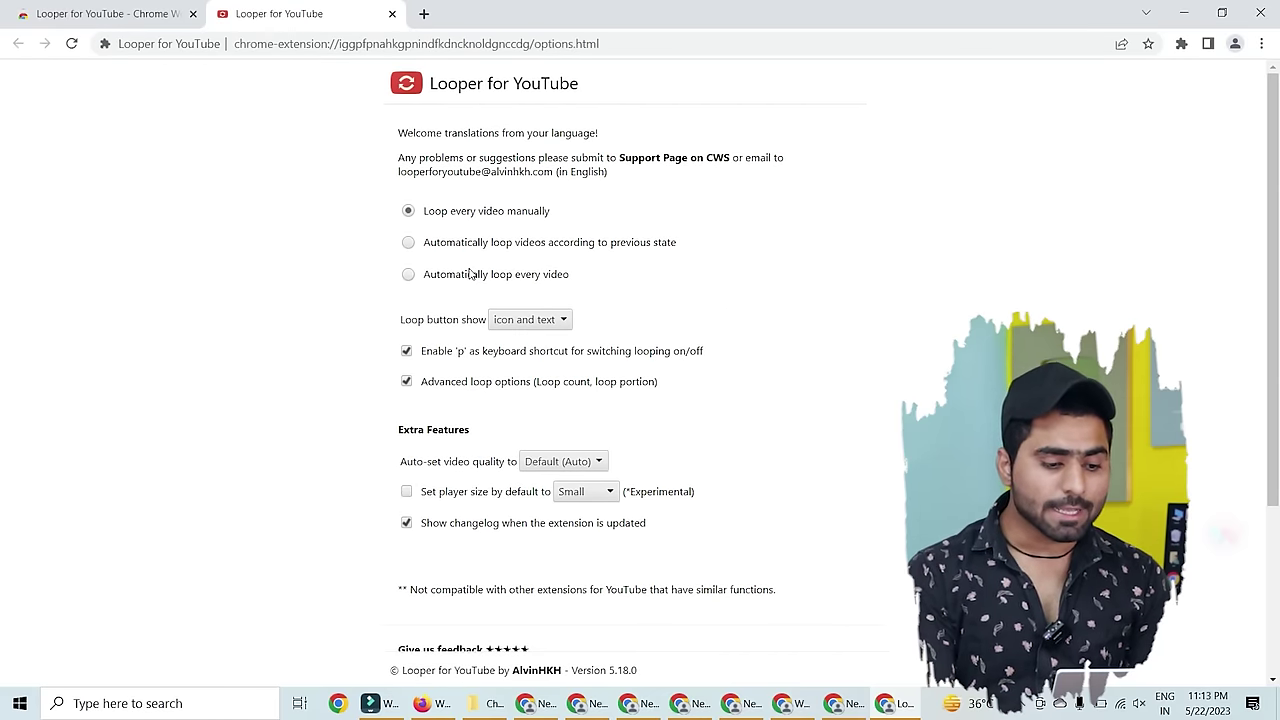
{"action": "left_click", "coordinate": [408, 275]}
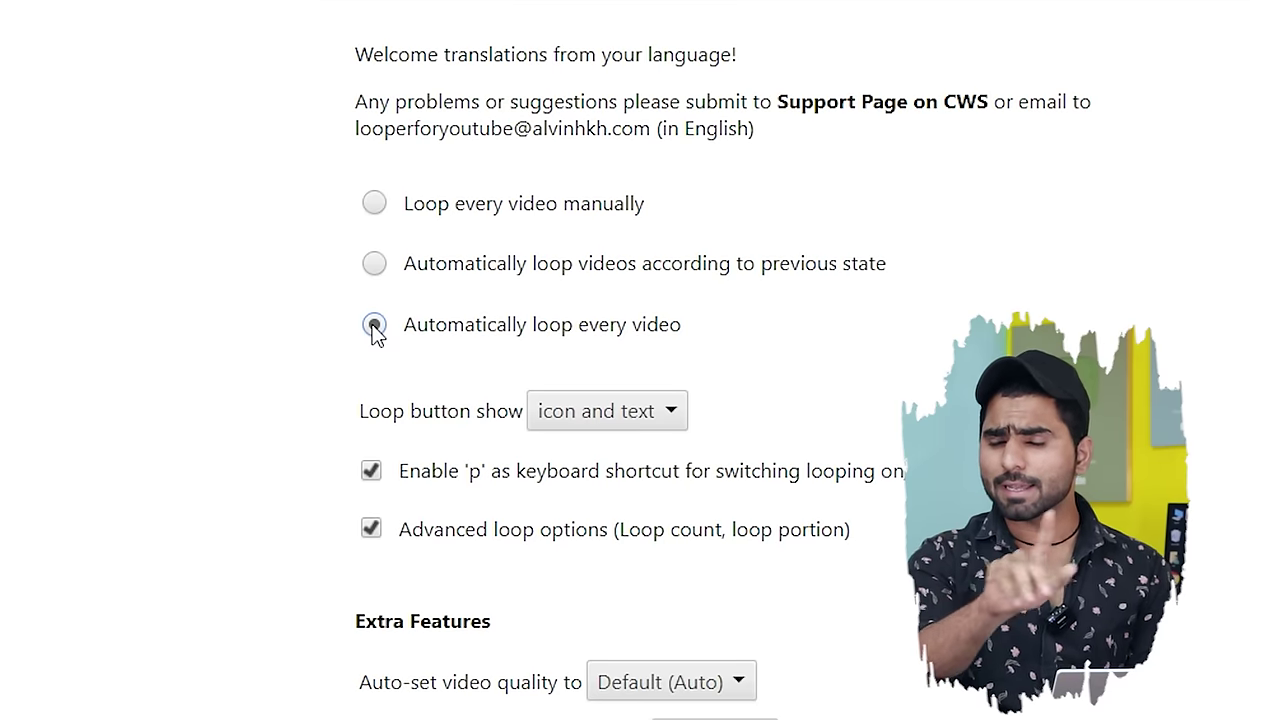
{"action": "scroll", "coordinate": [557, 114], "scroll_direction": "down", "scroll_amount": 5}
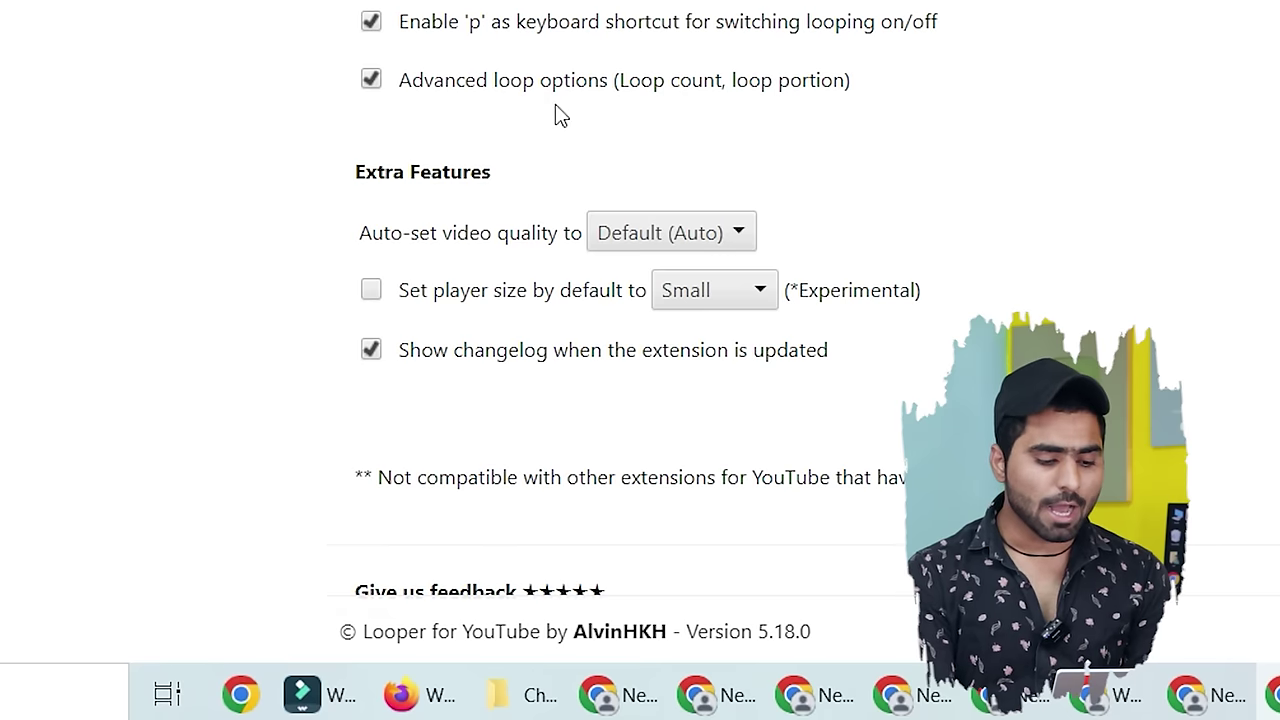
{"action": "left_click", "coordinate": [686, 238]}
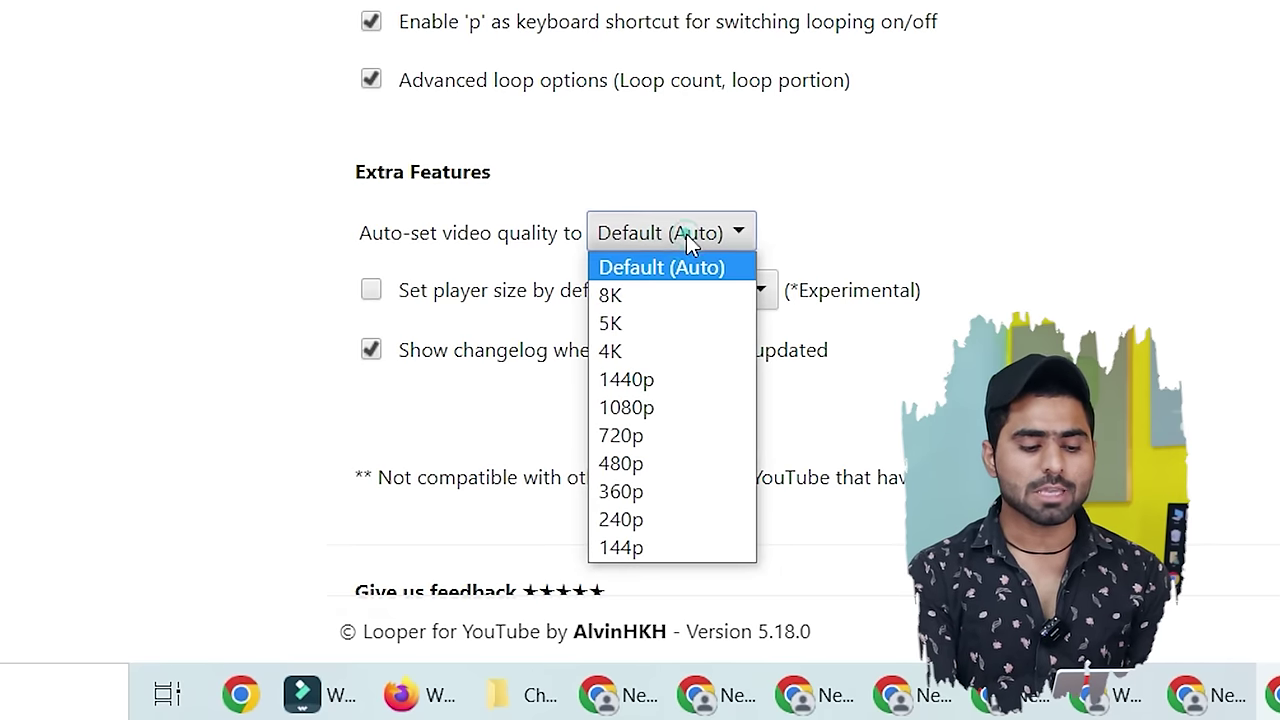
{"action": "left_click", "coordinate": [644, 548]}
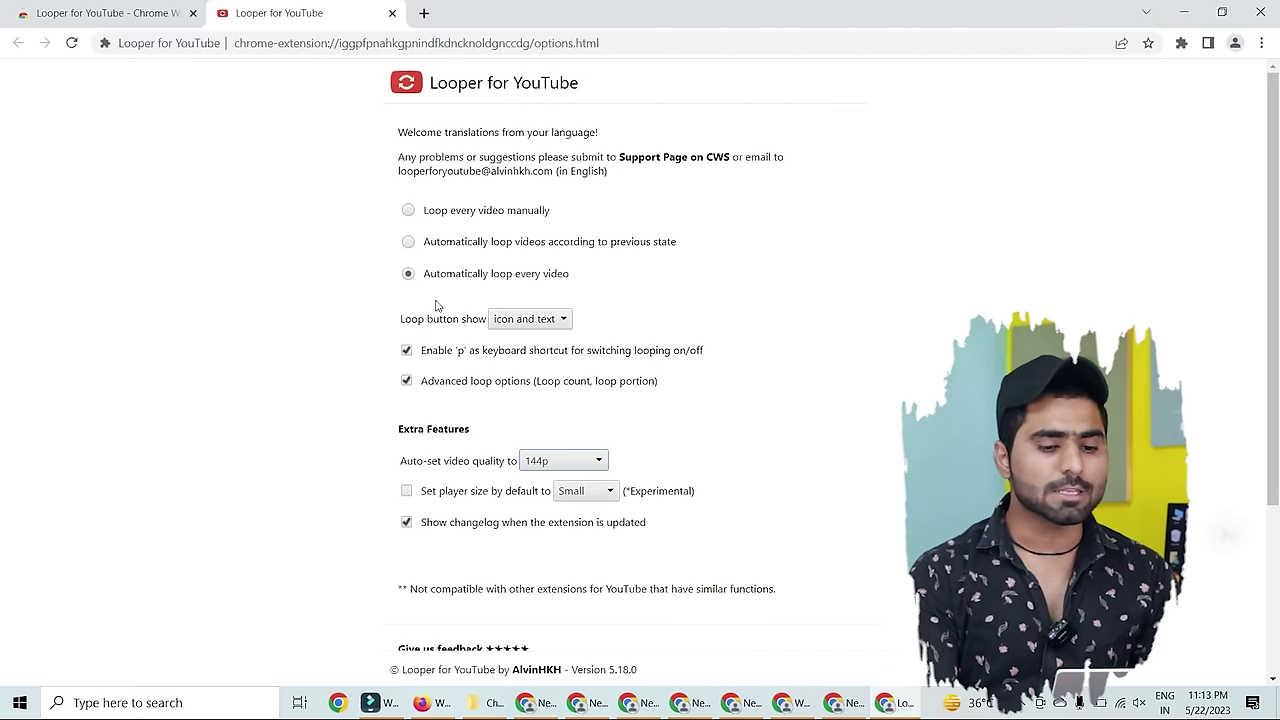
{"action": "left_click", "coordinate": [392, 14]}
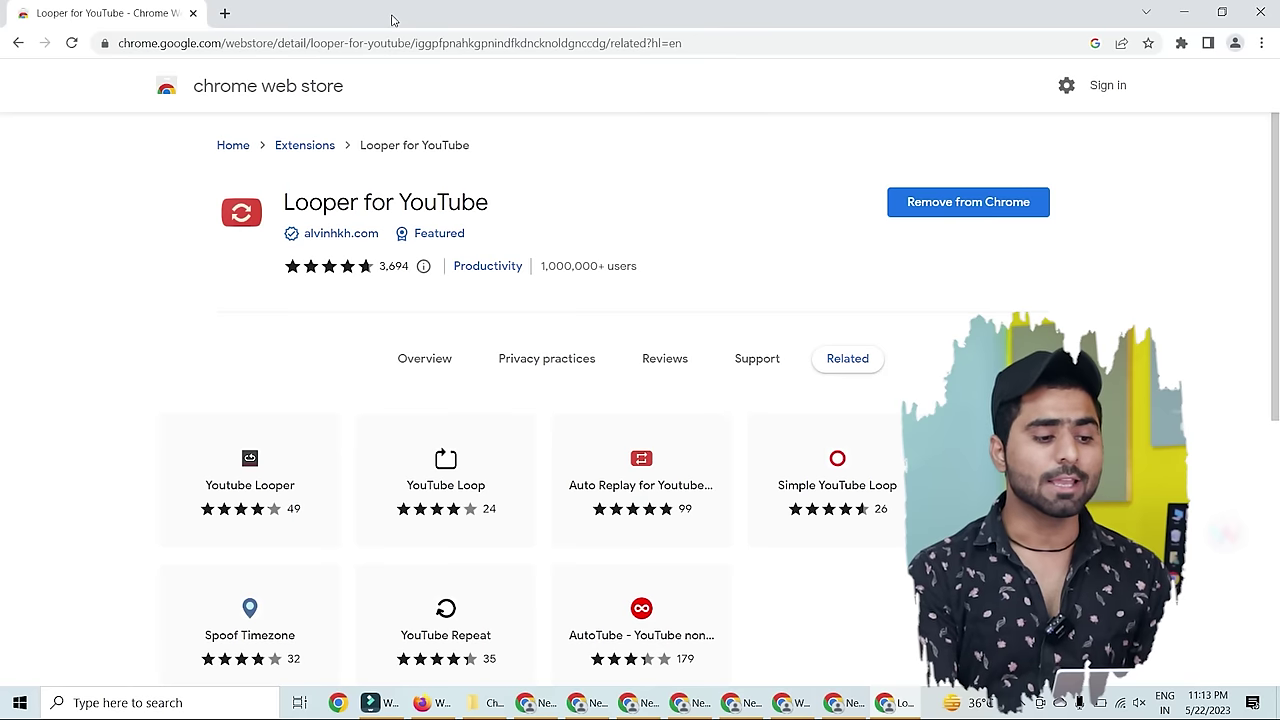
Step: Replace the web store tab with YouTube, reached through a Google search for youtube, and leave its window maximized
{"action": "left_click", "coordinate": [226, 13]}
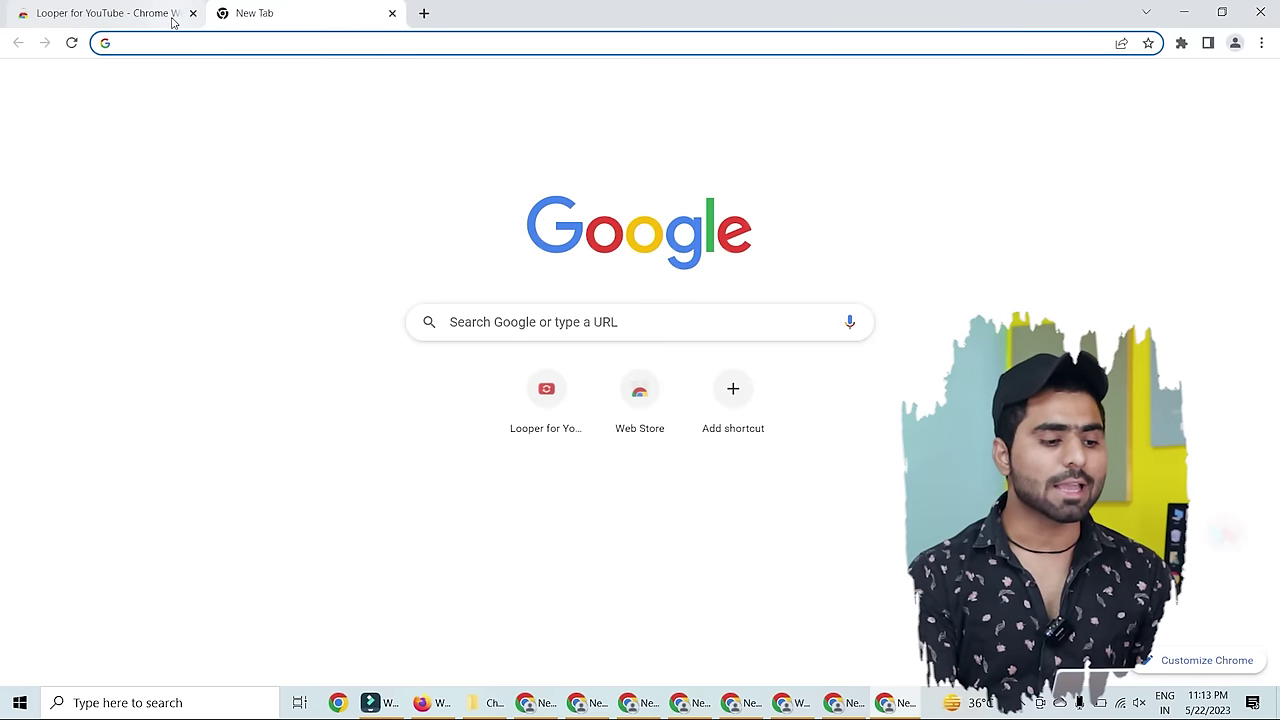
{"action": "left_click", "coordinate": [193, 14]}
{"action": "left_click", "coordinate": [214, 38]}
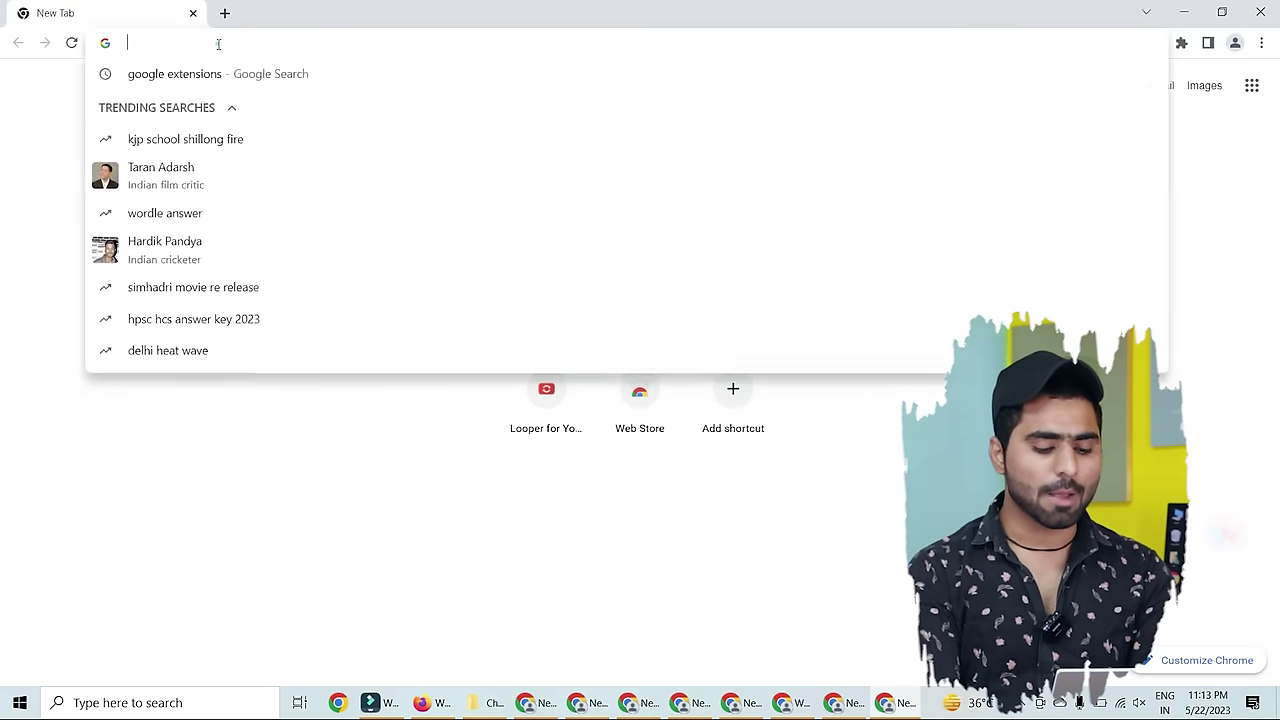
{"action": "type", "text": "you"}
{"action": "key", "text": "Return"}
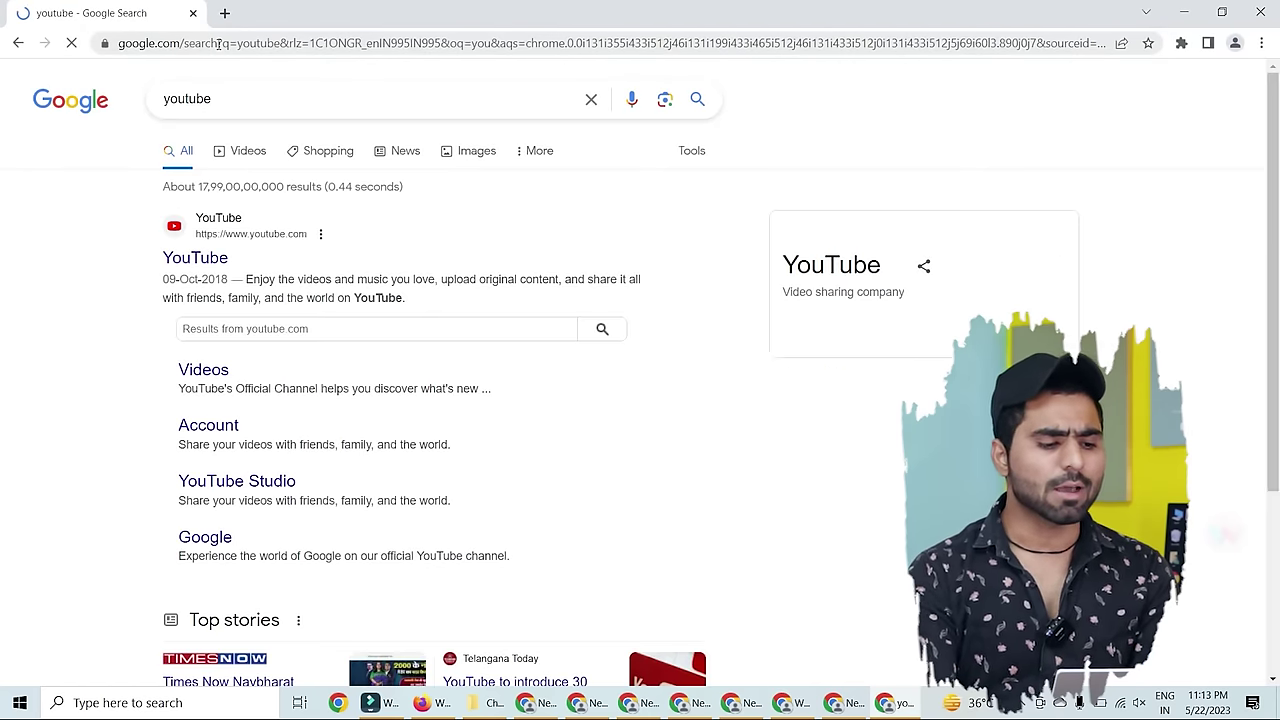
{"action": "left_click", "coordinate": [199, 247]}
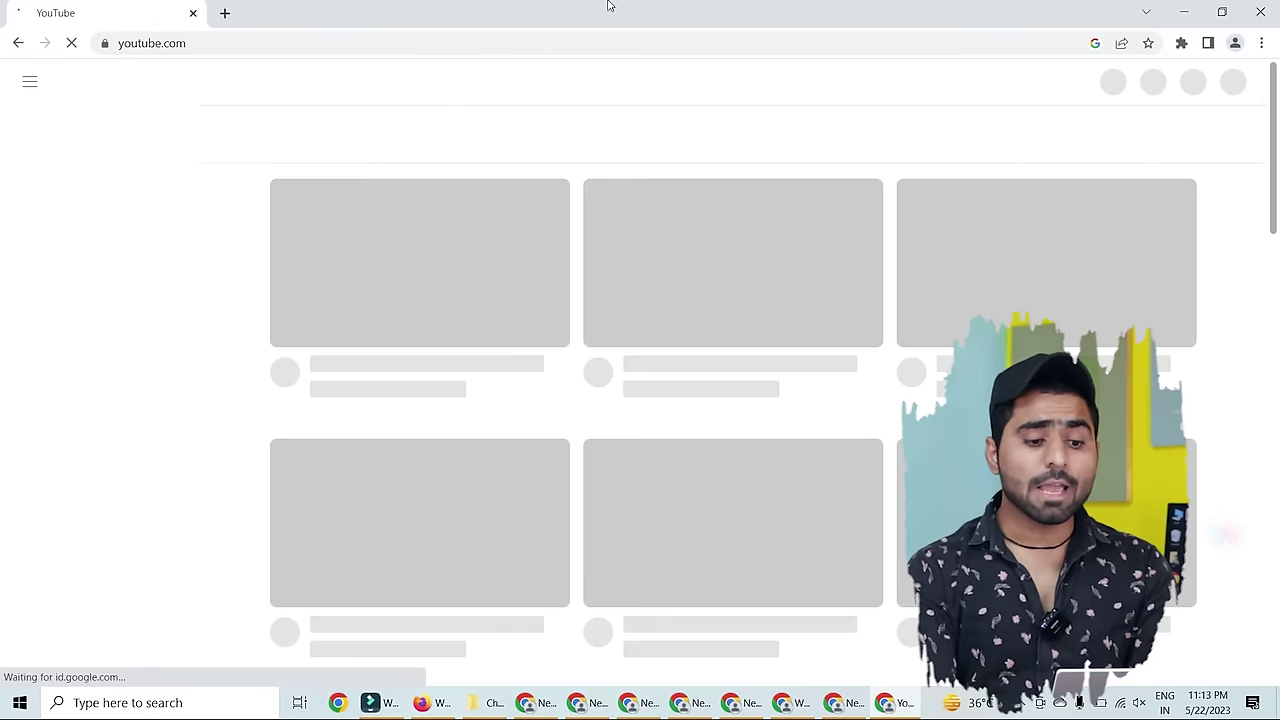
{"action": "left_click_drag", "start_coordinate": [606, 6], "coordinate": [802, 124]}
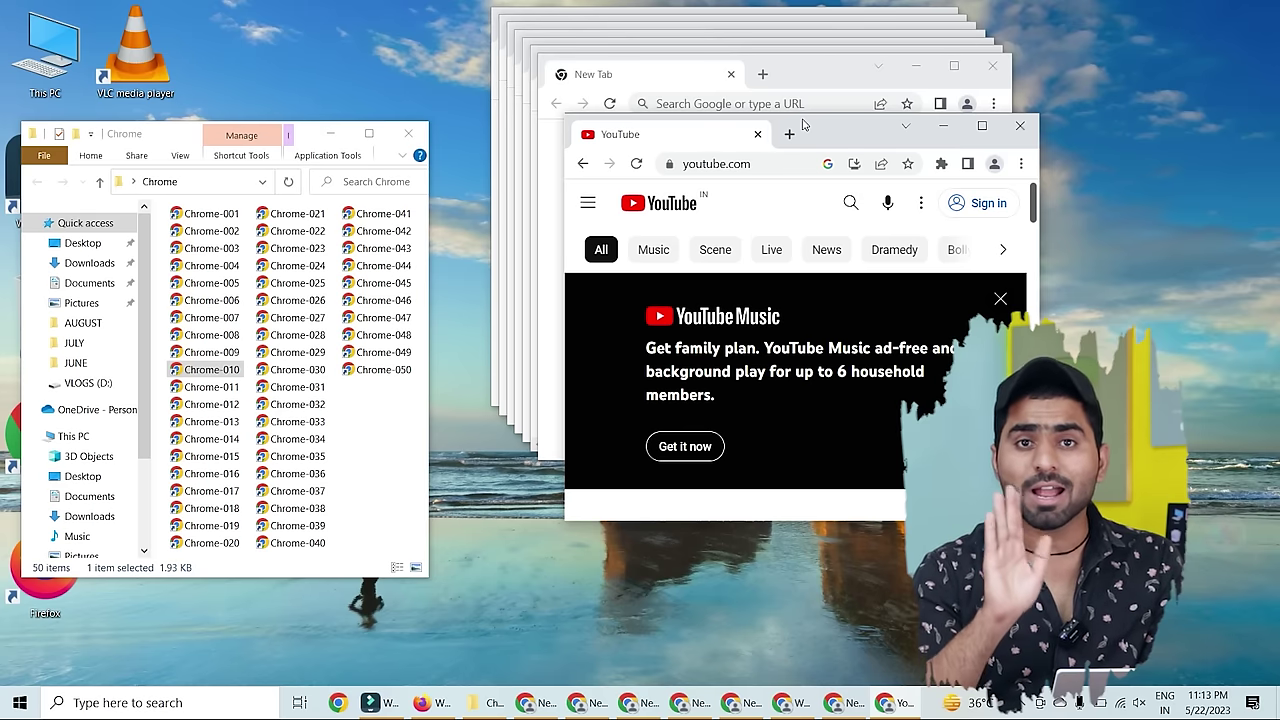
{"action": "left_click", "coordinate": [982, 125]}
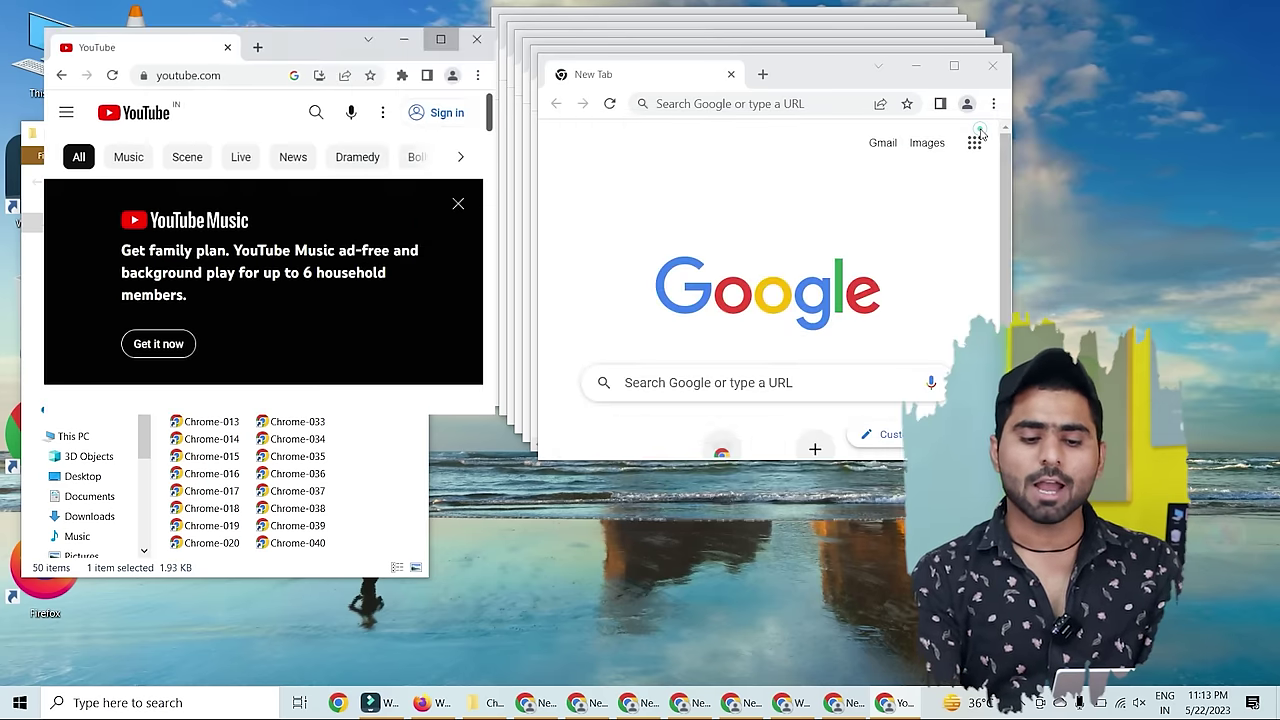
Step: Open the video ABC Songs for Children from the Abc Kids Star TV channel's videos and pause it
{"action": "left_click", "coordinate": [680, 86]}
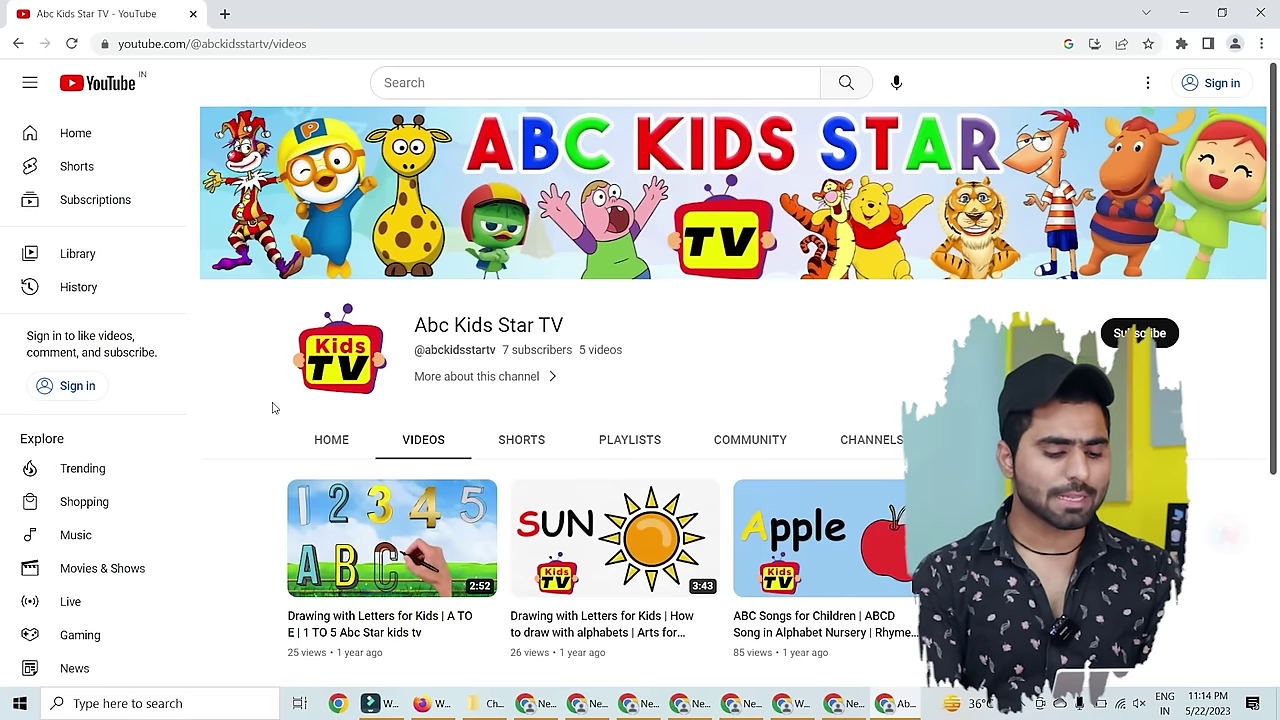
{"action": "right_click", "coordinate": [272, 407]}
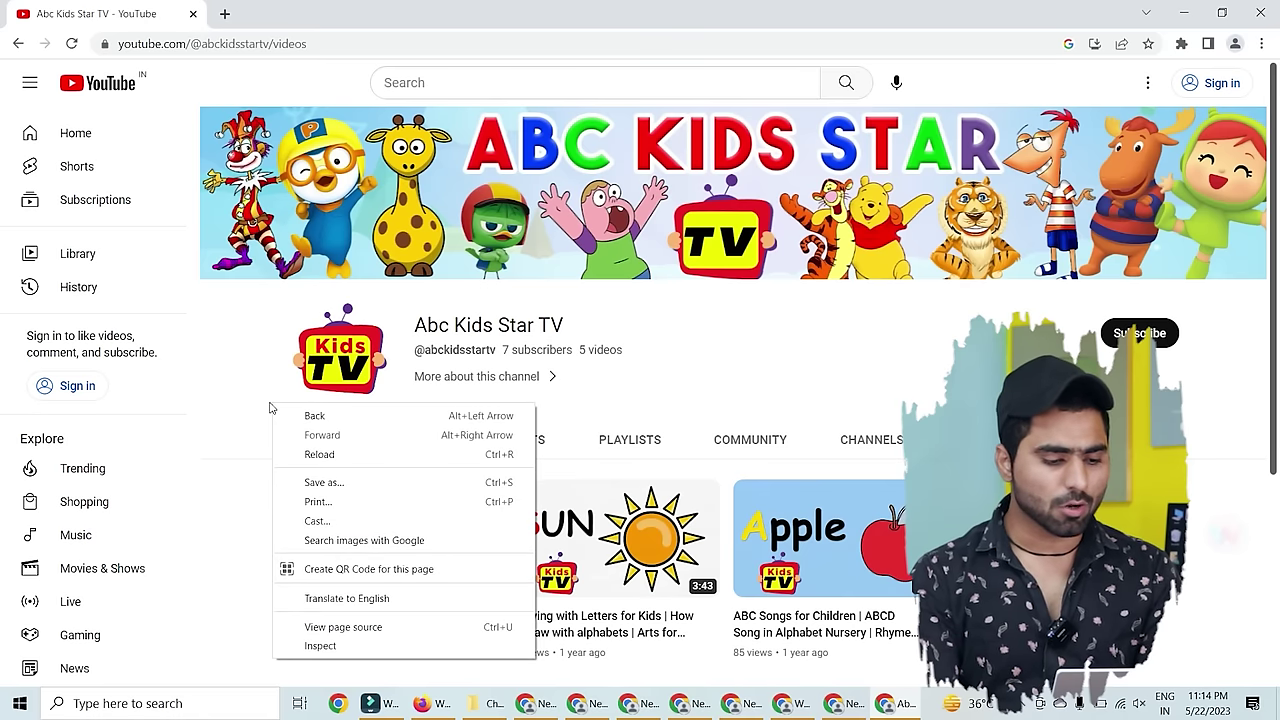
{"action": "left_click", "coordinate": [250, 397]}
{"action": "scroll", "coordinate": [245, 391], "scroll_direction": "down", "scroll_amount": 1}
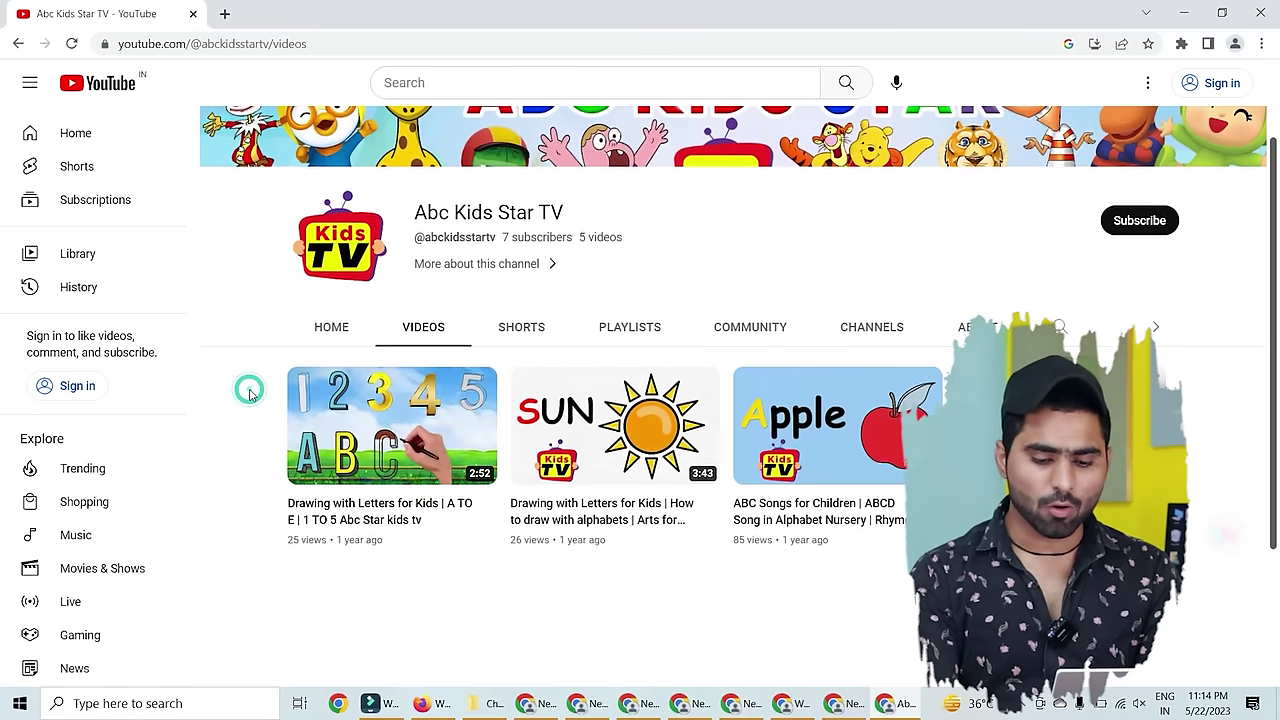
{"action": "right_click", "coordinate": [855, 430]}
{"action": "left_click", "coordinate": [757, 423]}
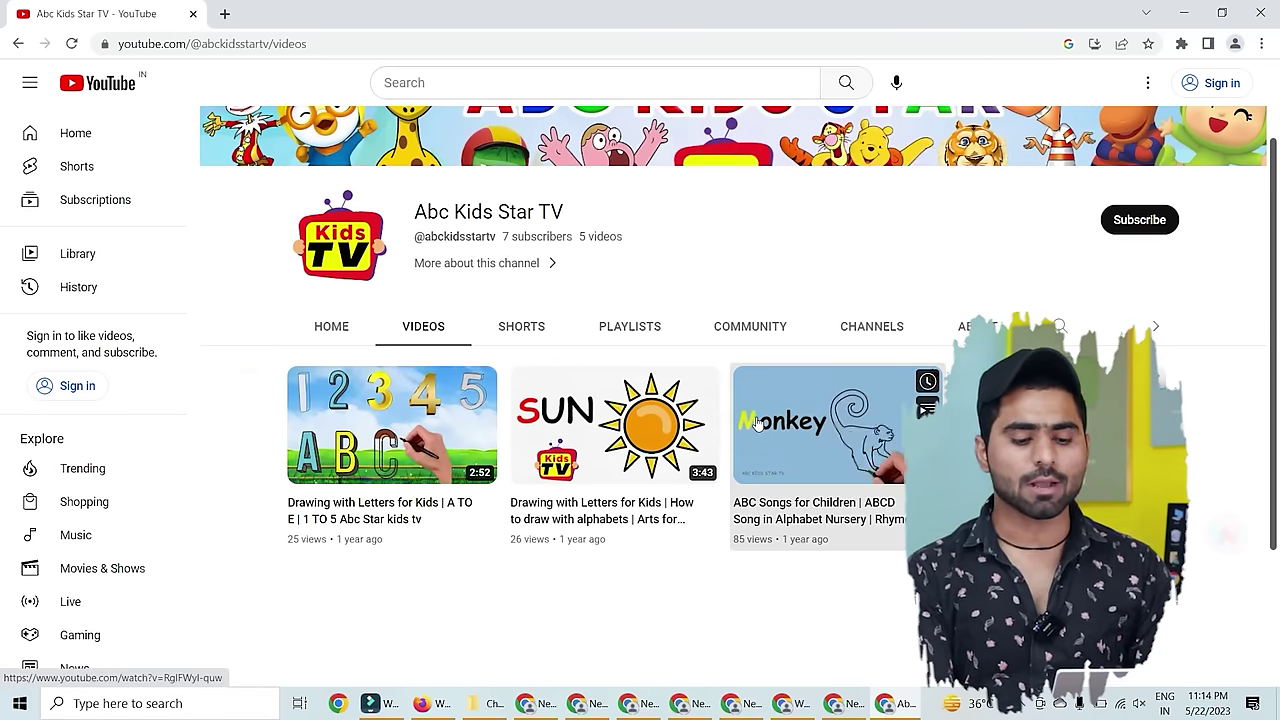
{"action": "left_click", "coordinate": [756, 422]}
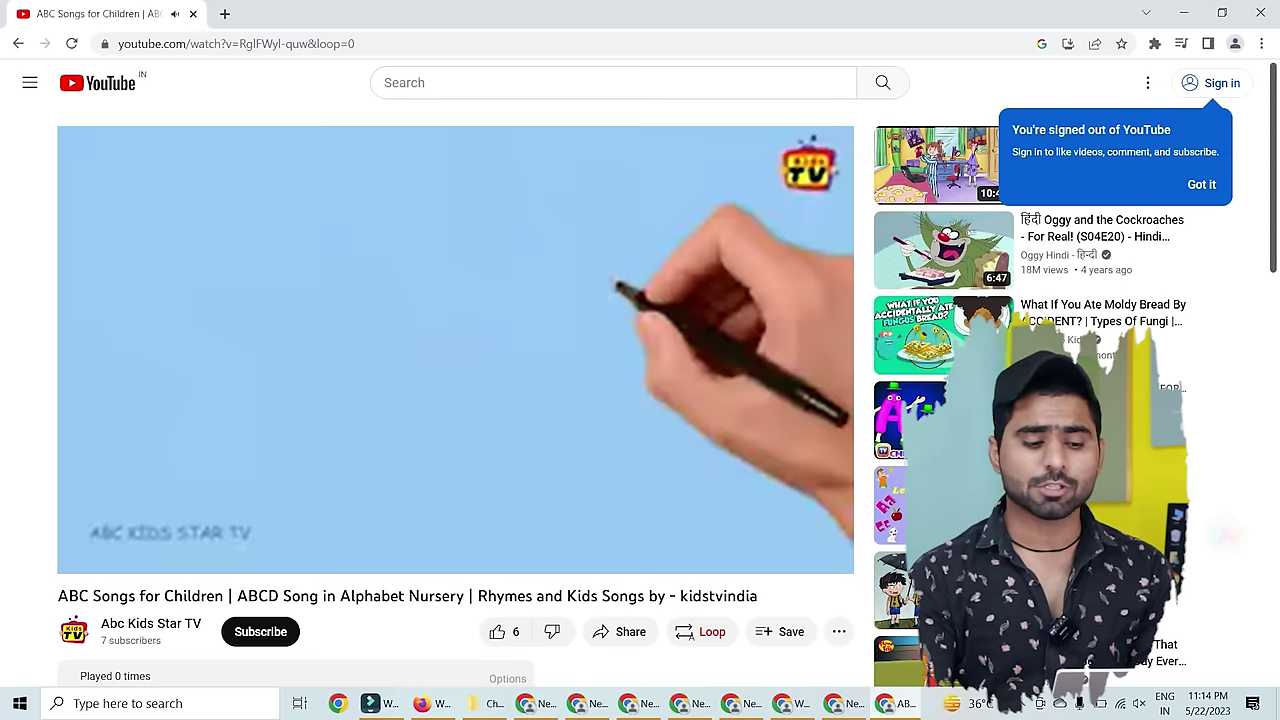
{"action": "left_click", "coordinate": [381, 258]}
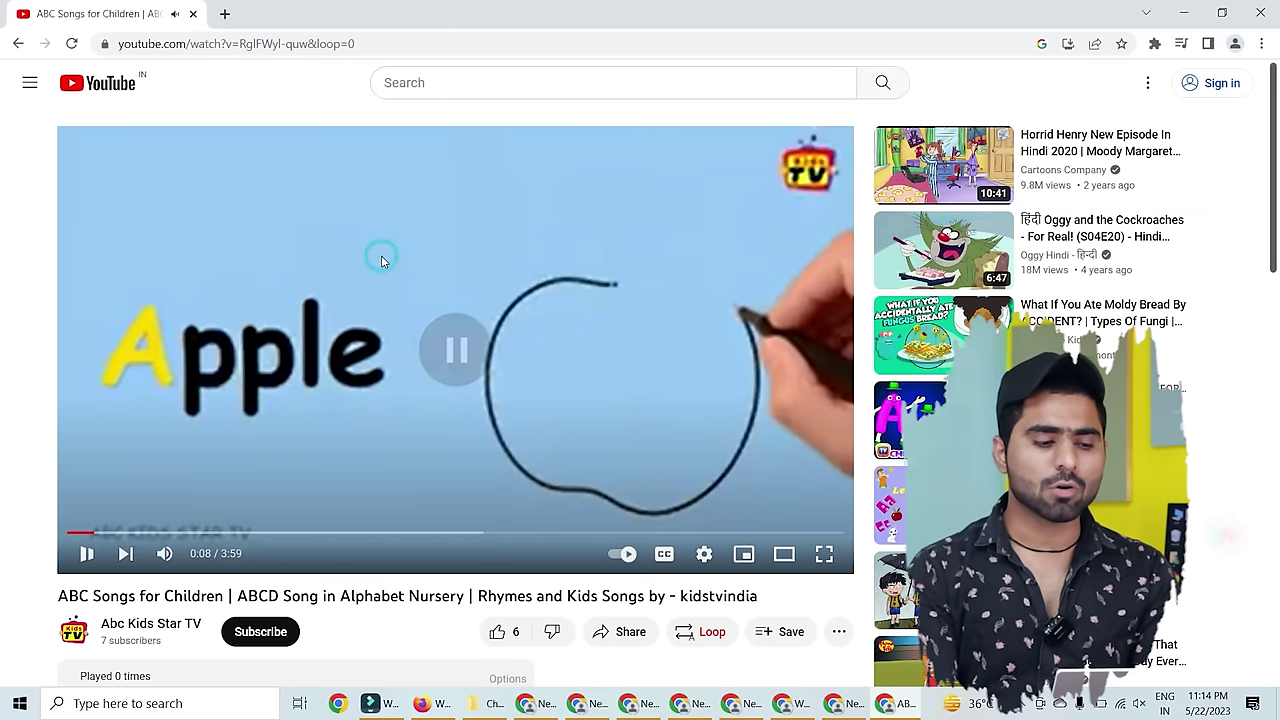
{"action": "left_click", "coordinate": [326, 44]}
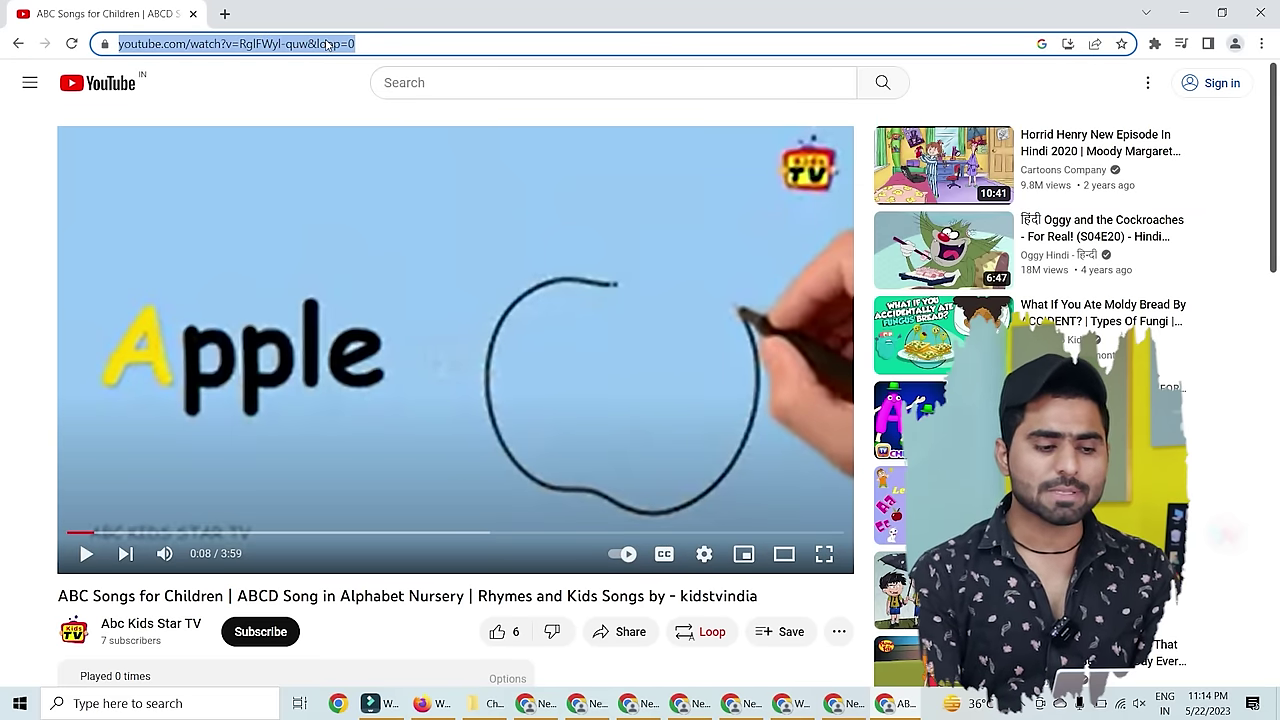
{"action": "left_click_drag", "start_coordinate": [427, 6], "coordinate": [830, 147]}
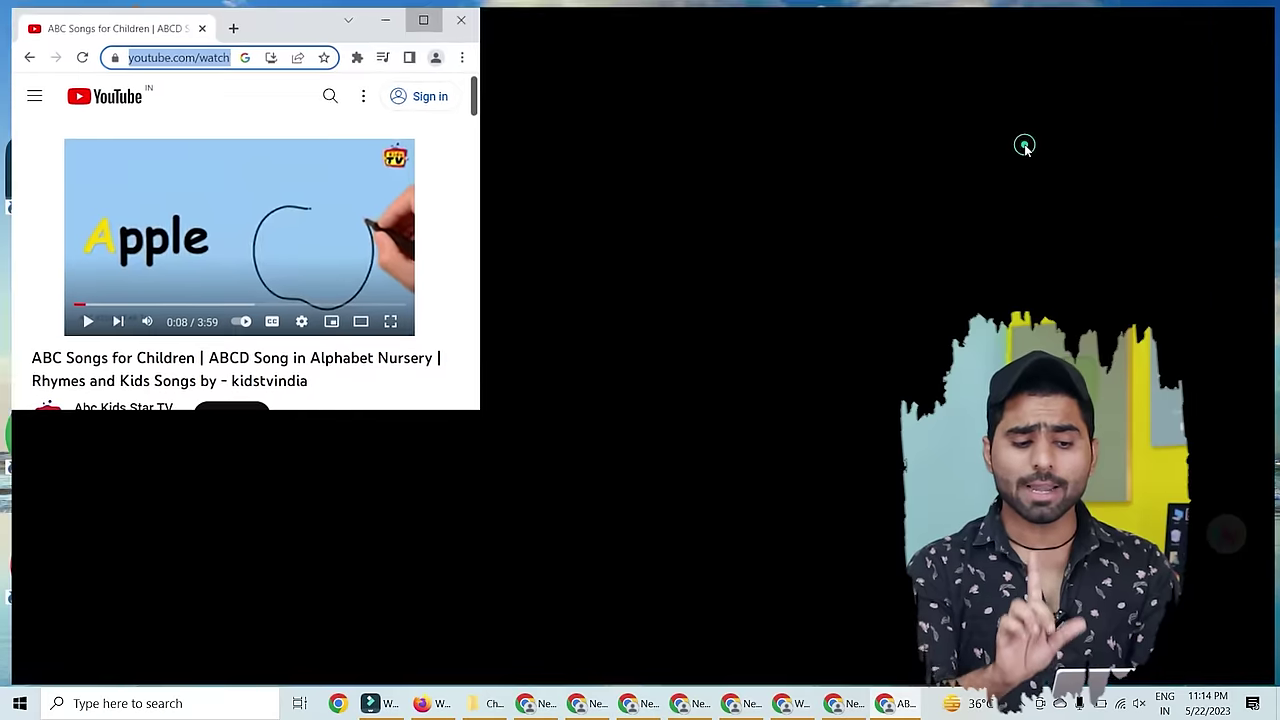
{"action": "left_click", "coordinate": [1010, 143]}
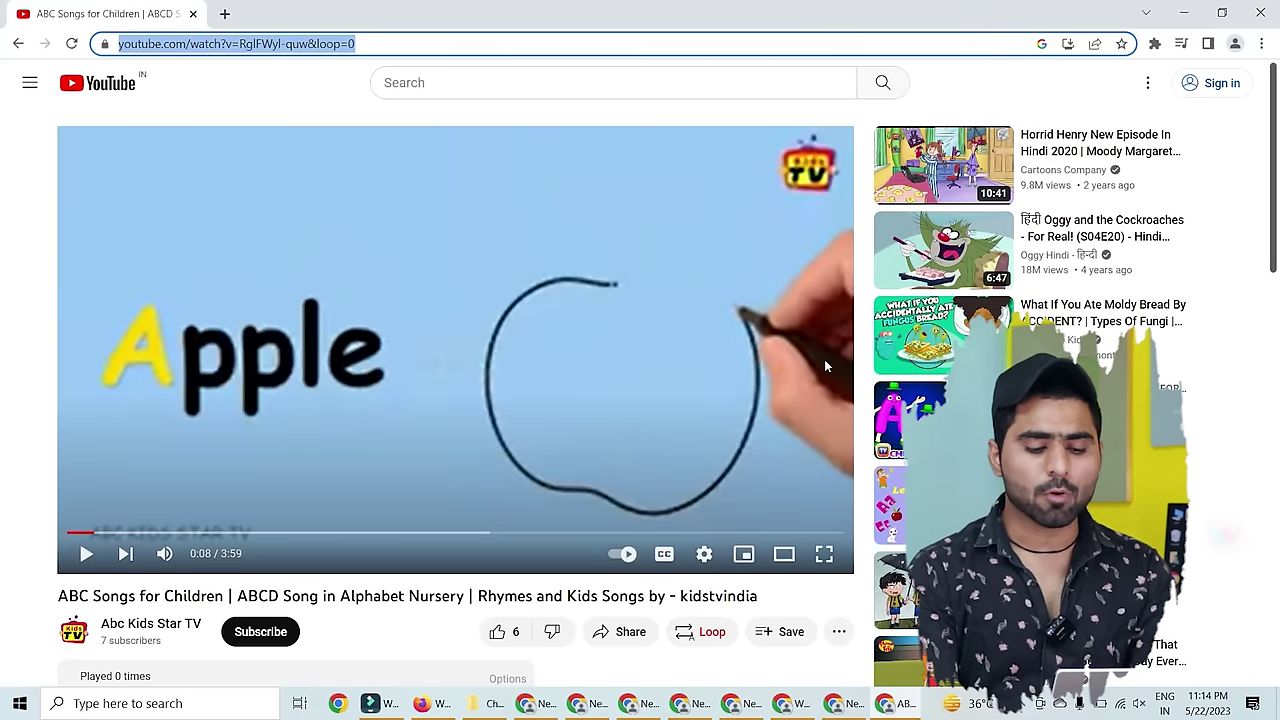
Step: Play the video at 0.25 playback speed and skip to about 3:57 to test the loop
{"action": "left_click", "coordinate": [704, 553]}
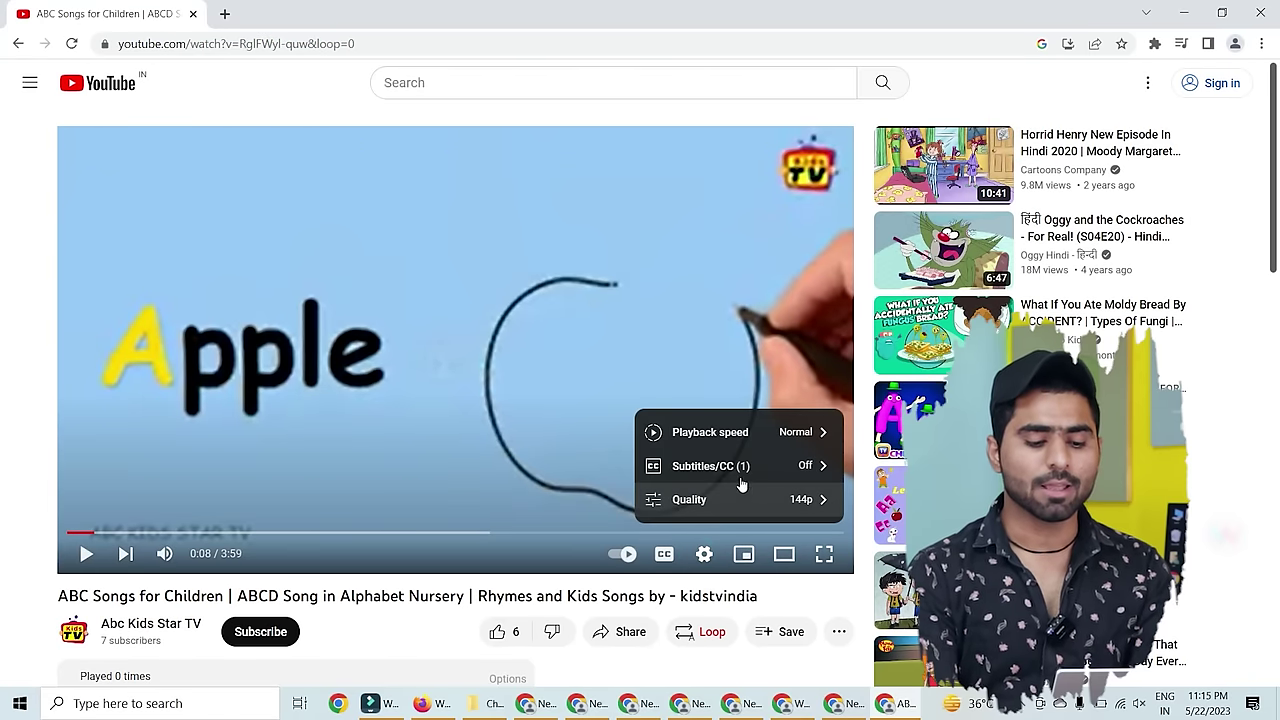
{"action": "left_click", "coordinate": [750, 437]}
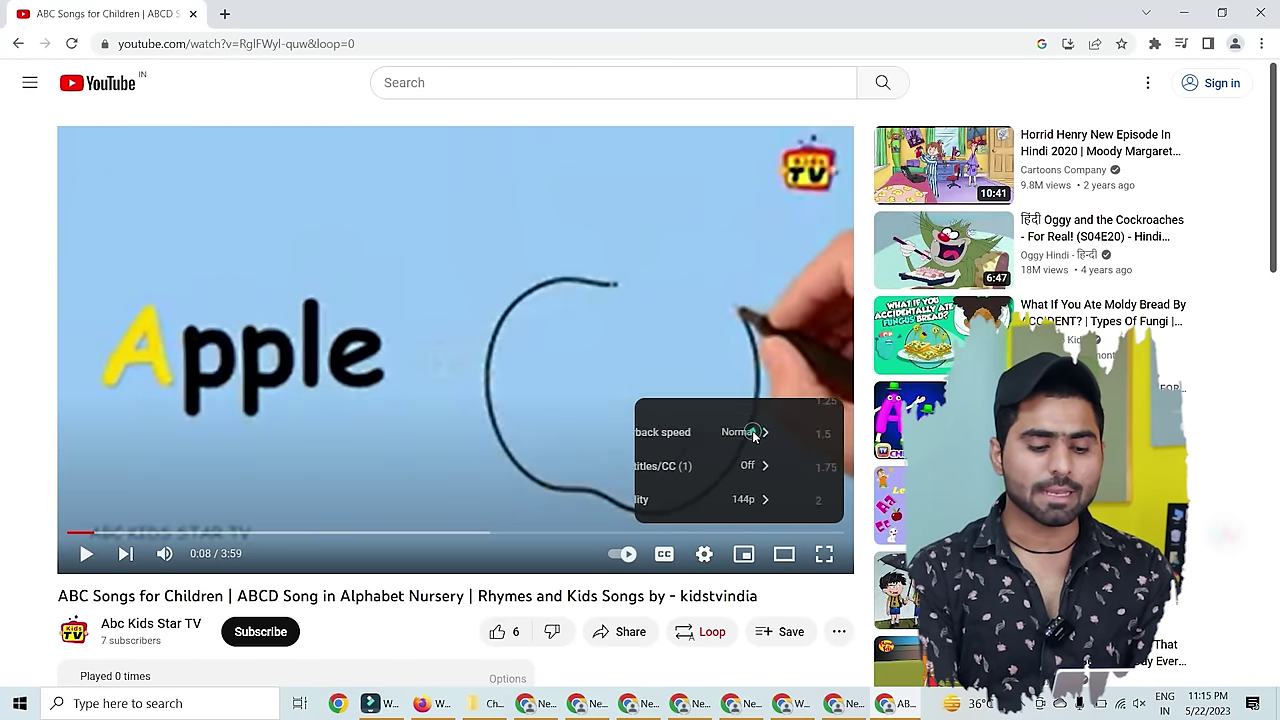
{"action": "left_click", "coordinate": [683, 270]}
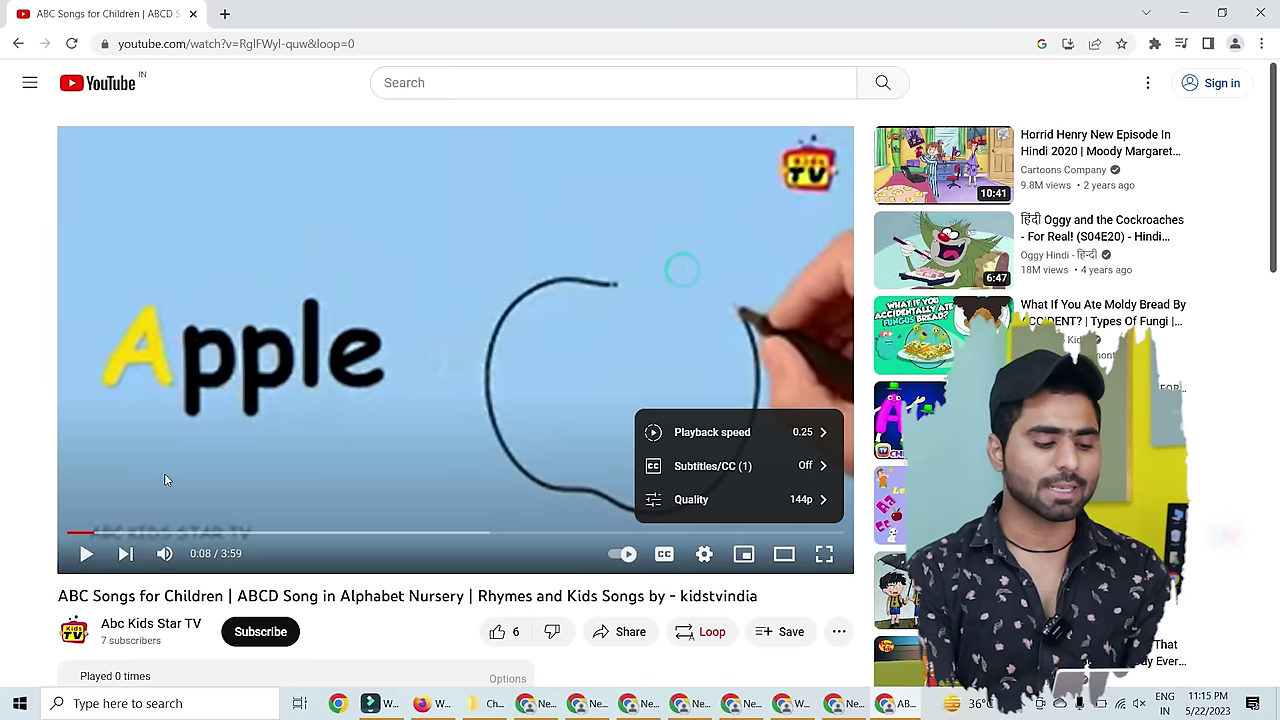
{"action": "left_click", "coordinate": [88, 555]}
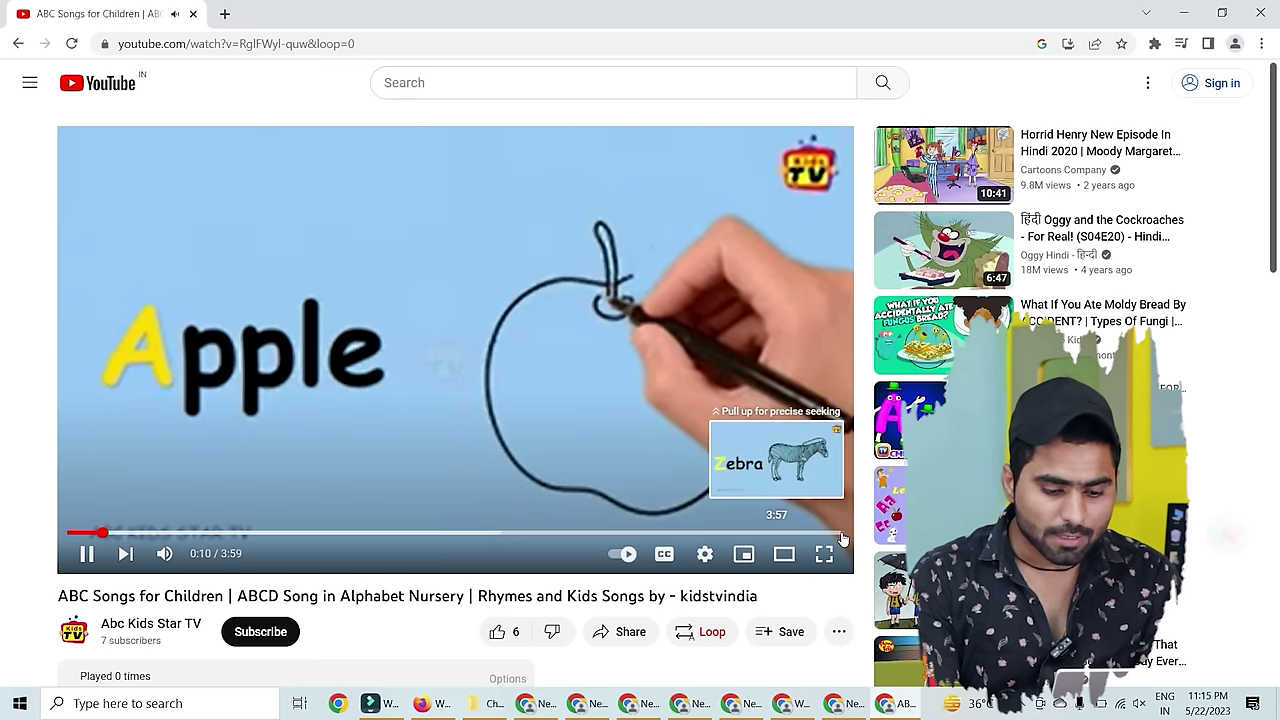
{"action": "left_click", "coordinate": [841, 536]}
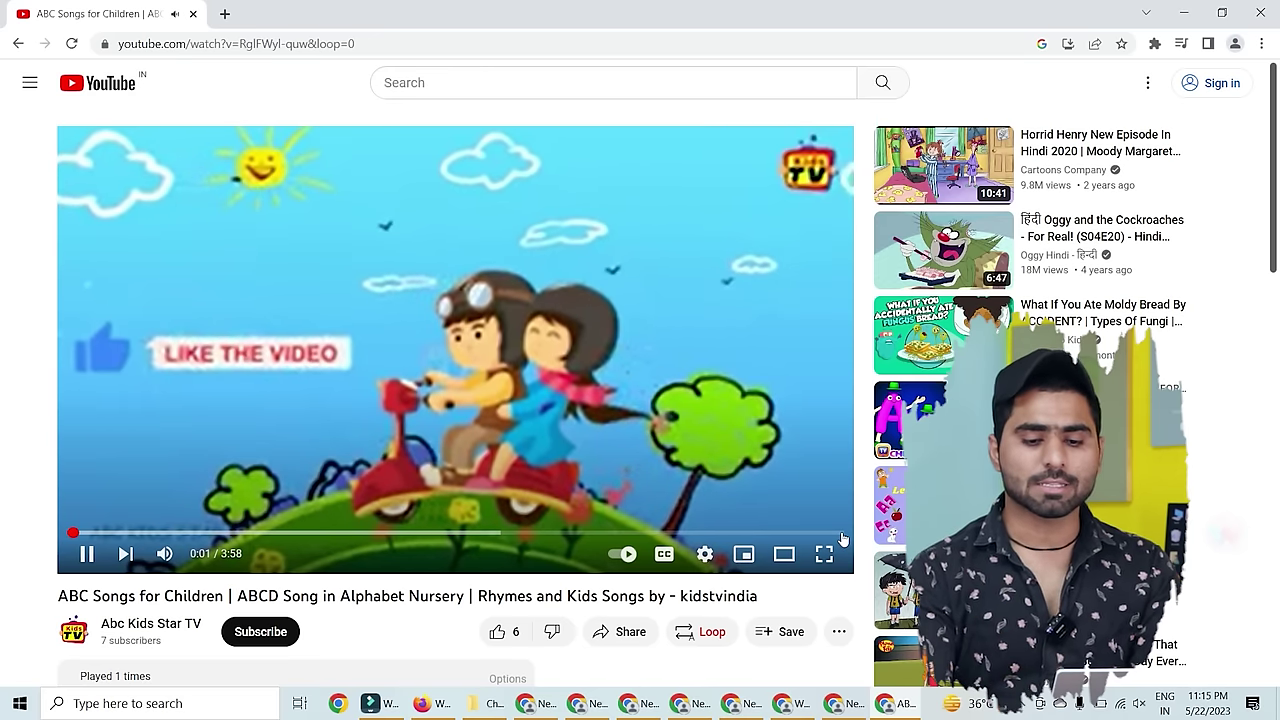
Step: Restore the YouTube window to its smaller size and move it clear of the other Chrome windows
{"action": "left_click", "coordinate": [1223, 12]}
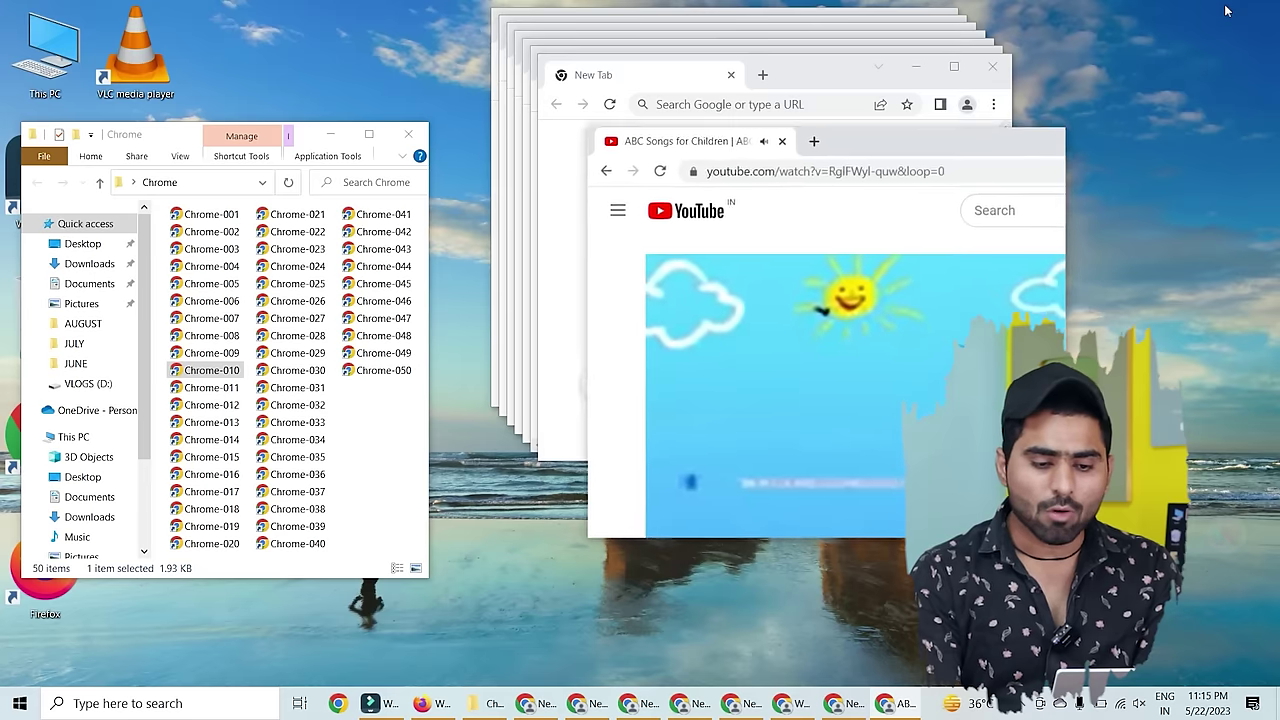
{"action": "left_click_drag", "start_coordinate": [836, 154], "coordinate": [1030, 286]}
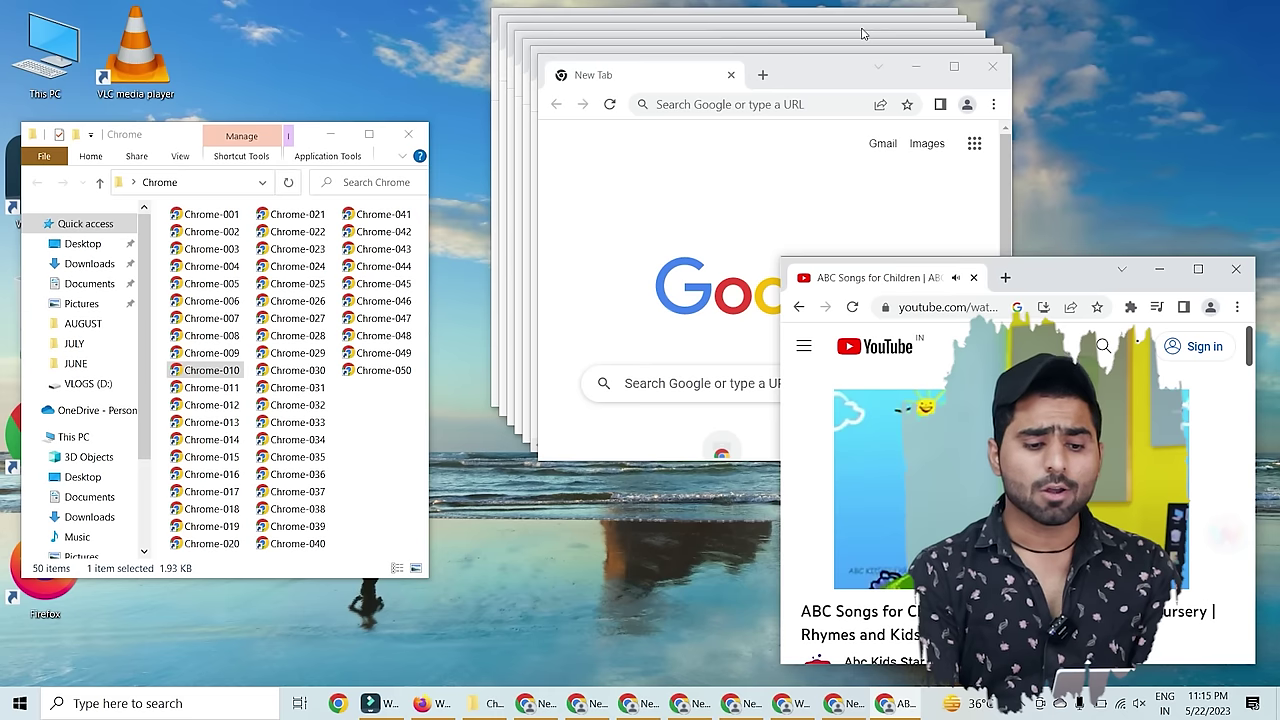
Step: Maximize another Chrome profile's New Tab window, search for google extensions and open the Extensions - Chrome Web Store result
{"action": "left_click", "coordinate": [800, 75]}
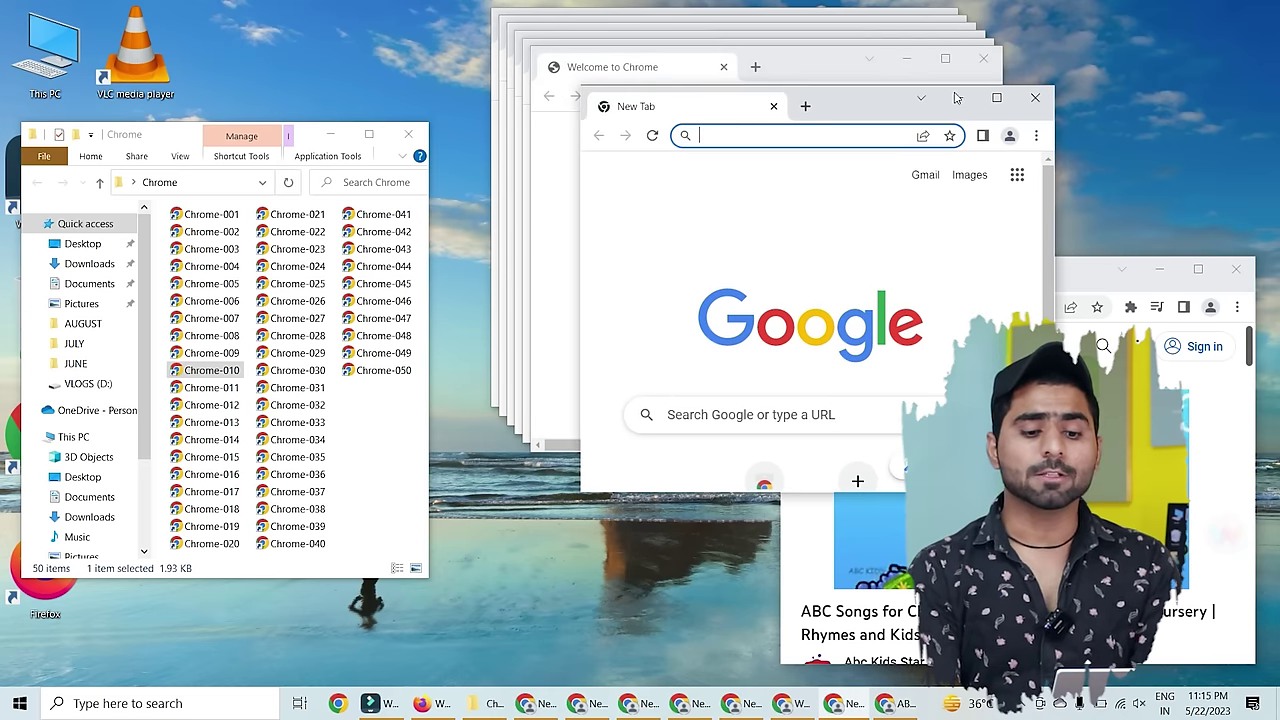
{"action": "left_click", "coordinate": [996, 97]}
{"action": "type", "text": "goog"}
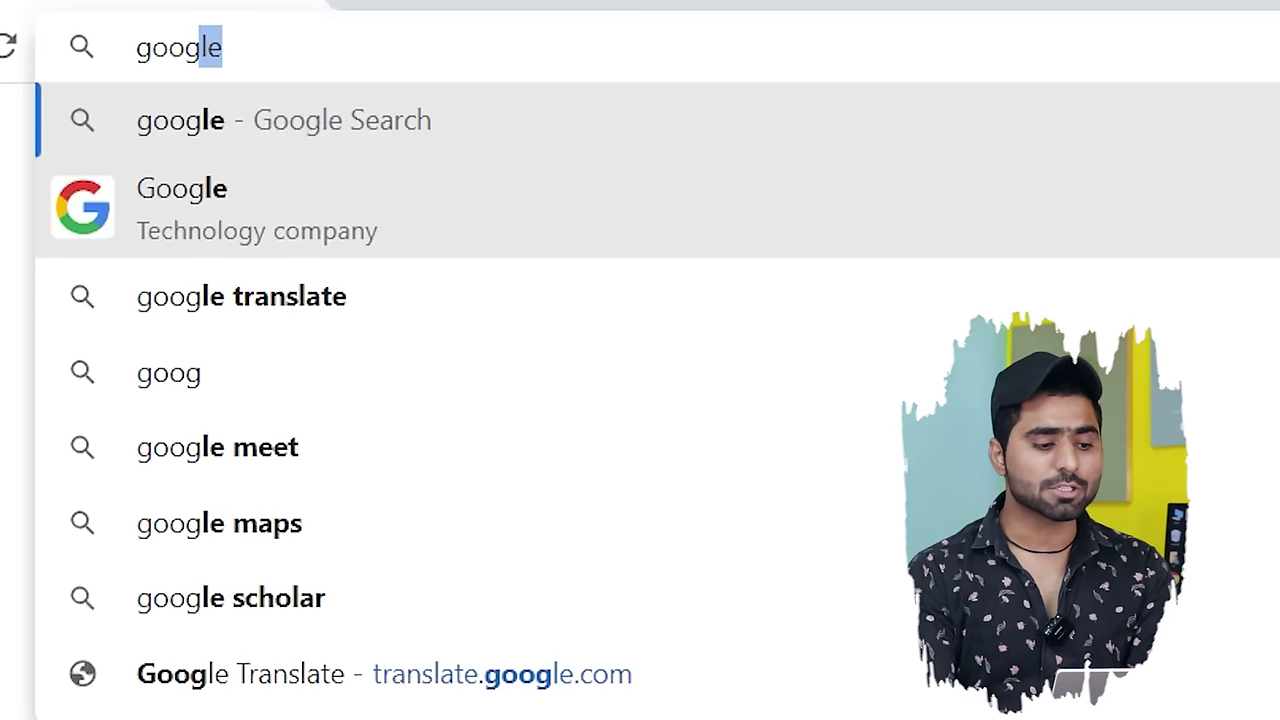
{"action": "key", "text": "Down"}
{"action": "key", "text": "Down"}
{"action": "key", "text": "Down"}
{"action": "type", "text": "le ex"}
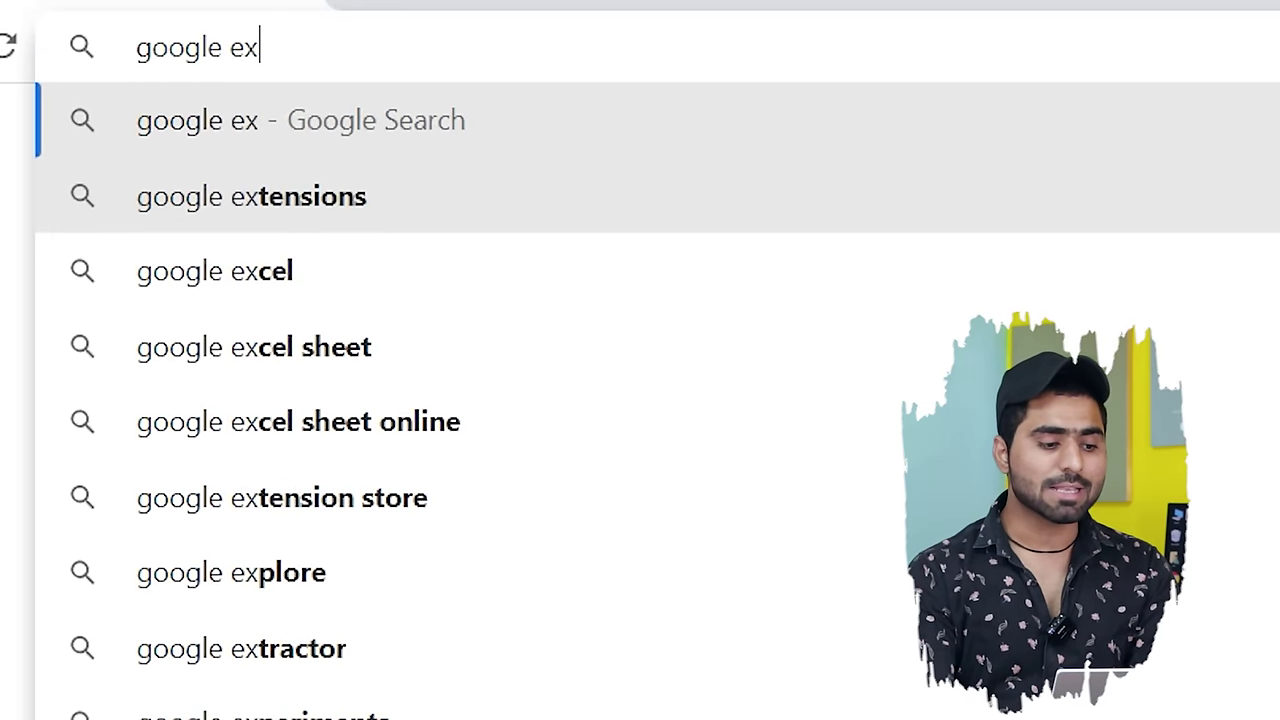
{"action": "key", "text": "Down"}
{"action": "key", "text": "Return"}
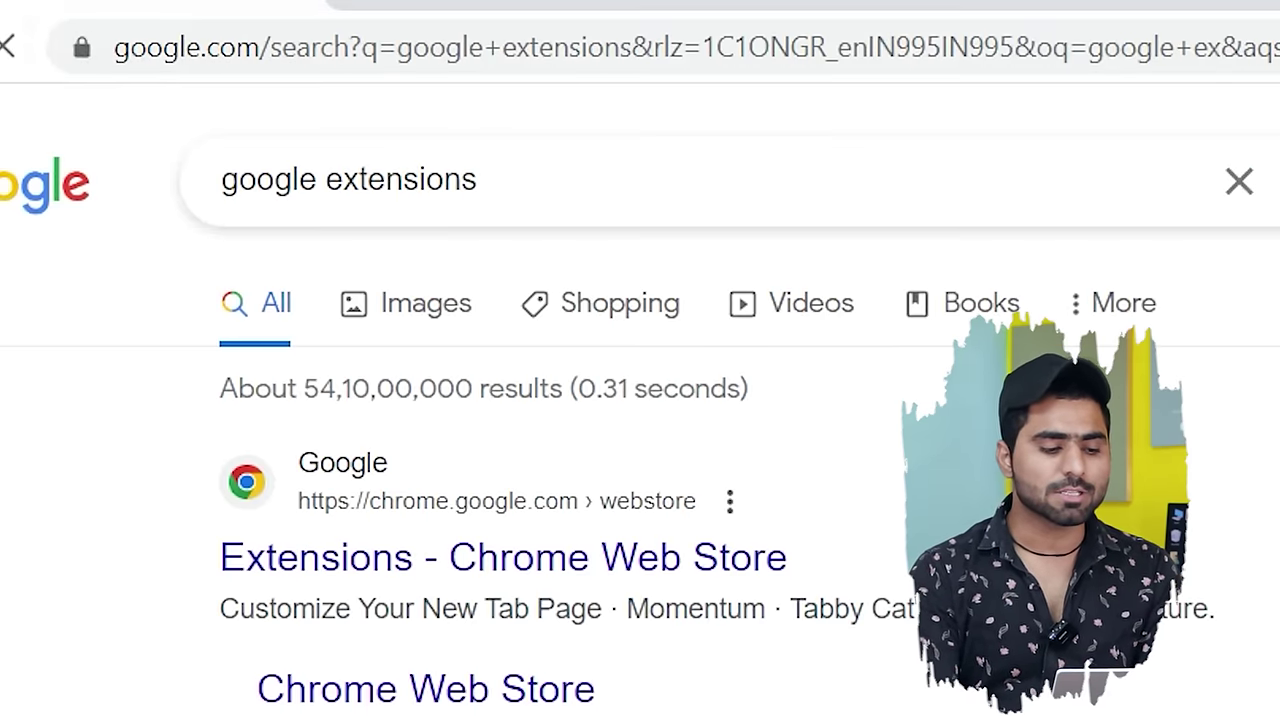
{"action": "left_click", "coordinate": [713, 557]}
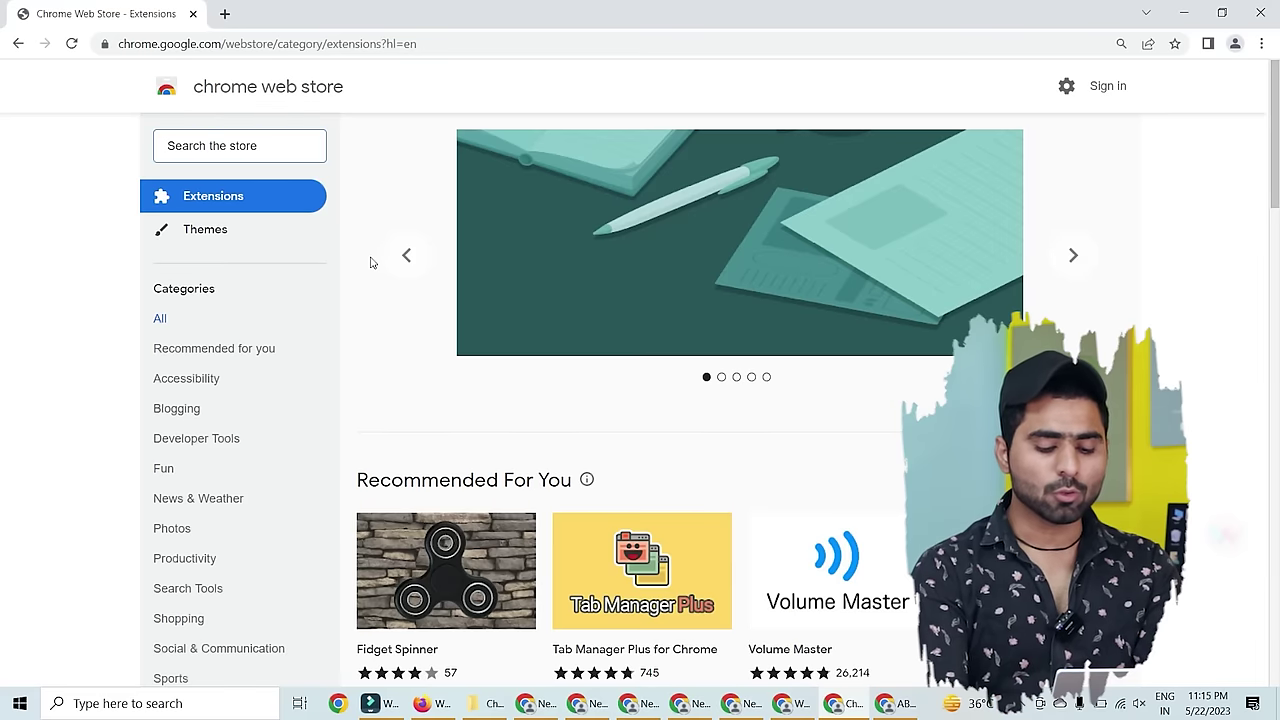
Step: Search the web store for looper, close that Chrome window and refresh the desktop
{"action": "type", "text": "lo"}
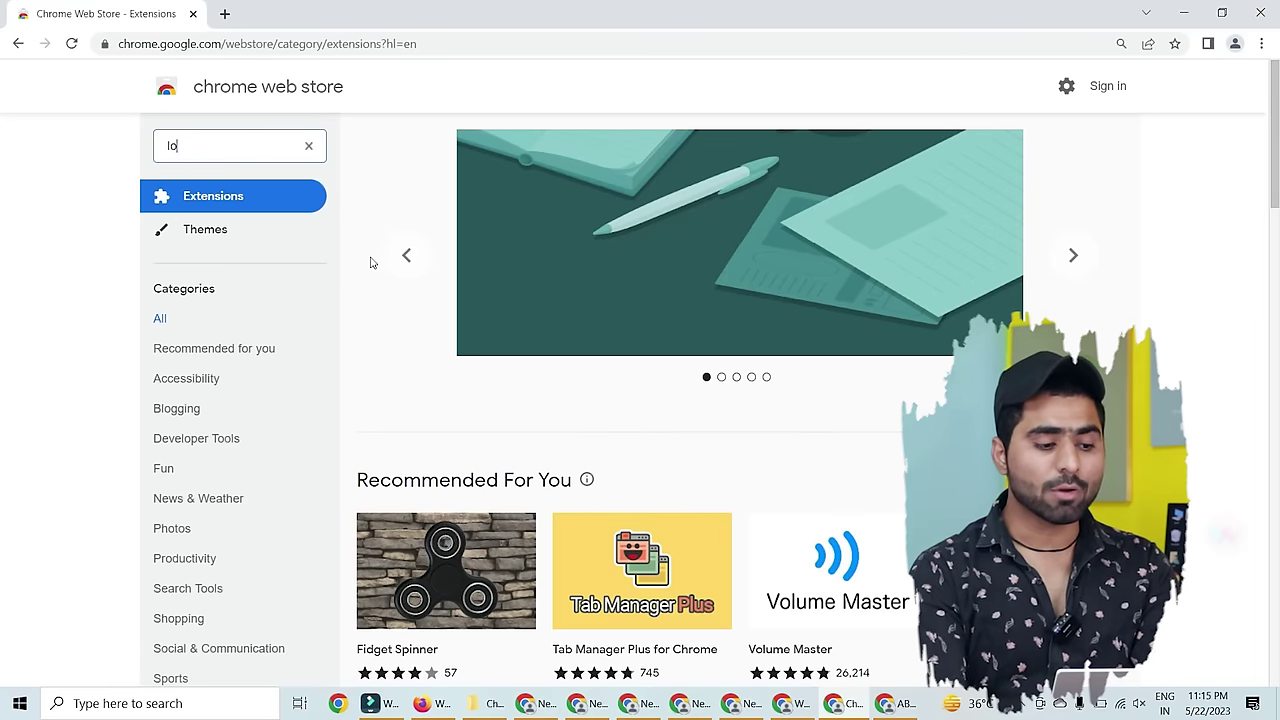
{"action": "type", "text": "oper"}
{"action": "key", "text": "Return"}
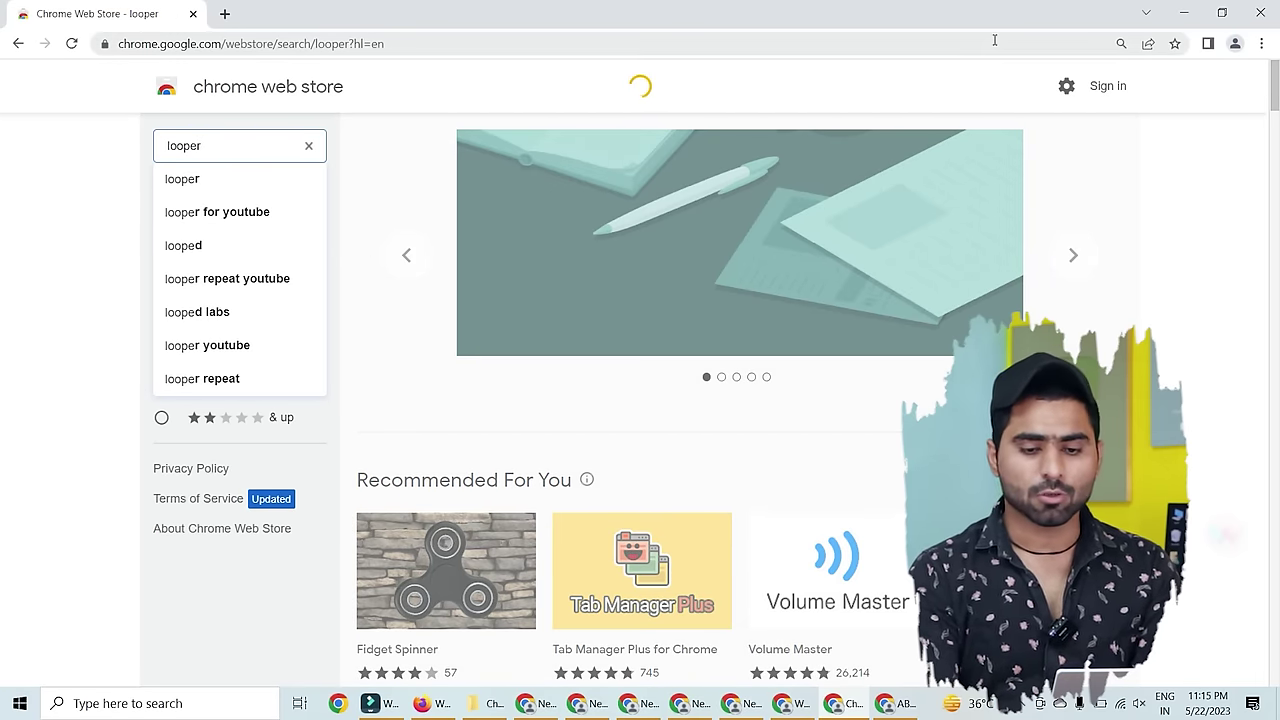
{"action": "left_click", "coordinate": [1221, 13]}
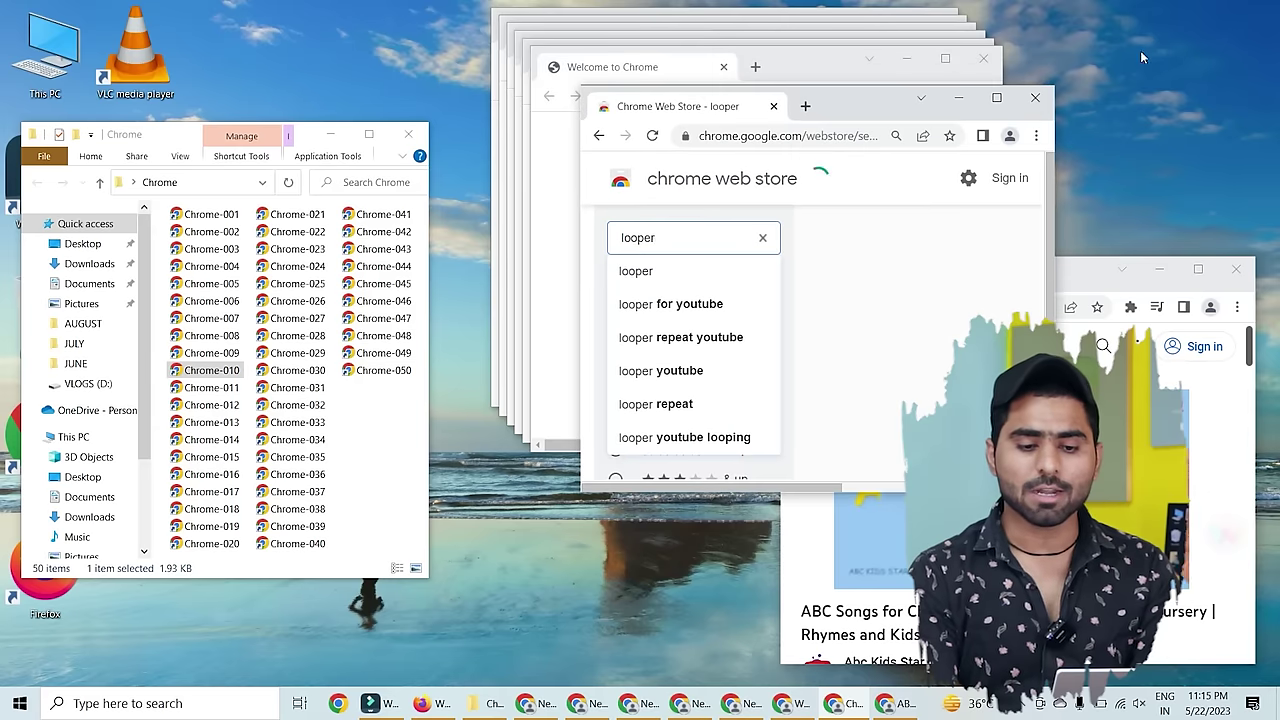
{"action": "left_click", "coordinate": [1033, 97]}
{"action": "right_click", "coordinate": [1056, 97]}
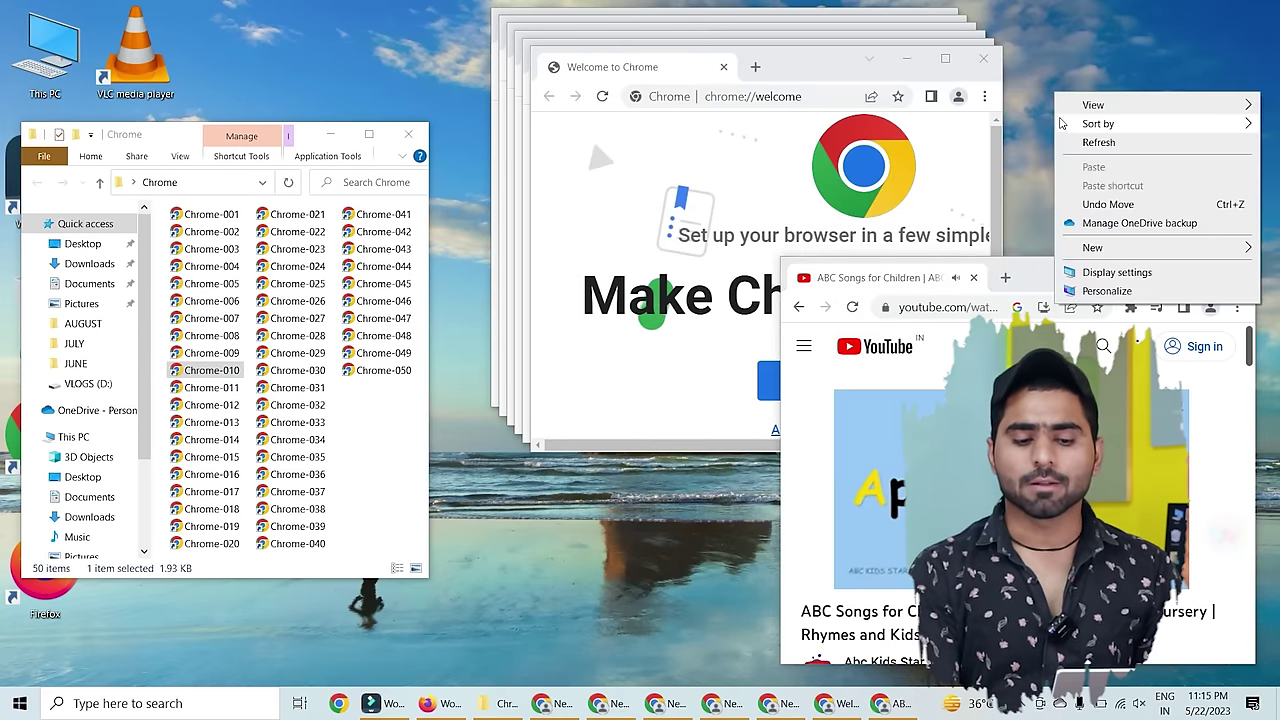
{"action": "left_click", "coordinate": [1080, 143]}
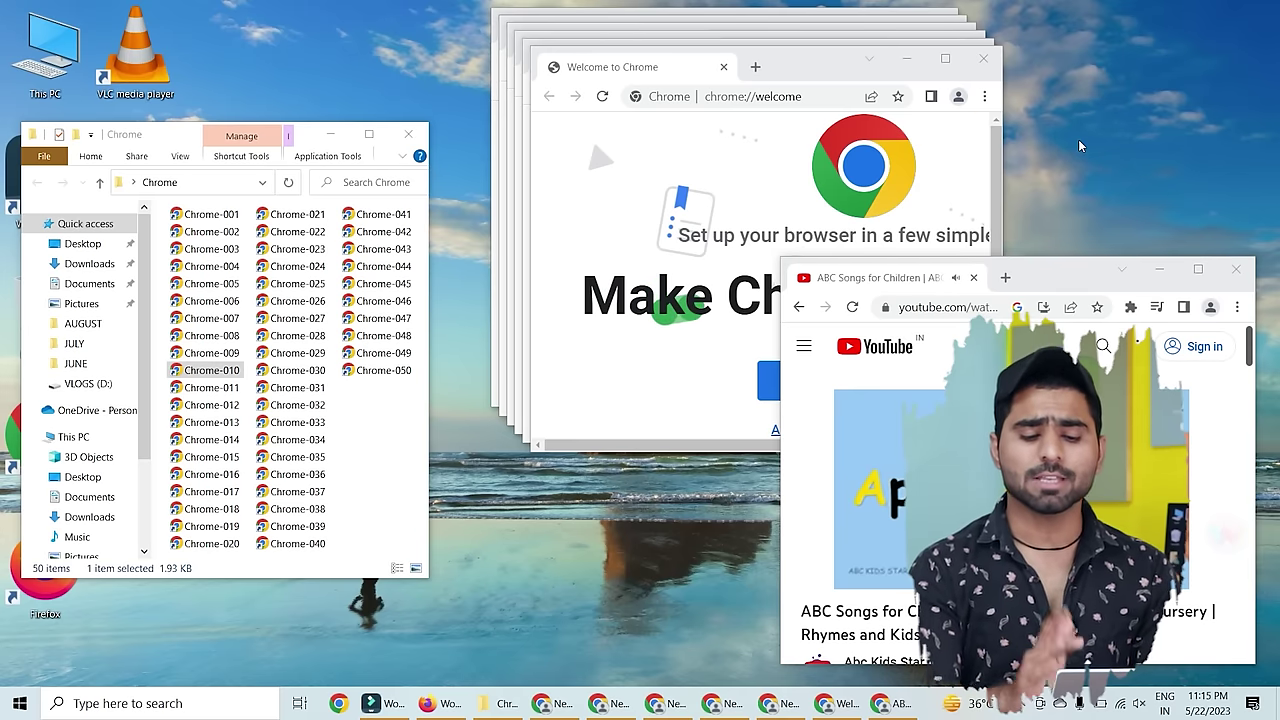
Step: View the looping video in a maximized window and restore the window over the other Chrome windows
{"action": "double_click", "coordinate": [1040, 268]}
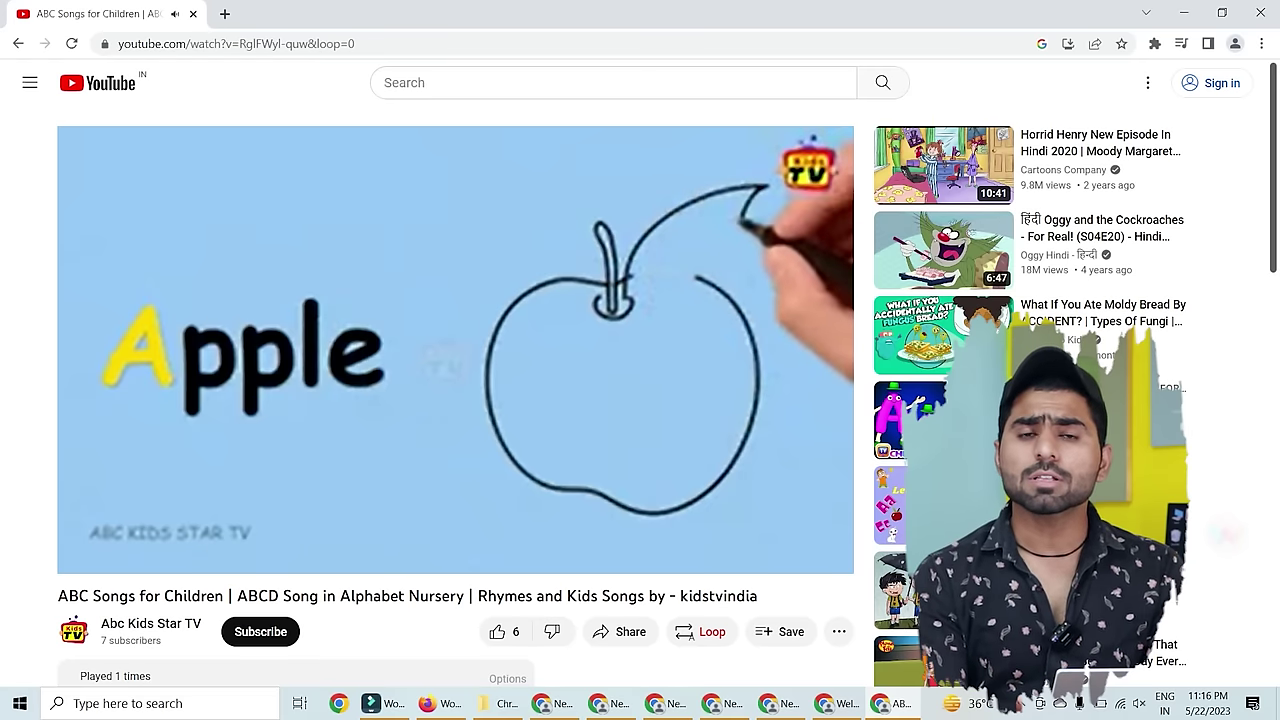
{"action": "mouse_move", "coordinate": [349, 340]}
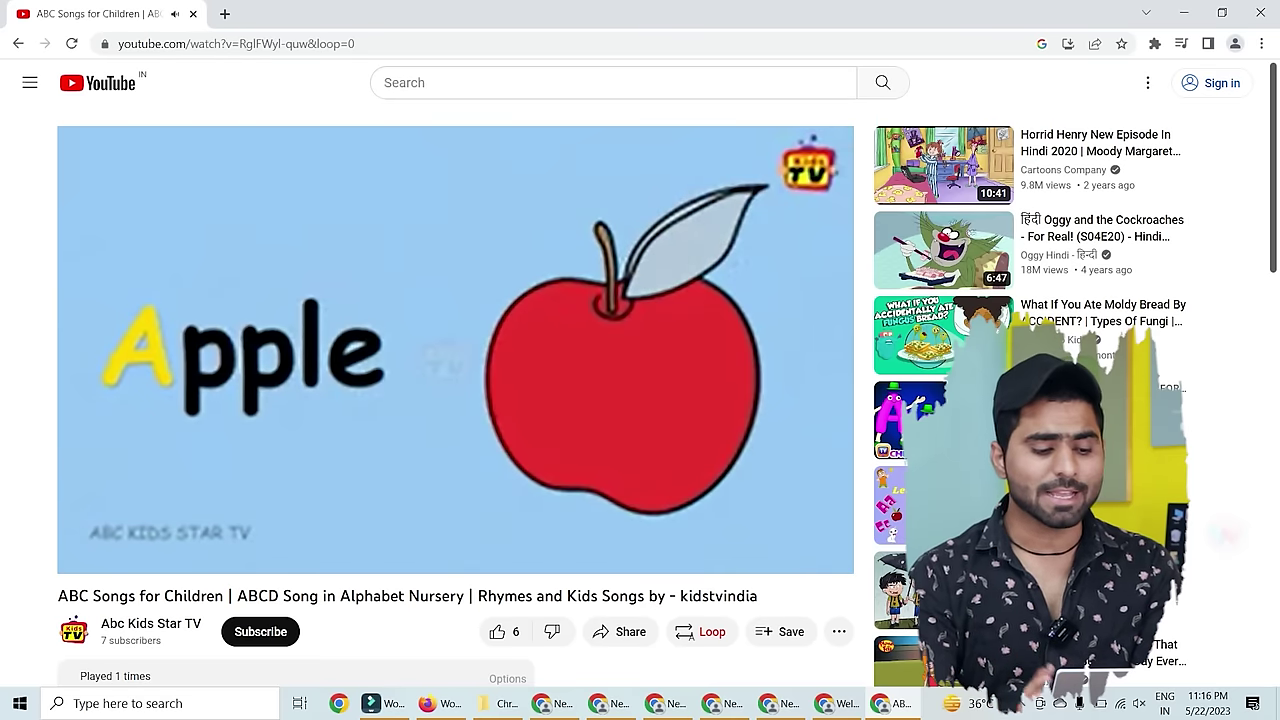
{"action": "left_click_drag", "start_coordinate": [634, 6], "coordinate": [743, 70]}
Step: Open Calculator, place it between the open windows and multiply 24 by 50
{"action": "key", "text": "super"}
{"action": "type", "text": "cal"}
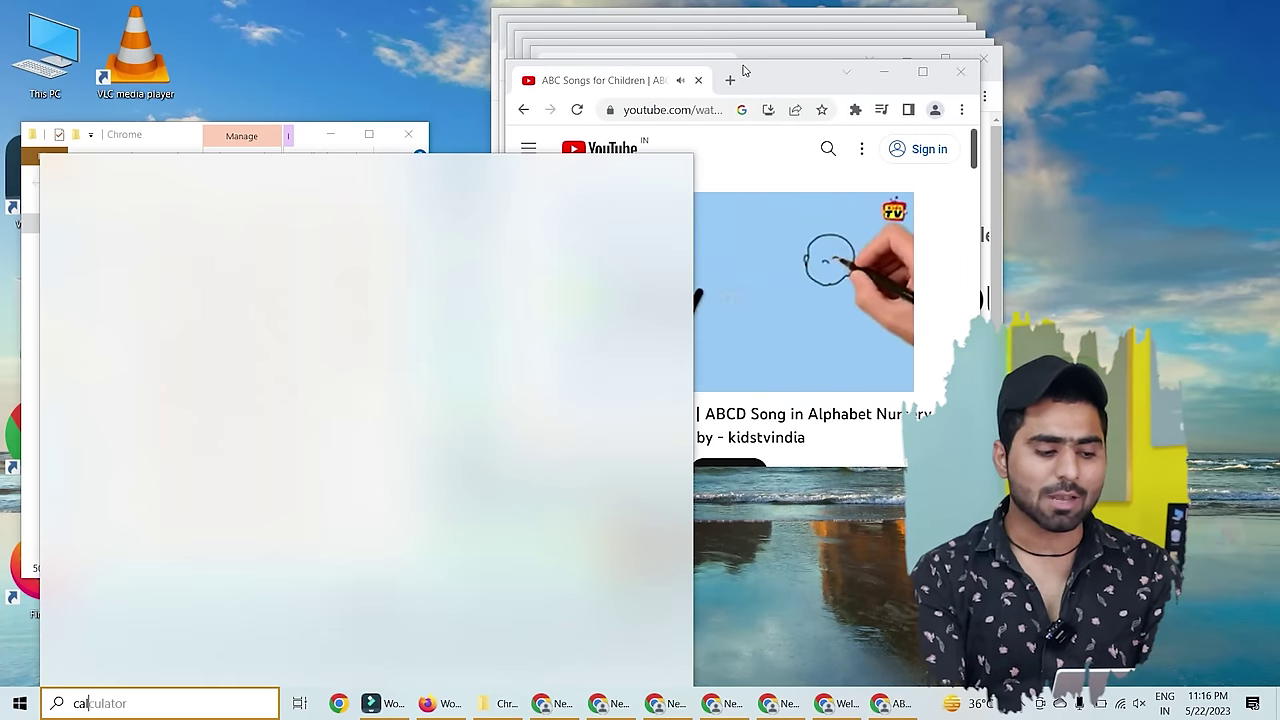
{"action": "key", "text": "Return"}
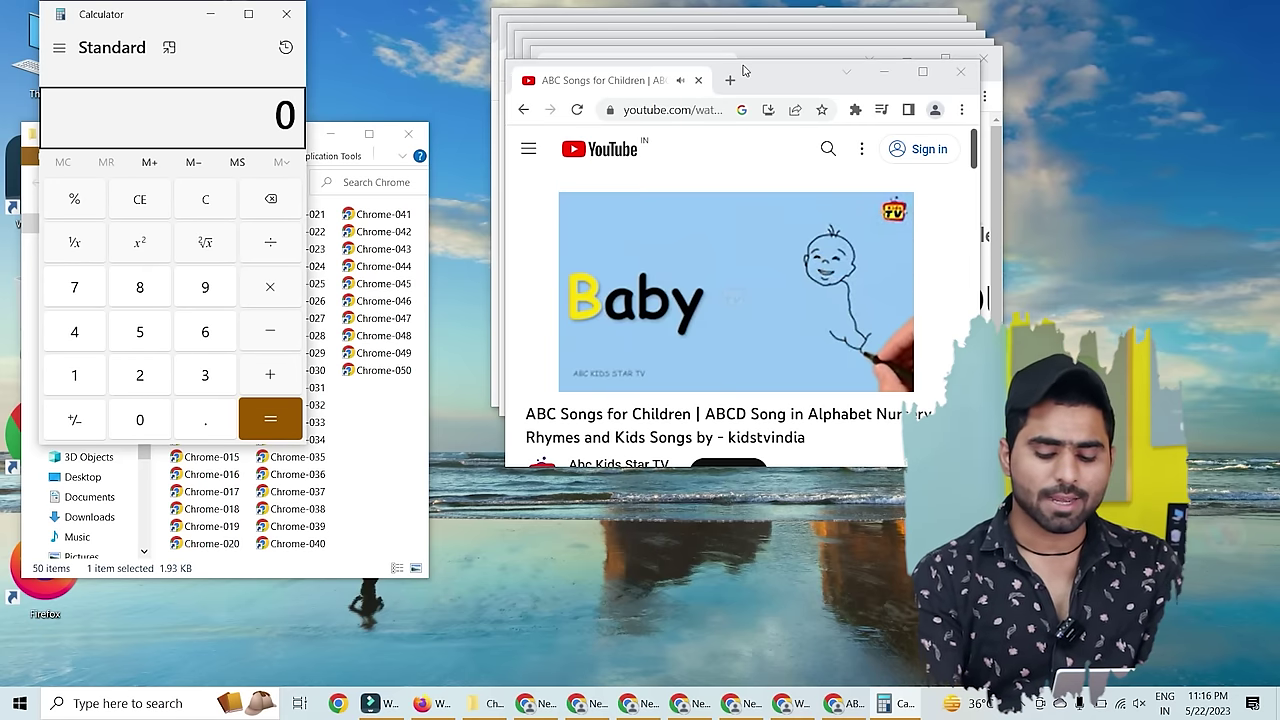
{"action": "type", "text": "24"}
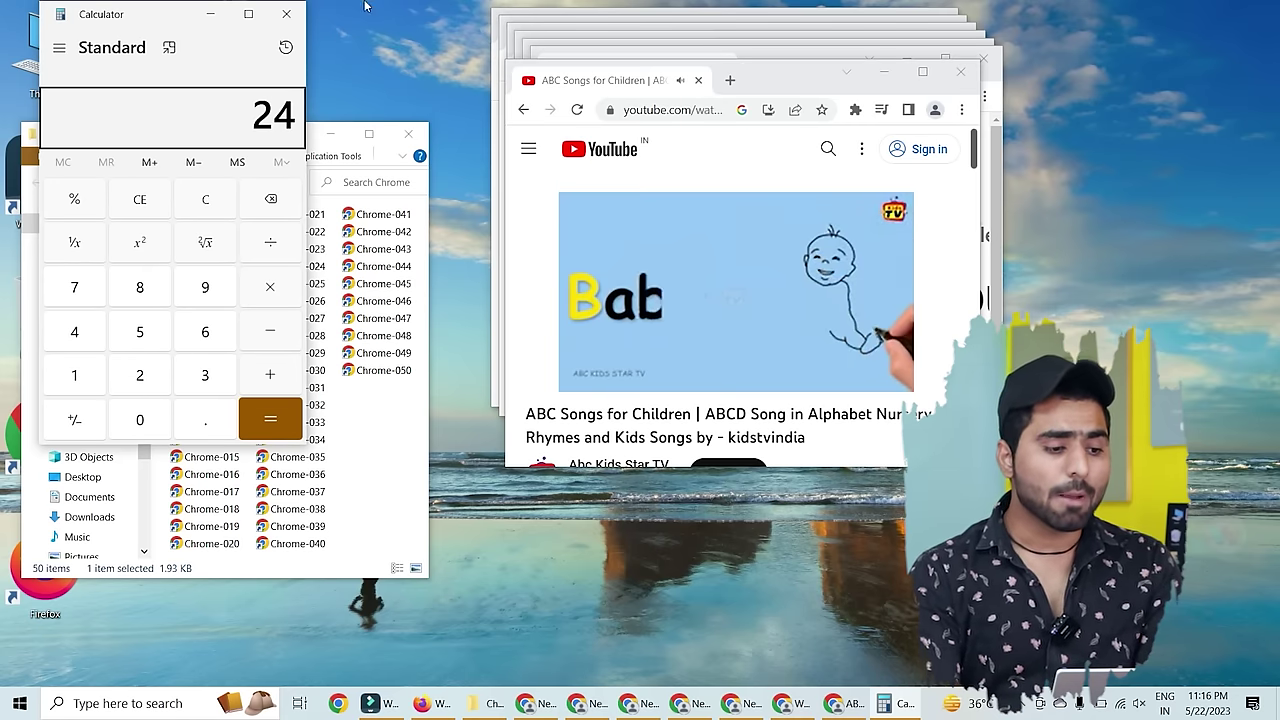
{"action": "left_click_drag", "start_coordinate": [163, 11], "coordinate": [587, 197]}
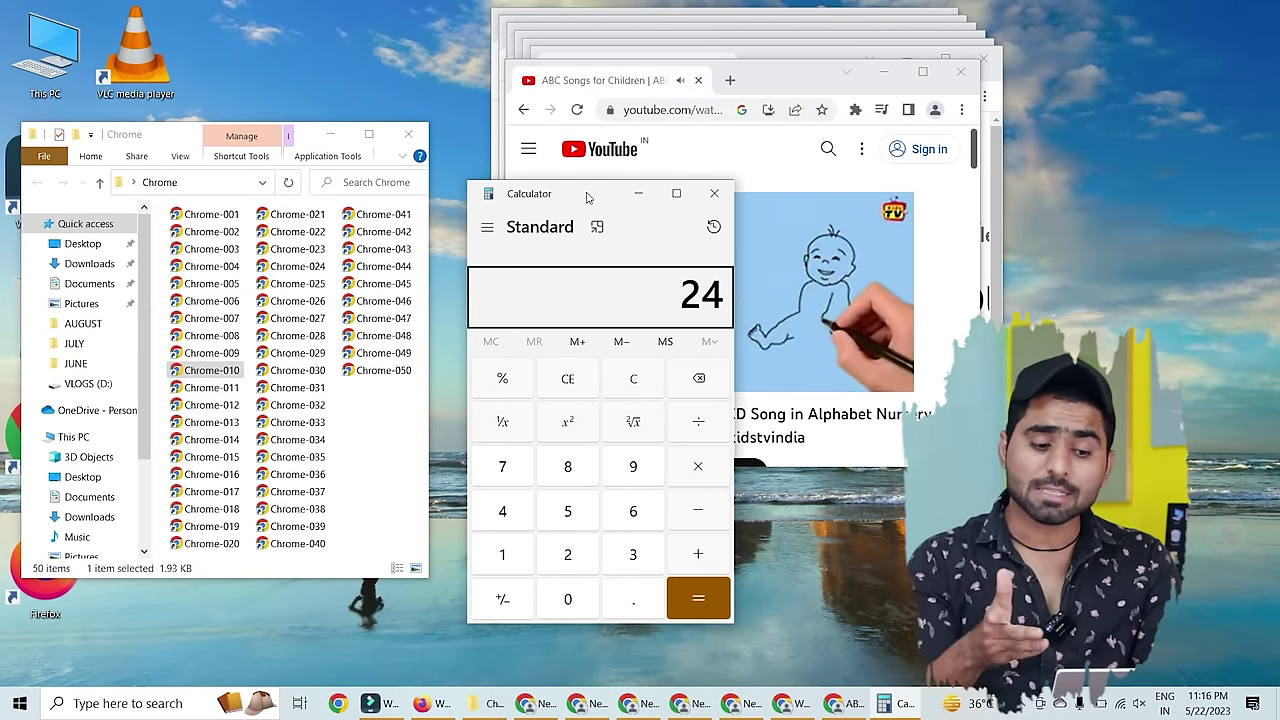
{"action": "left_click", "coordinate": [708, 466]}
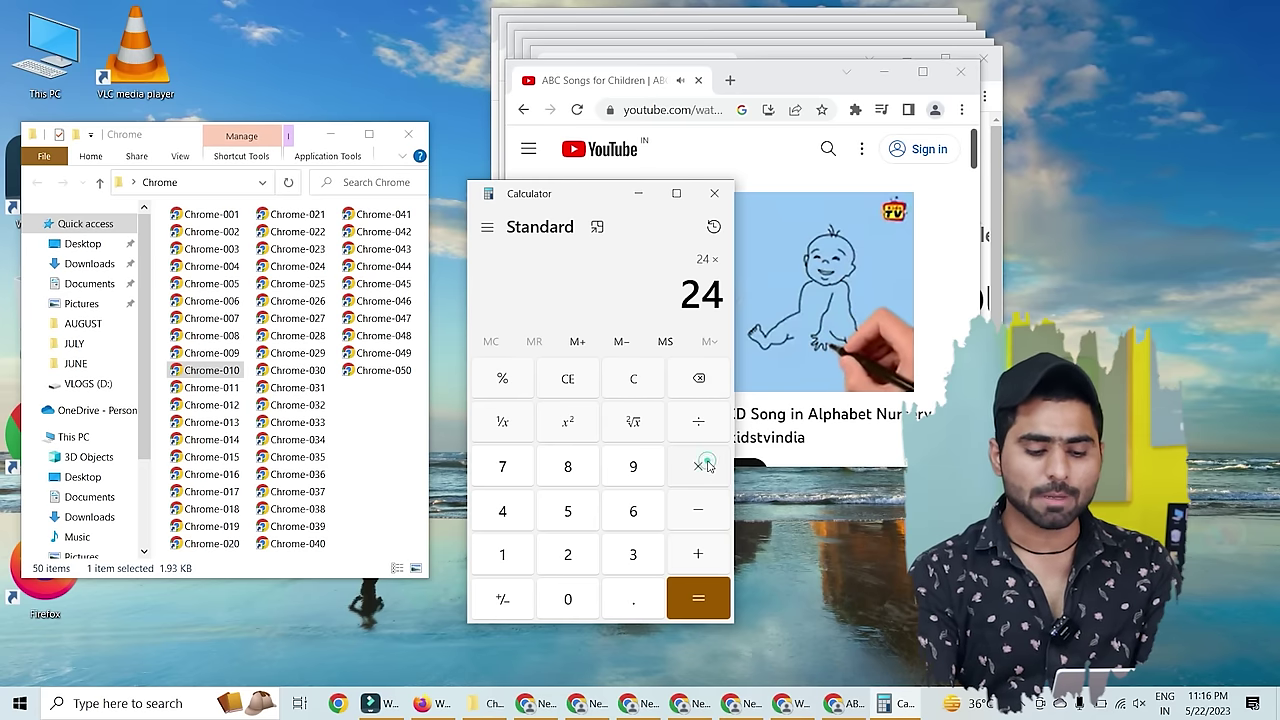
{"action": "type", "text": "50"}
{"action": "key", "text": "Return"}
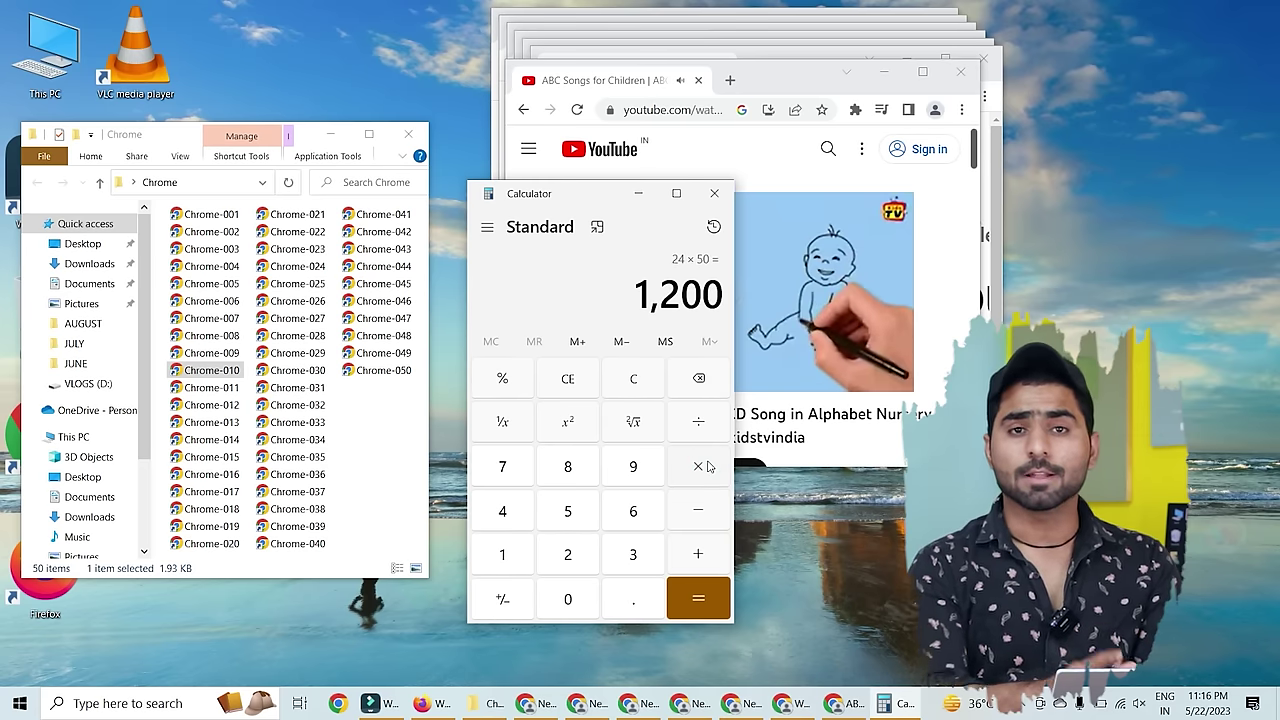